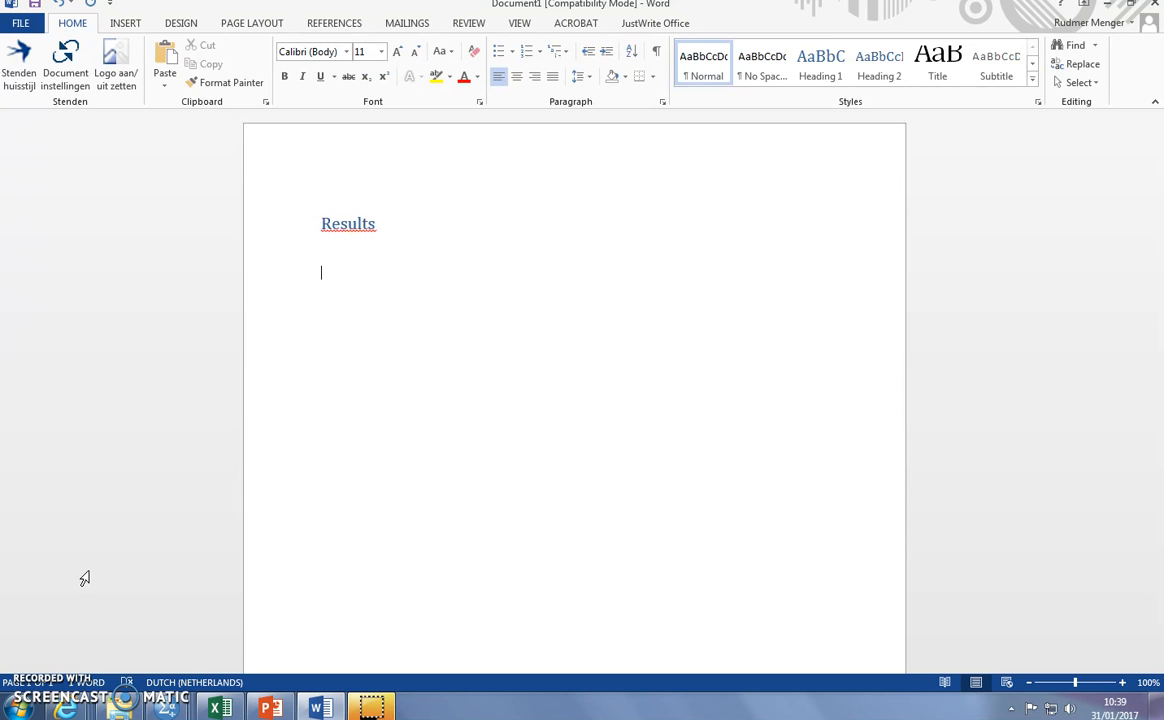
- Switch to the Untitled2 dataset in SPSS and begin defining a clustered bar chart of summaries for groups of cases
{"action": "left_click", "coordinate": [167, 706]}
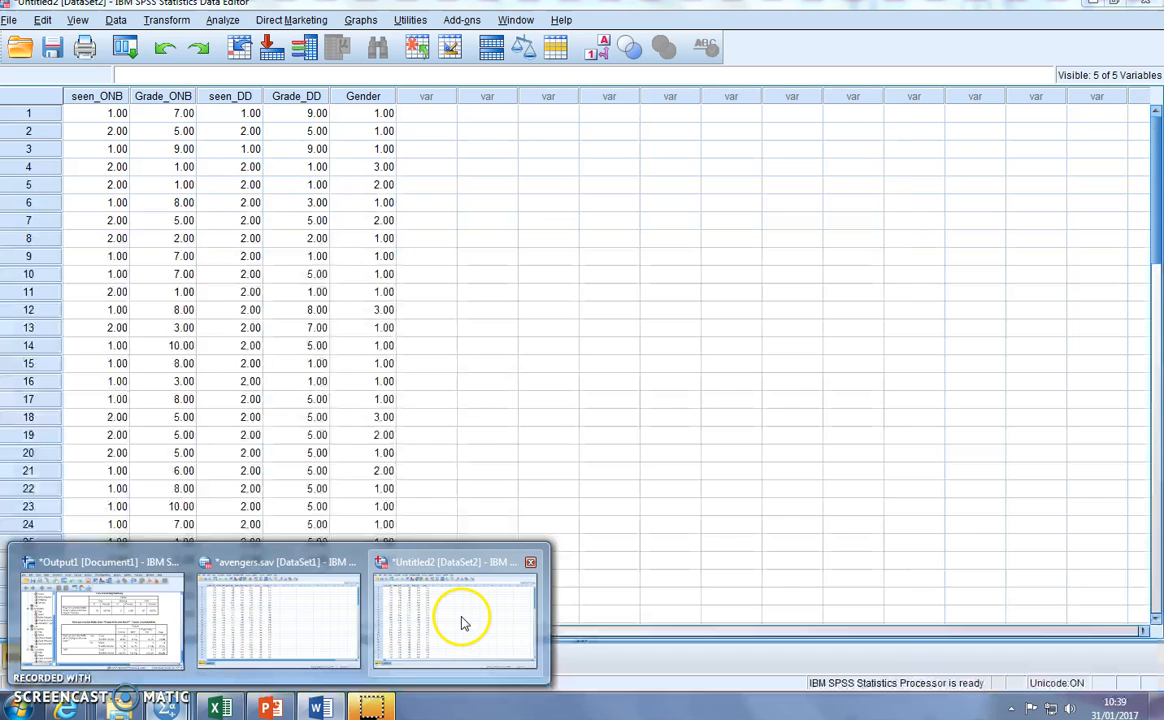
{"action": "left_click", "coordinate": [462, 618]}
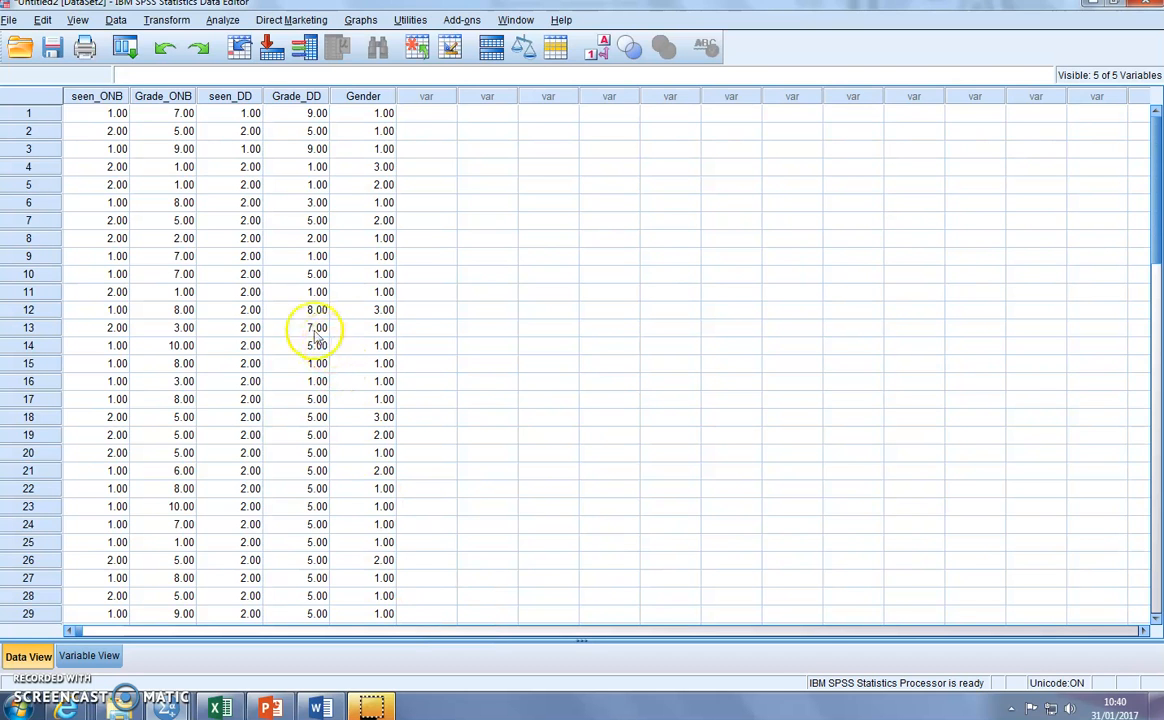
{"action": "left_click", "coordinate": [361, 20]}
{"action": "mouse_move", "coordinate": [410, 143]}
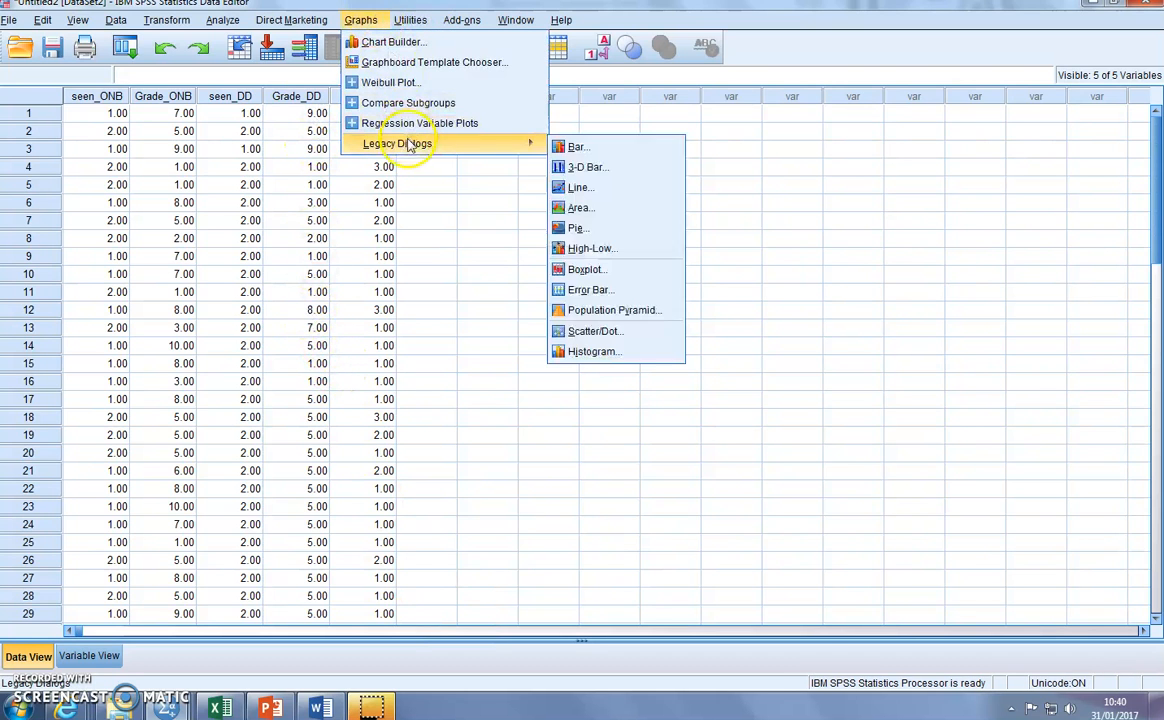
{"action": "left_click", "coordinate": [580, 147]}
{"action": "left_click", "coordinate": [515, 294]}
{"action": "left_click", "coordinate": [535, 463]}
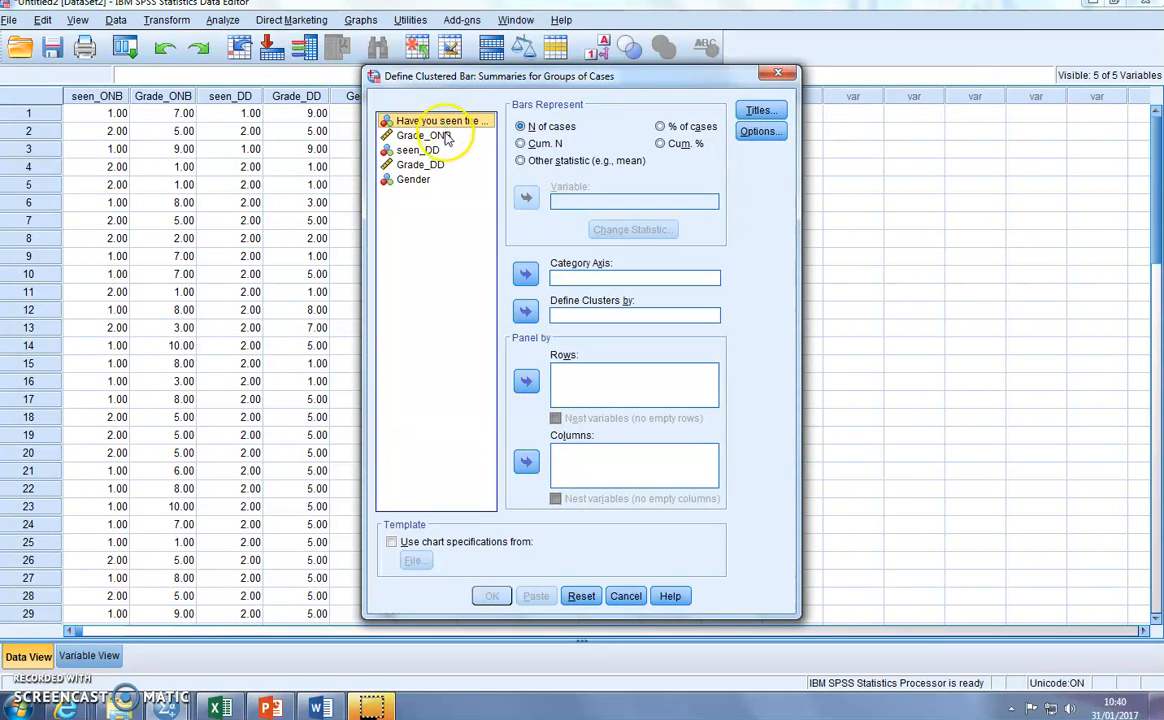
- Generate the clustered bar chart with Grade_ONB as category axis and Gender defining the clusters, and maximize the output viewer
{"action": "left_click", "coordinate": [420, 180]}
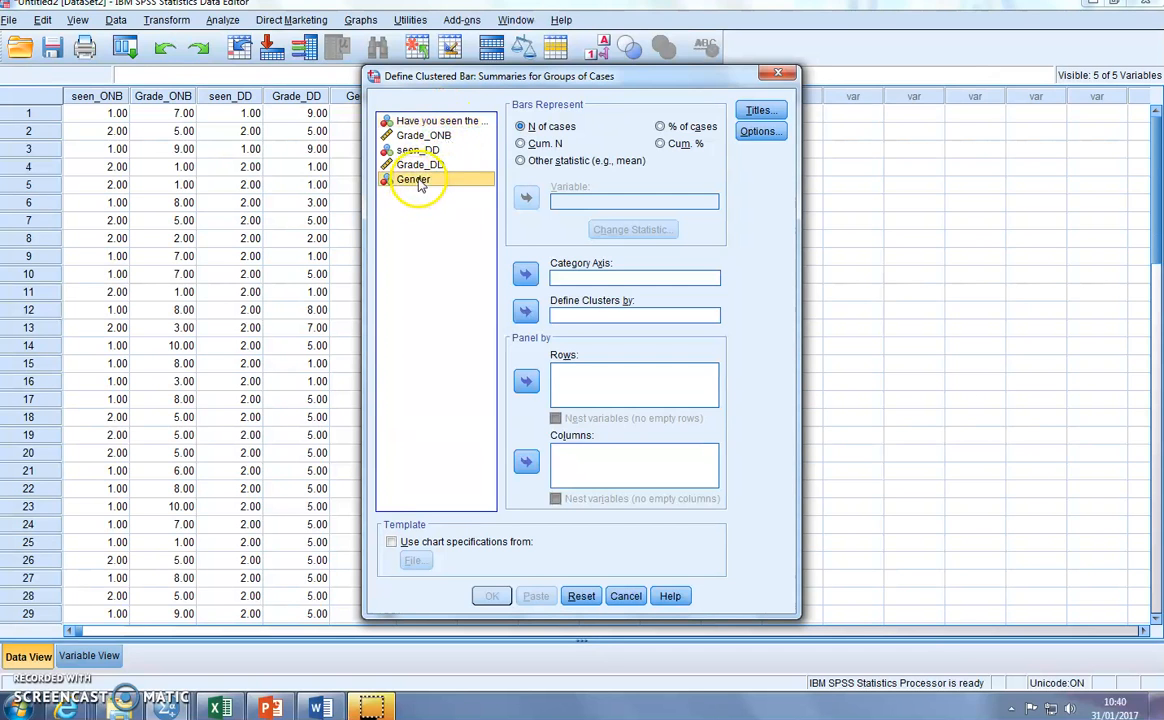
{"action": "left_click", "coordinate": [527, 313]}
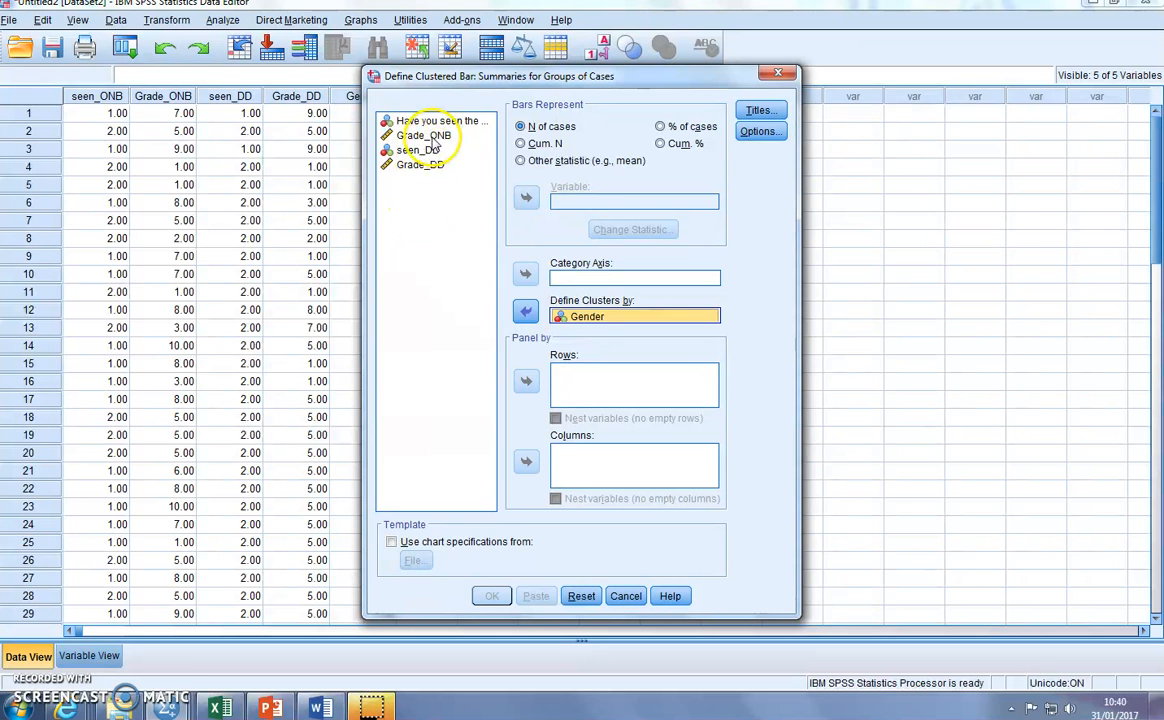
{"action": "left_click", "coordinate": [430, 137]}
{"action": "left_click", "coordinate": [526, 273]}
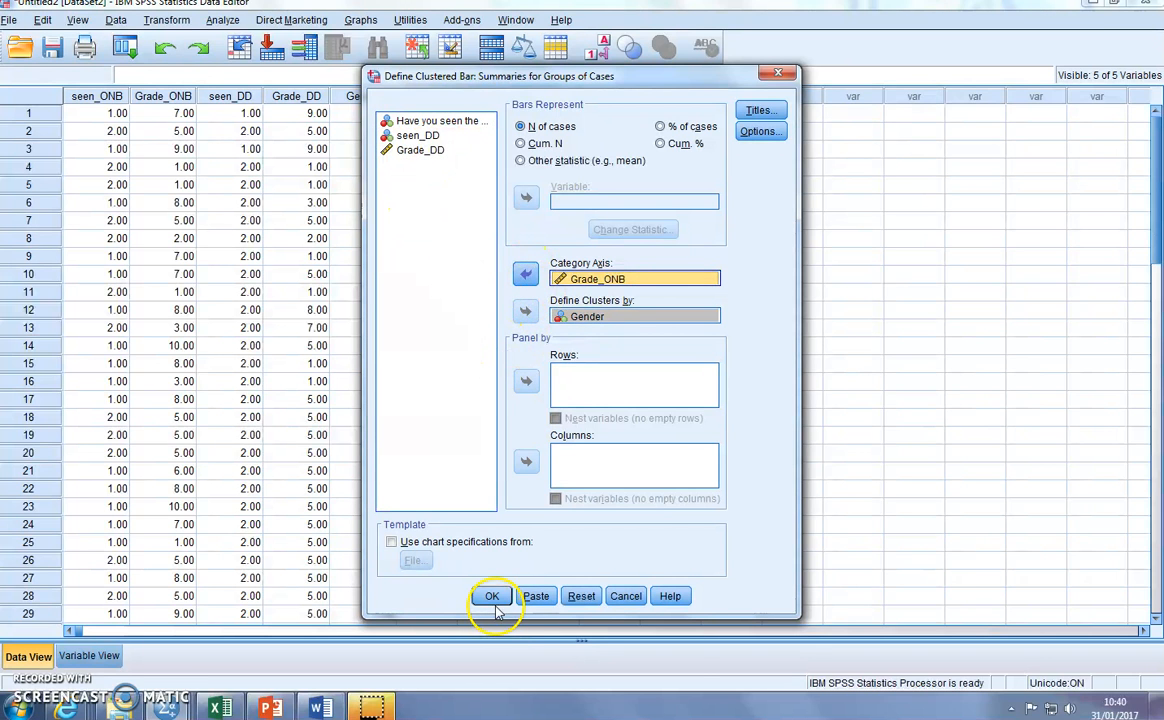
{"action": "left_click", "coordinate": [492, 598]}
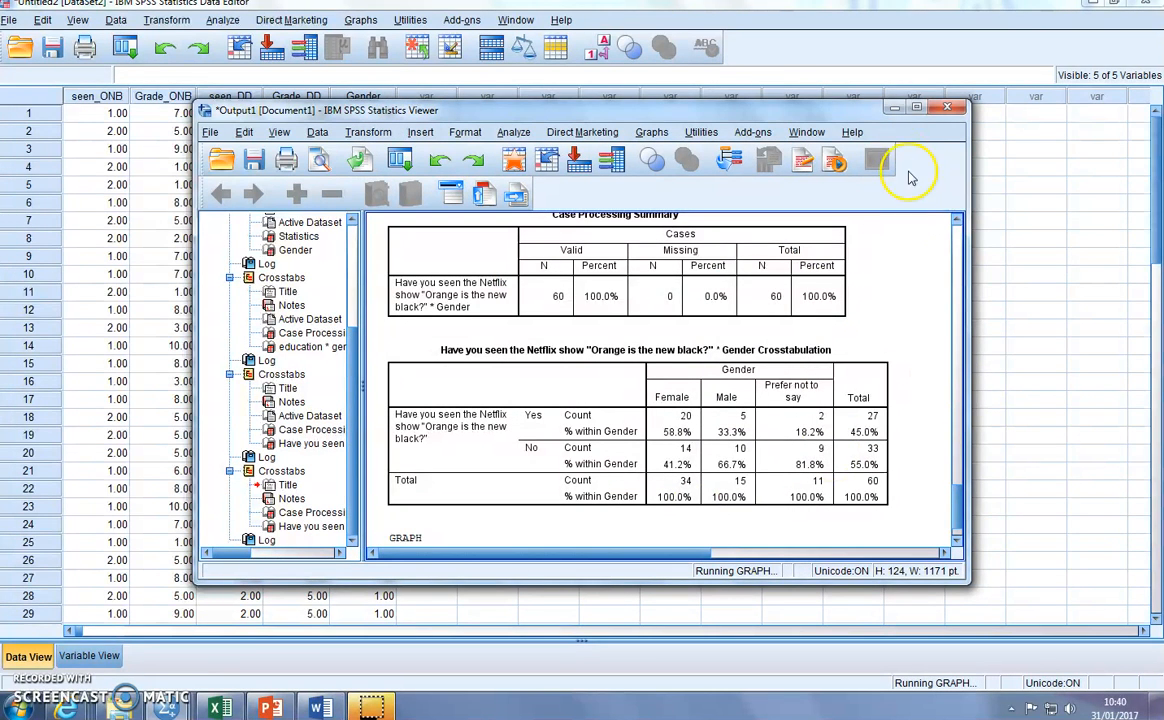
{"action": "left_click", "coordinate": [918, 110]}
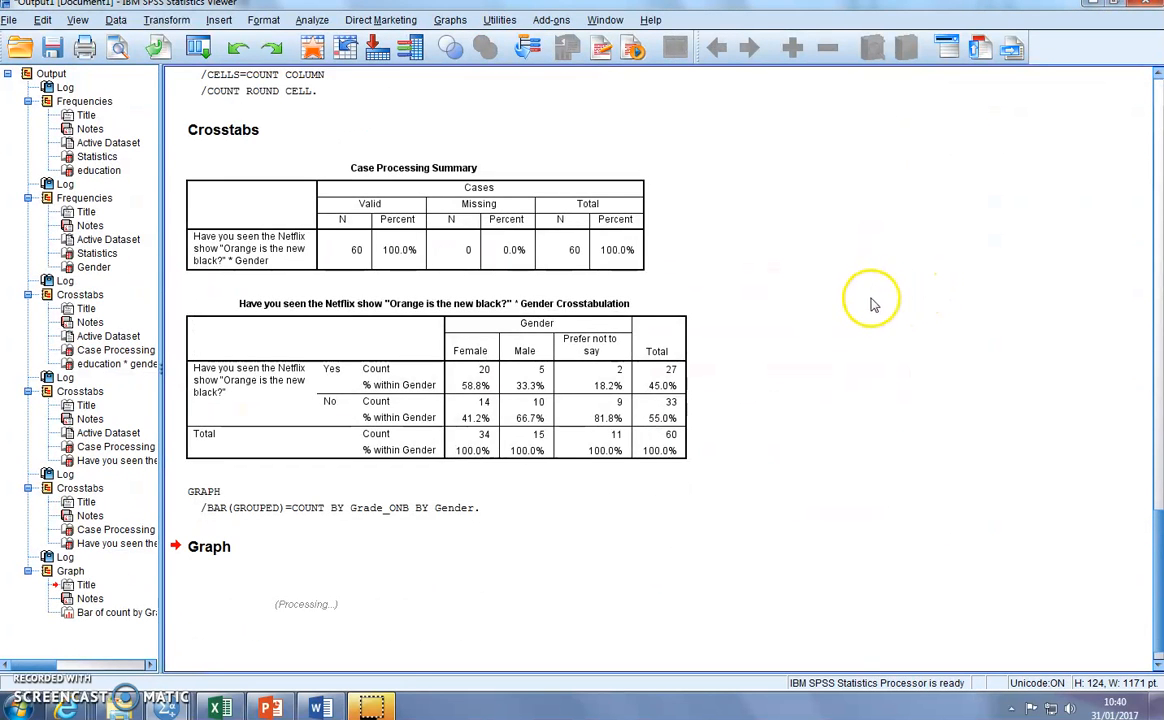
- Copy the Grade_ONB by Gender bar chart into the Word document under the Results heading using Merge Formatting
{"action": "left_click", "coordinate": [502, 286]}
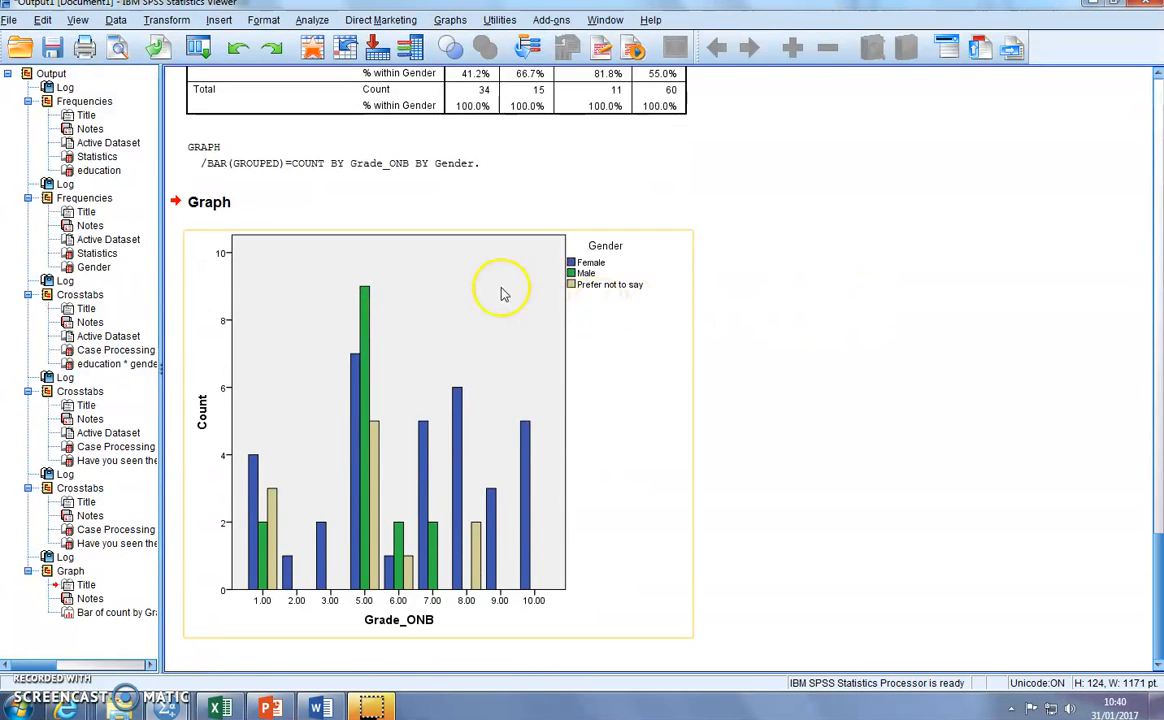
{"action": "left_click", "coordinate": [650, 358]}
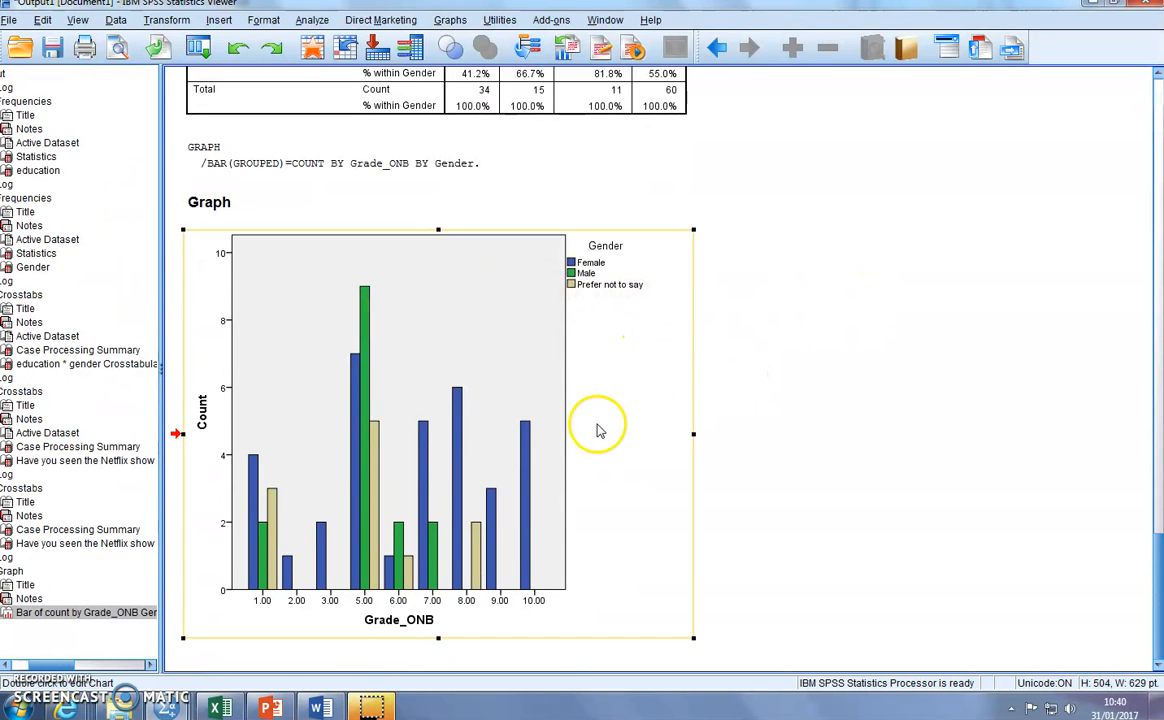
{"action": "key", "text": "ctrl+c"}
{"action": "left_click", "coordinate": [320, 708]}
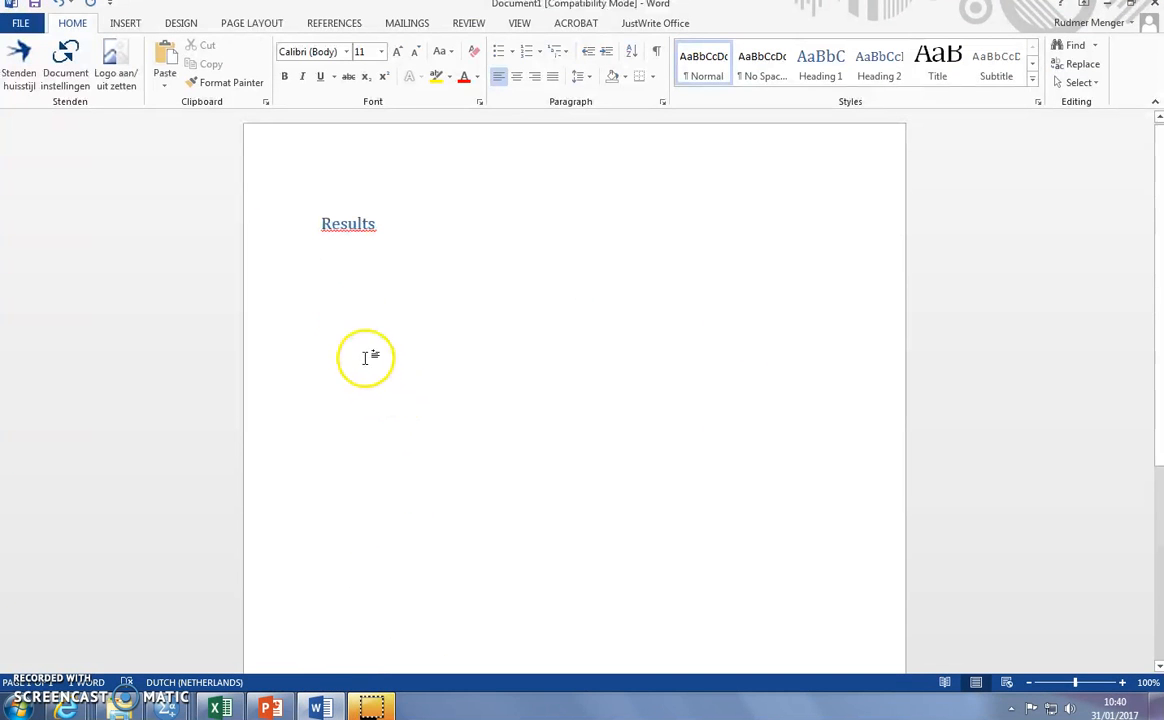
{"action": "right_click", "coordinate": [346, 282]}
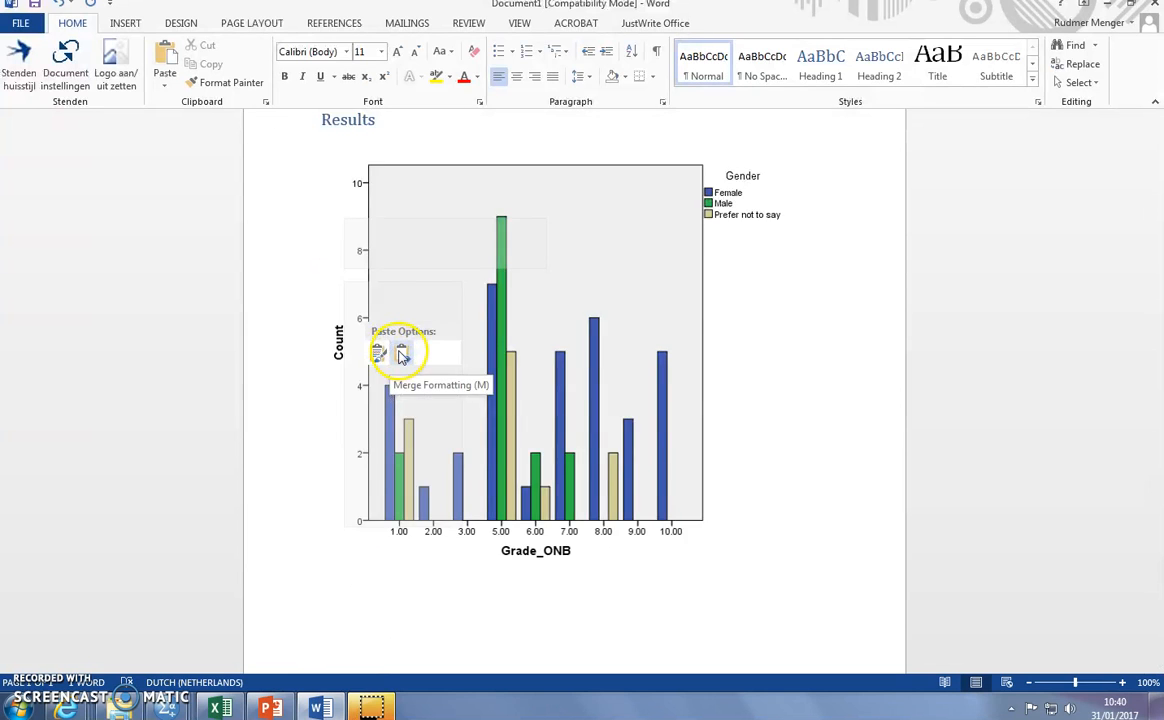
{"action": "left_click", "coordinate": [401, 352]}
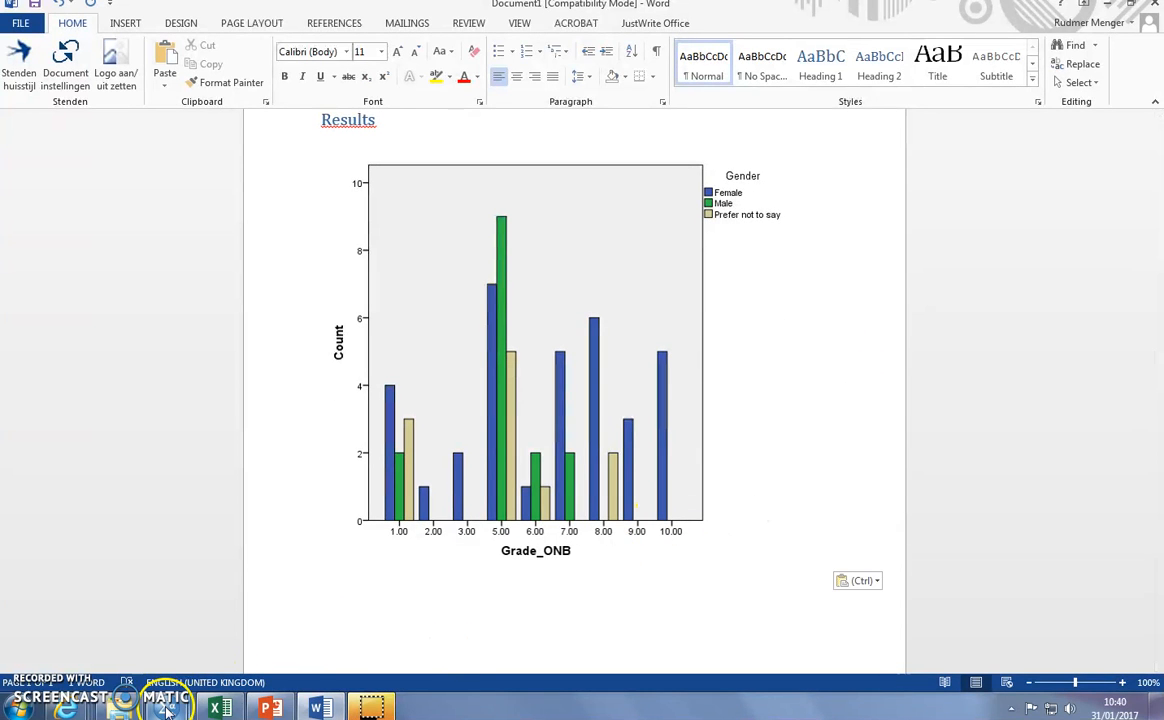
- Find the education * gender crosstabulation in the SPSS output and copy it into the Word document below the chart
{"action": "mouse_move", "coordinate": [120, 708]}
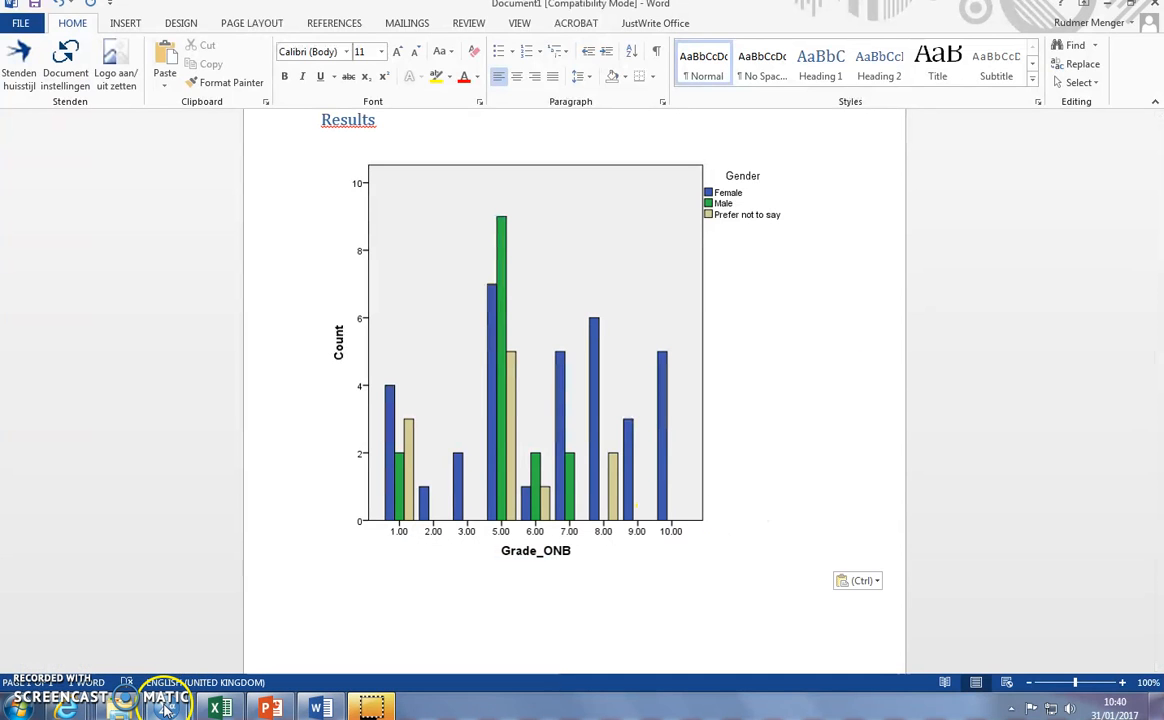
{"action": "left_click", "coordinate": [135, 608]}
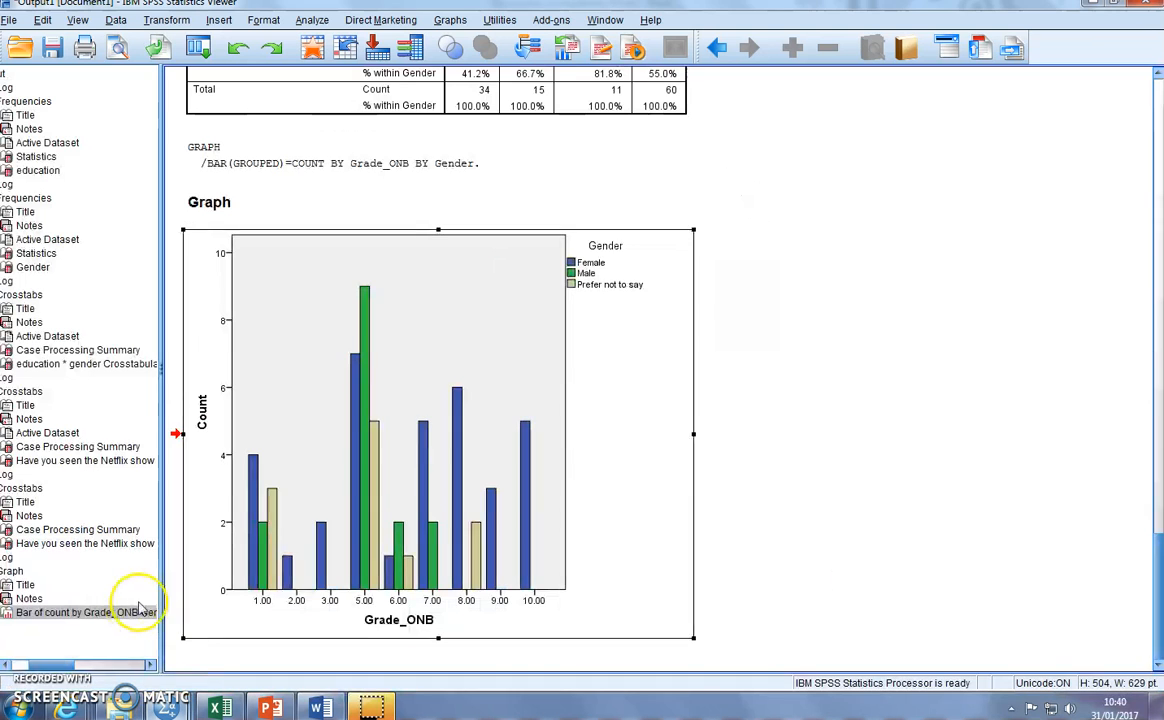
{"action": "scroll", "coordinate": [868, 398], "scroll_direction": "up", "scroll_amount": 5}
{"action": "scroll", "coordinate": [870, 400], "scroll_direction": "up", "scroll_amount": 5}
{"action": "left_click", "coordinate": [377, 462]}
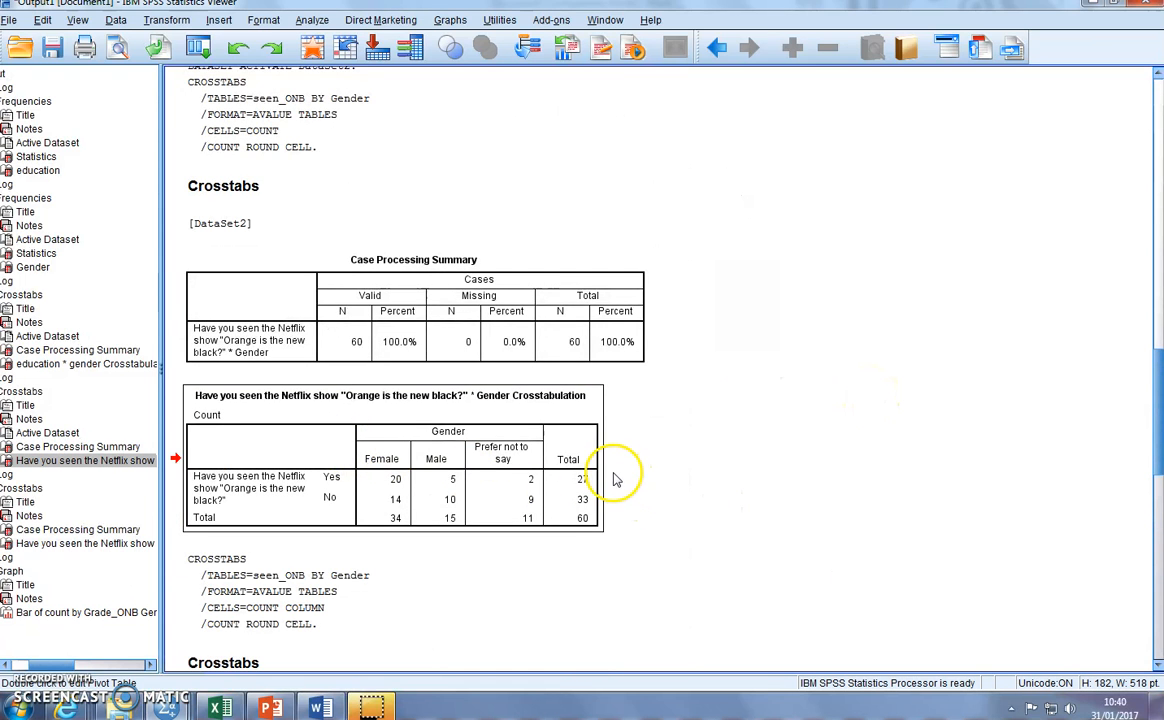
{"action": "scroll", "coordinate": [735, 475], "scroll_direction": "up", "scroll_amount": 5}
{"action": "left_click", "coordinate": [367, 378]}
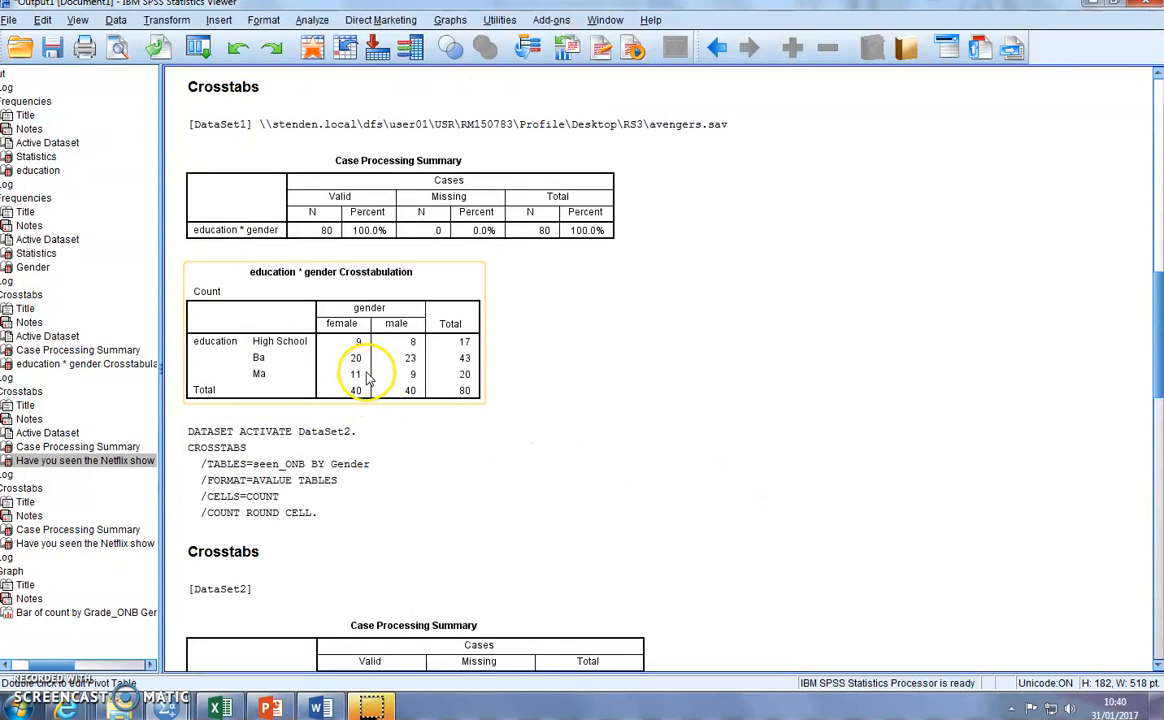
{"action": "left_click", "coordinate": [380, 363]}
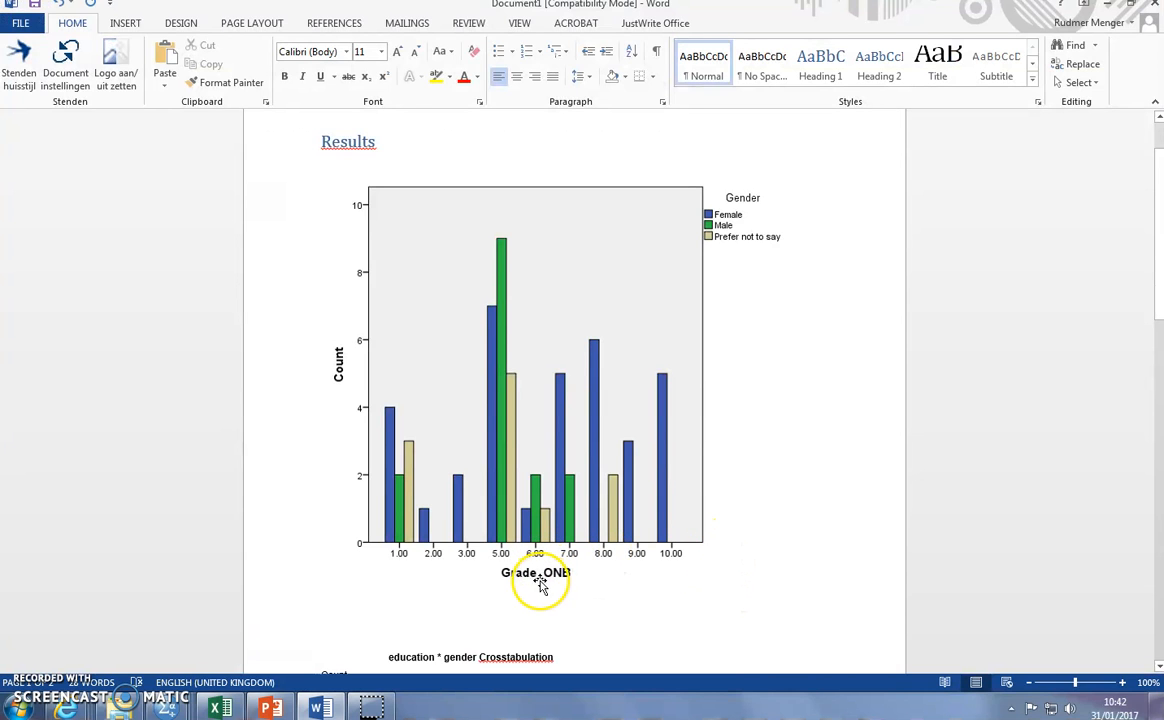
- Review the pasted chart and crosstabulation in the Word document and delete the bar chart
{"action": "scroll", "coordinate": [538, 559], "scroll_direction": "down", "scroll_amount": 3}
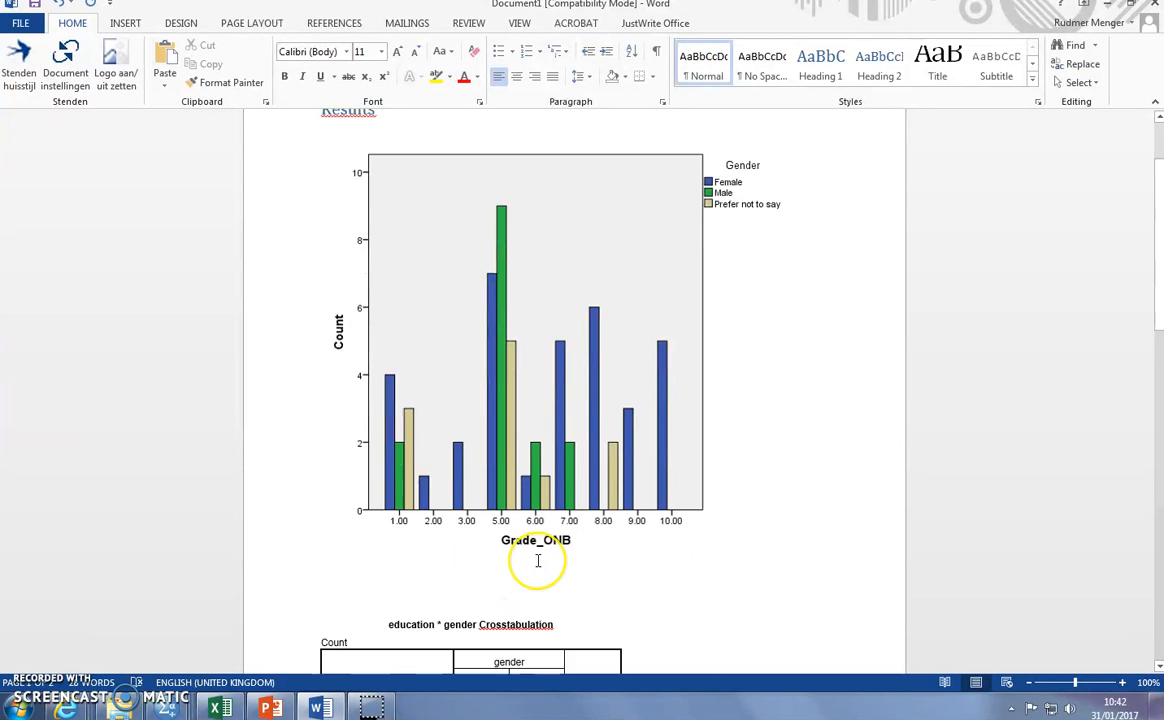
{"action": "scroll", "coordinate": [538, 559], "scroll_direction": "down", "scroll_amount": 2}
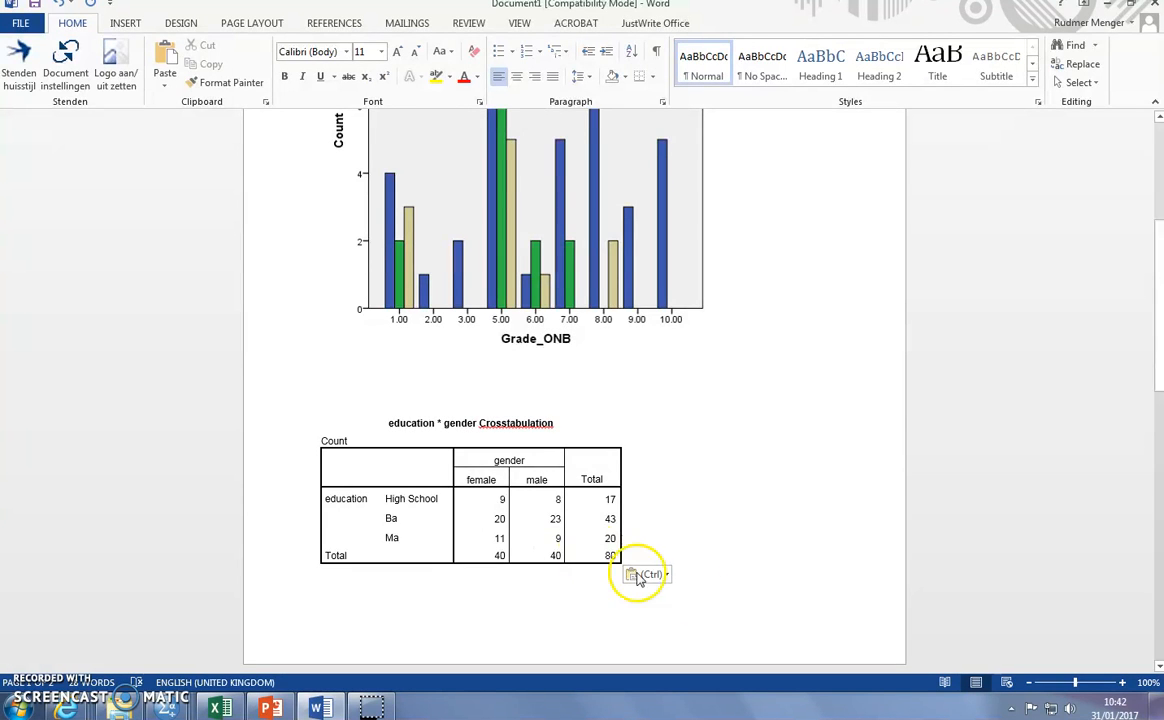
{"action": "scroll", "coordinate": [745, 603], "scroll_direction": "up", "scroll_amount": 5}
{"action": "scroll", "coordinate": [745, 603], "scroll_direction": "down", "scroll_amount": 4}
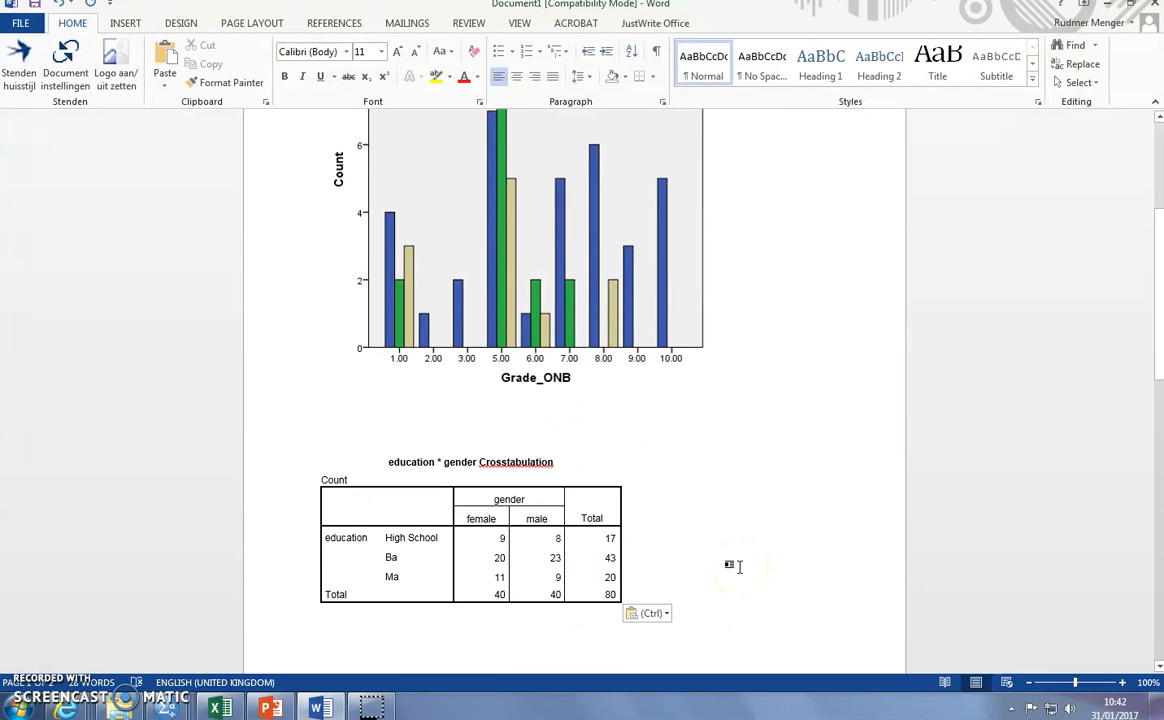
{"action": "left_click", "coordinate": [745, 563]}
{"action": "scroll", "coordinate": [745, 563], "scroll_direction": "up", "scroll_amount": 5}
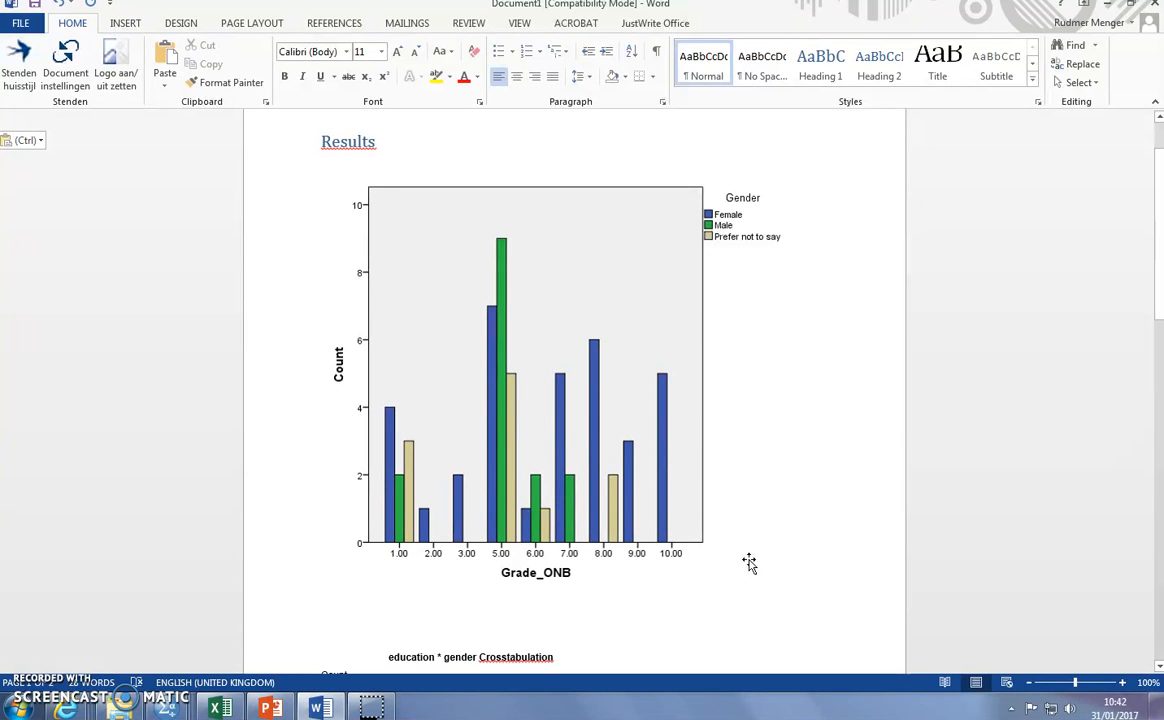
{"action": "left_click", "coordinate": [650, 392]}
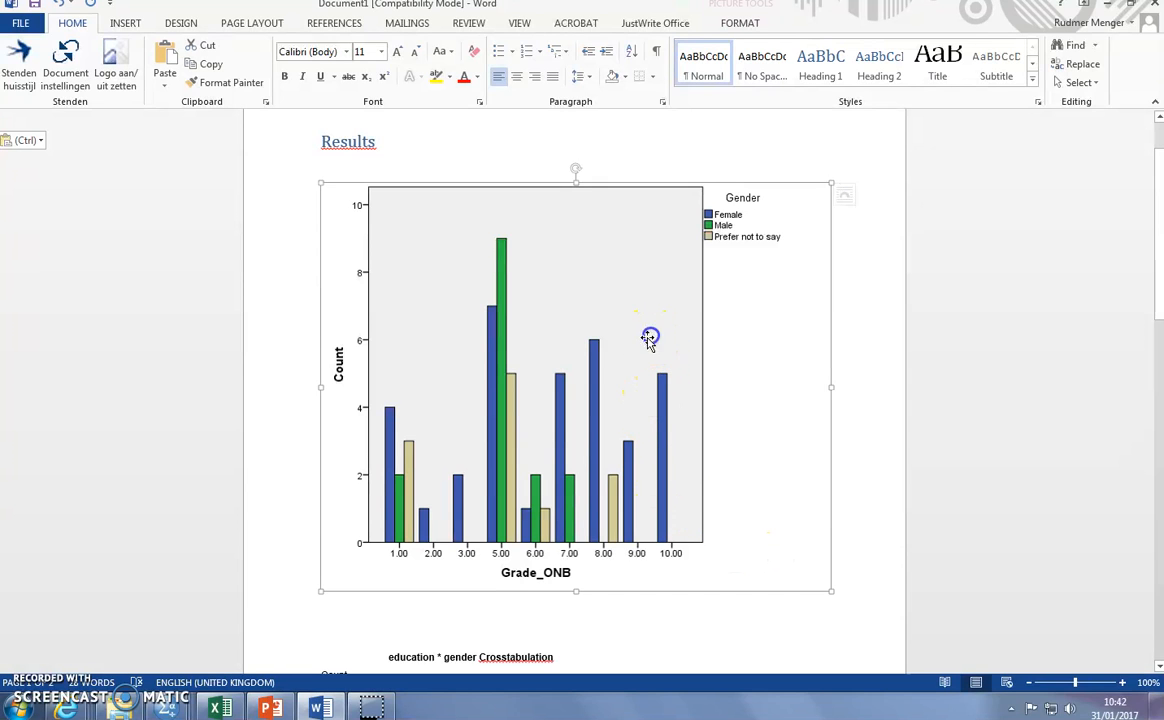
{"action": "key", "text": "Delete"}
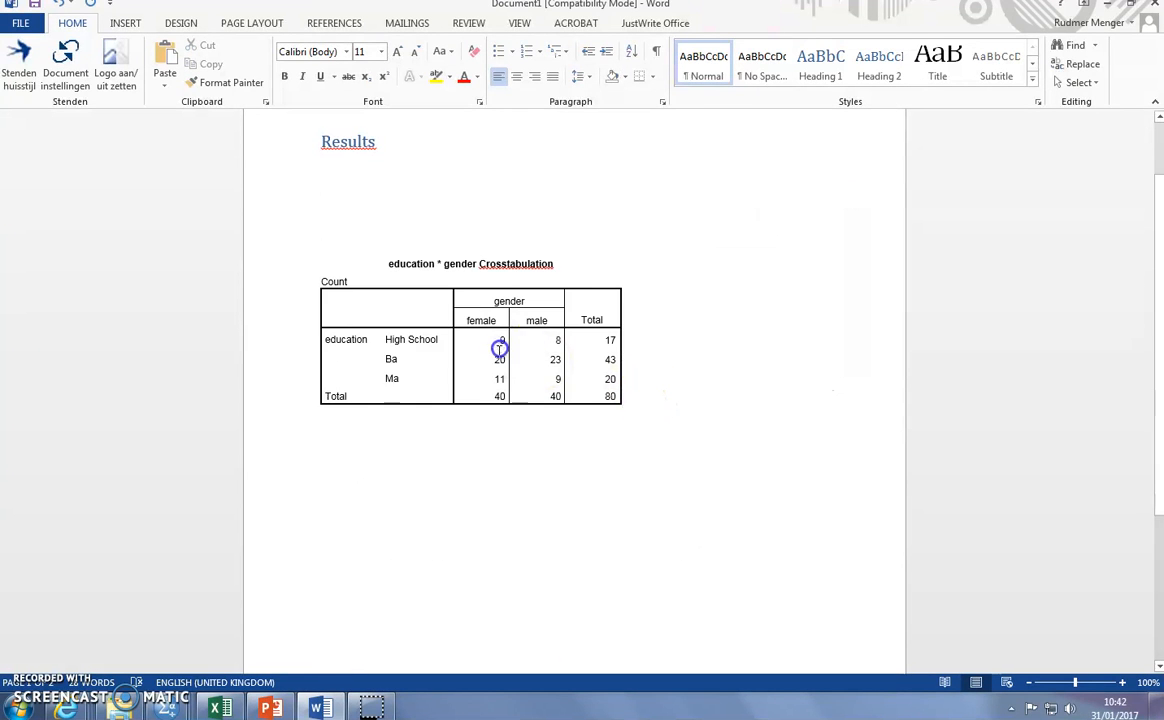
- Delete the entire education * gender table from the Word document, including its contents and empty grid
{"action": "left_click", "coordinate": [315, 247]}
{"action": "key", "text": "Delete"}
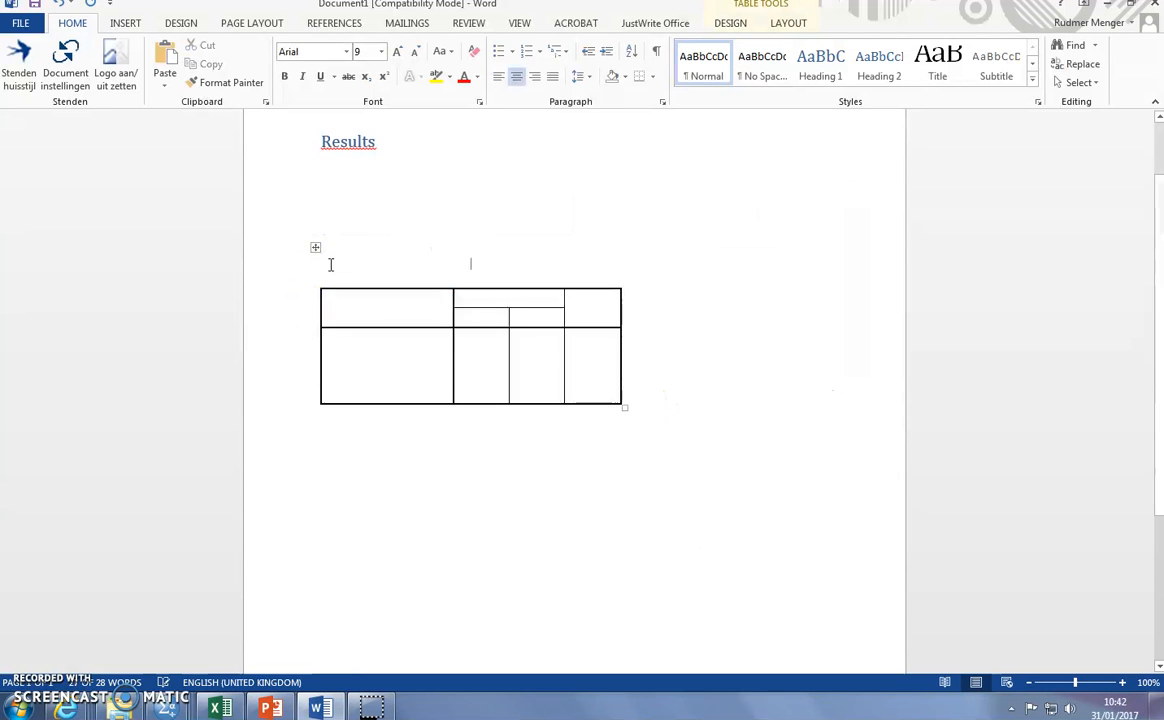
{"action": "right_click", "coordinate": [315, 247]}
{"action": "left_click", "coordinate": [365, 359]}
{"action": "left_click", "coordinate": [294, 208]}
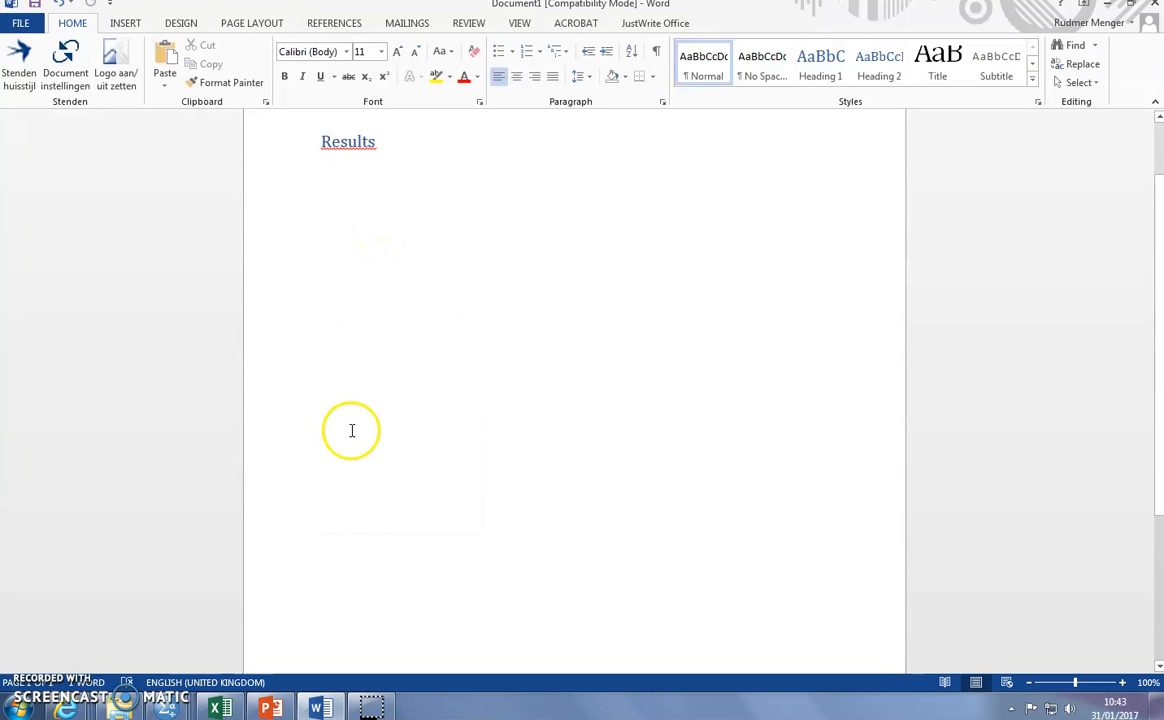
- Copy the education * gender crosstabulation from the SPSS output and switch to the data_set workbook in Excel
{"action": "mouse_move", "coordinate": [176, 710]}
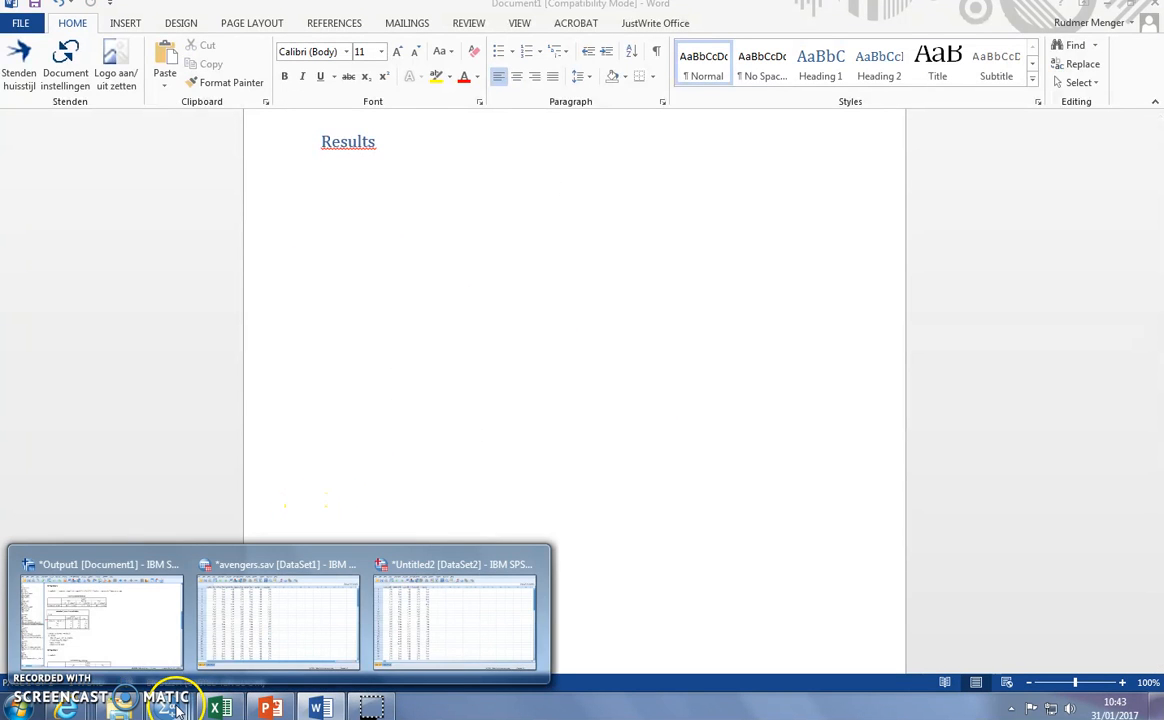
{"action": "left_click", "coordinate": [162, 635]}
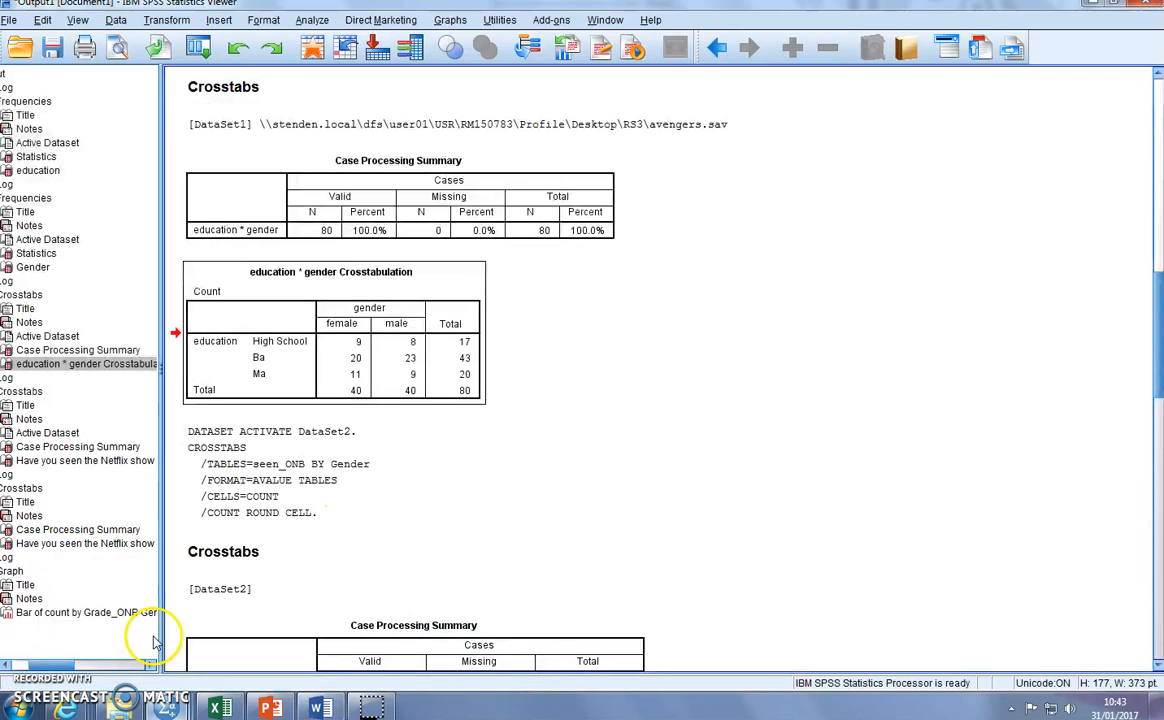
{"action": "right_click", "coordinate": [450, 346]}
{"action": "left_click", "coordinate": [493, 380]}
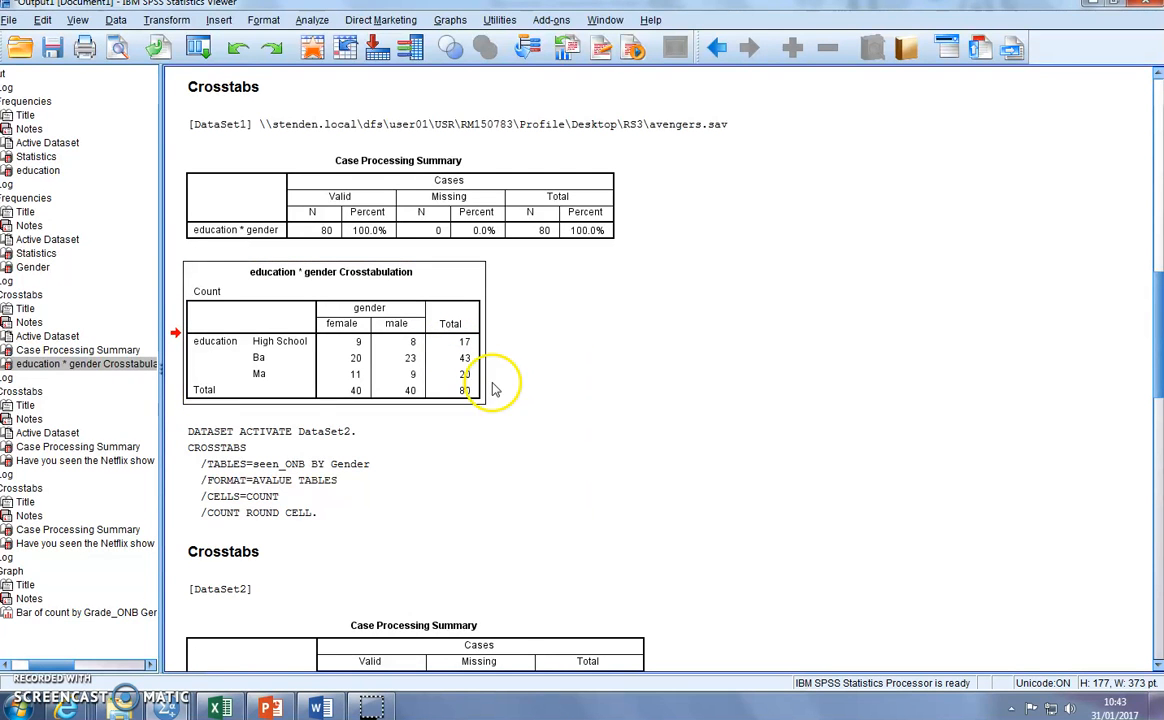
{"action": "left_click", "coordinate": [221, 708]}
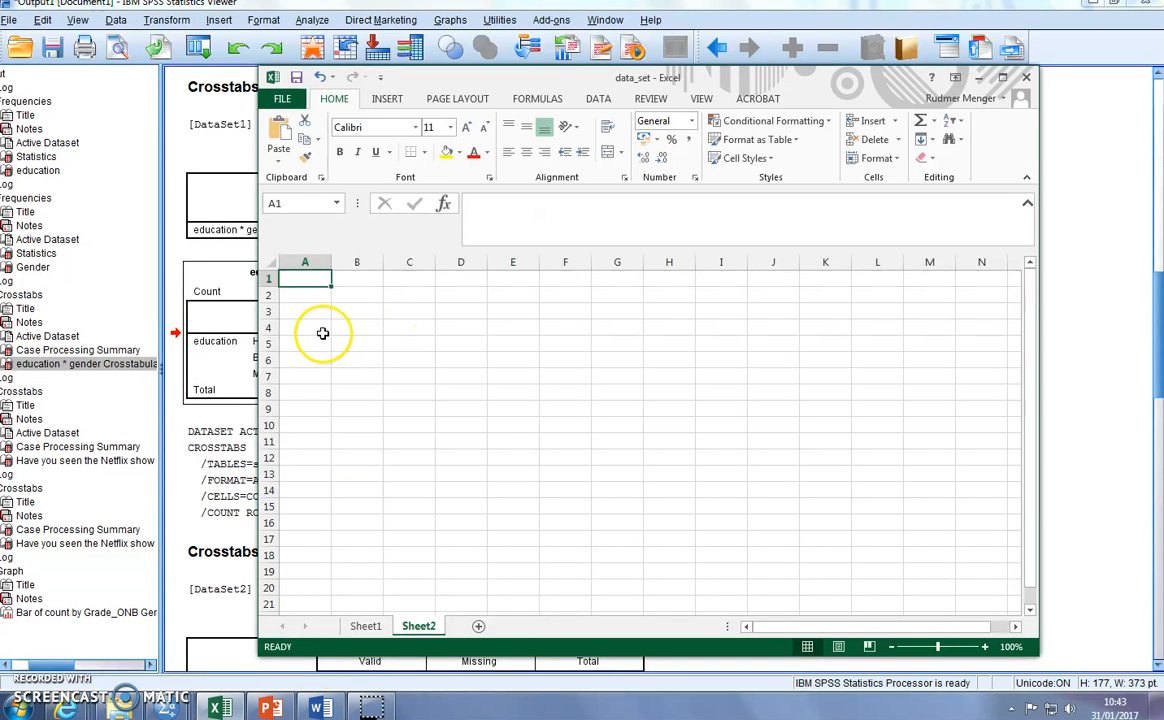
- Try a plain paste at cell A1 of Sheet2, undo it, and paste the crosstabulation with Match Destination Formatting instead
{"action": "key", "text": "ctrl+v"}
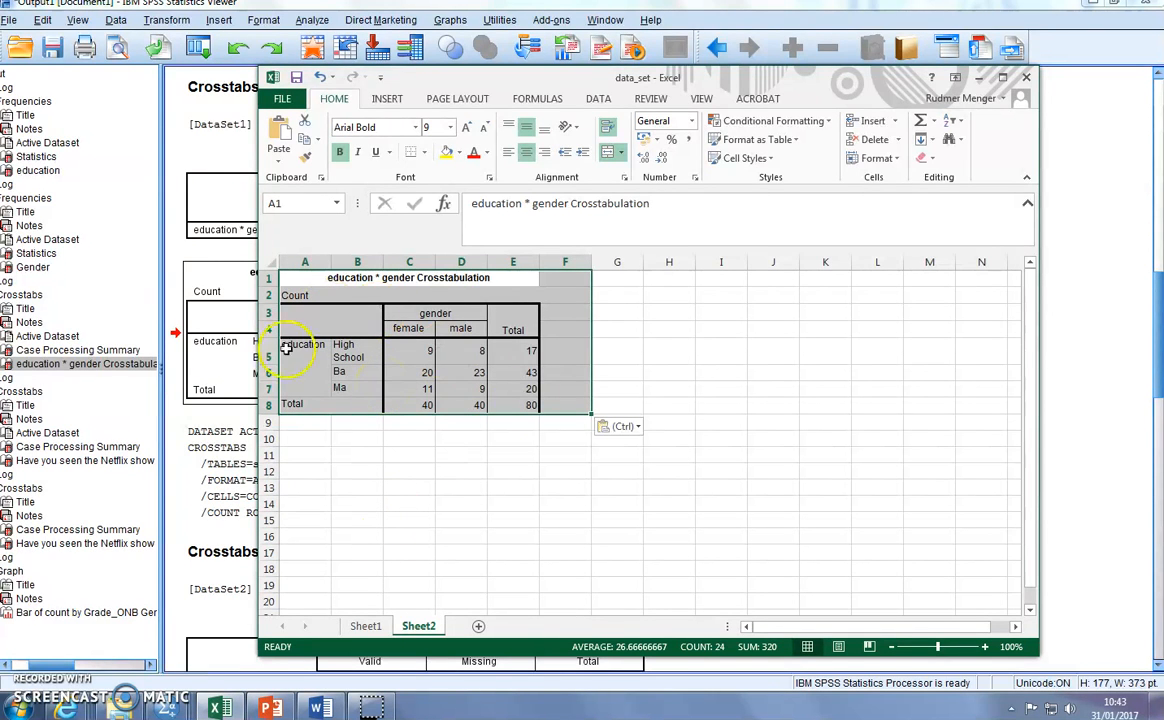
{"action": "key", "text": "ctrl+z"}
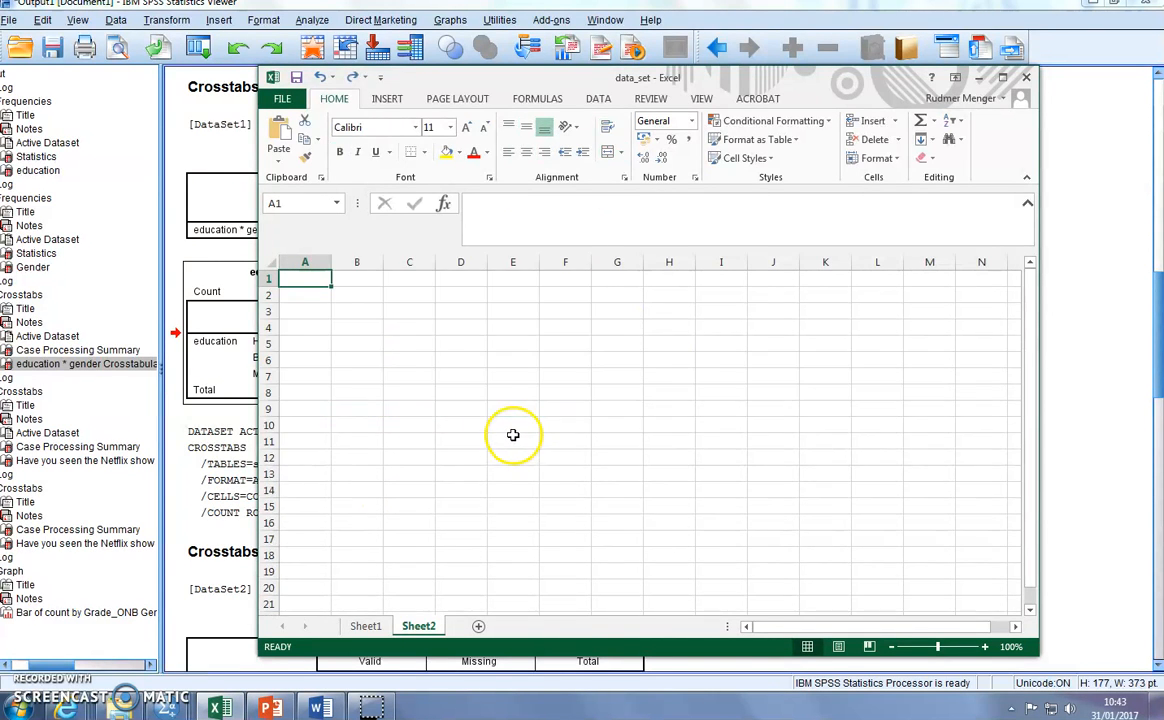
{"action": "right_click", "coordinate": [293, 278]}
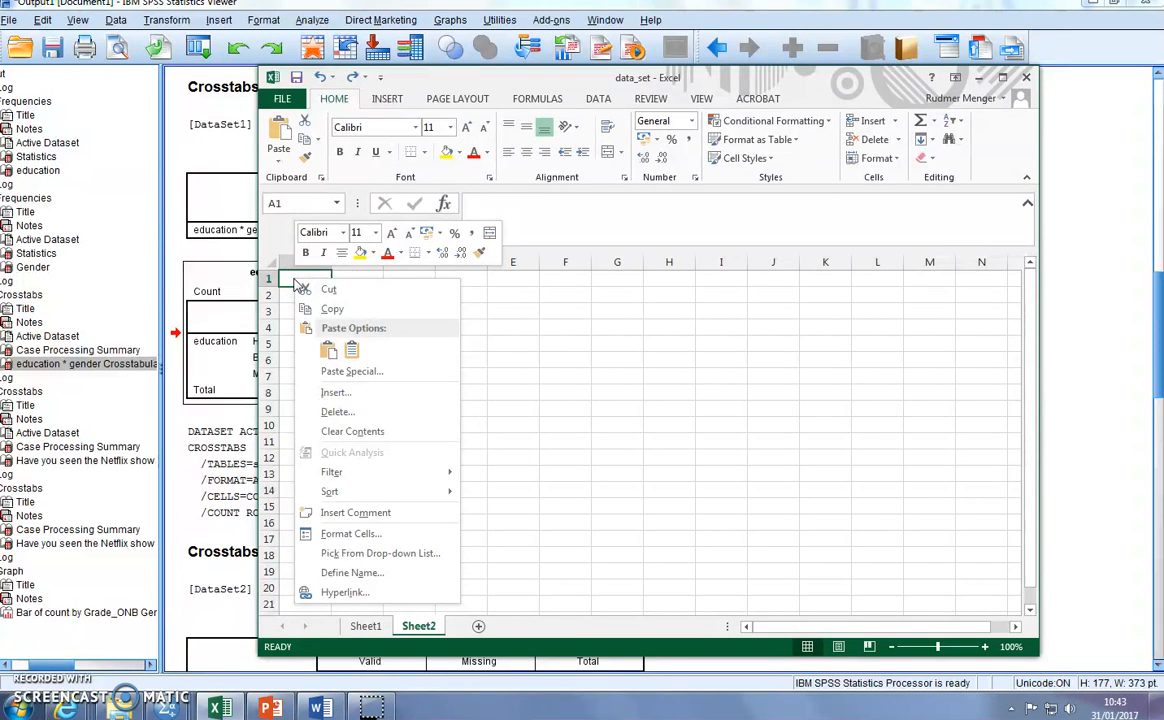
{"action": "left_click", "coordinate": [353, 352]}
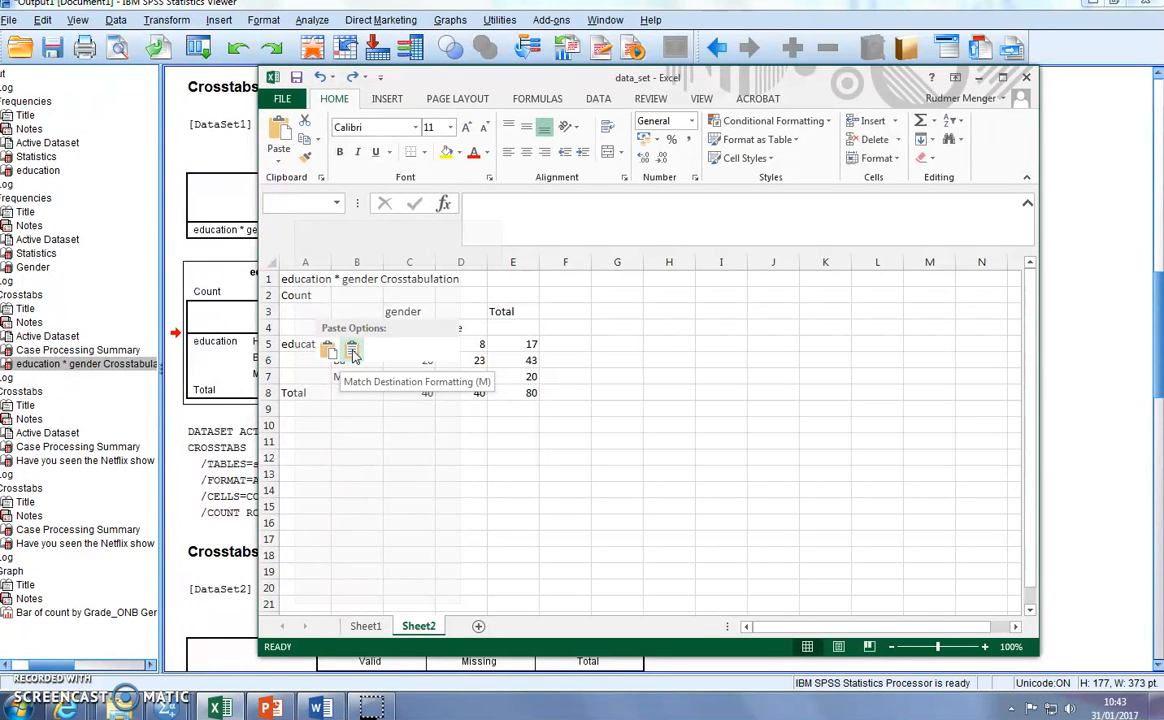
- Paste the crosstabulation with Match Destination Formatting and delete the three rows above the female and male headings
{"action": "left_click", "coordinate": [353, 352]}
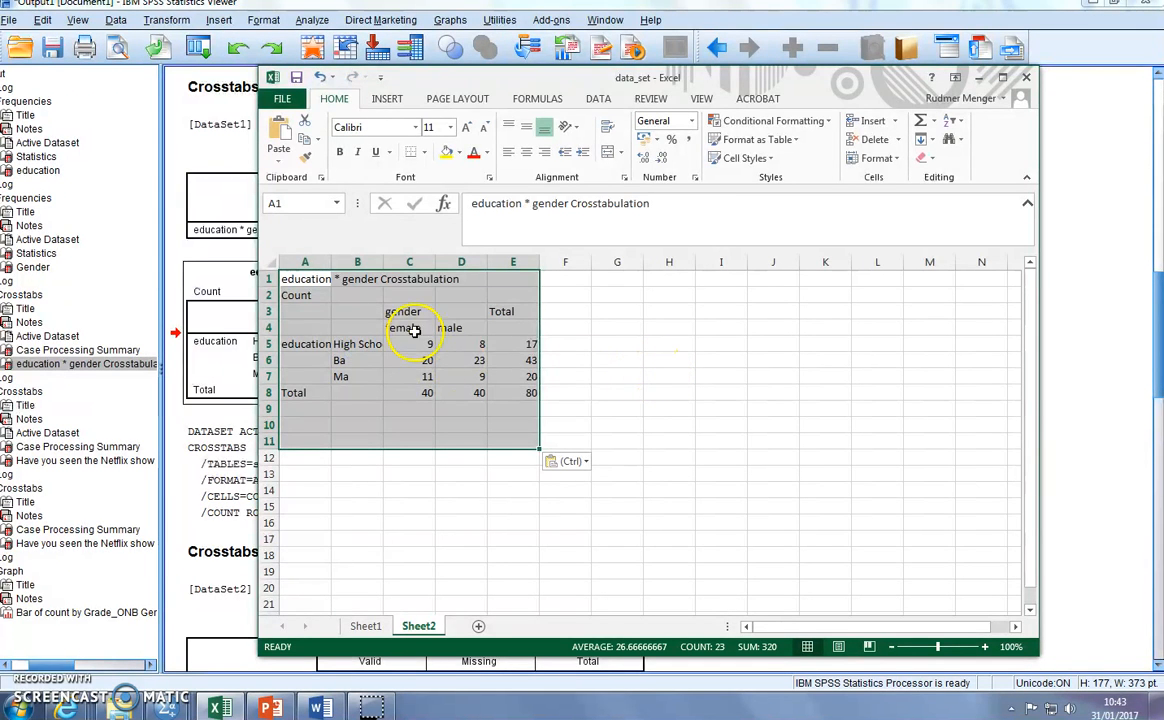
{"action": "left_click", "coordinate": [610, 362]}
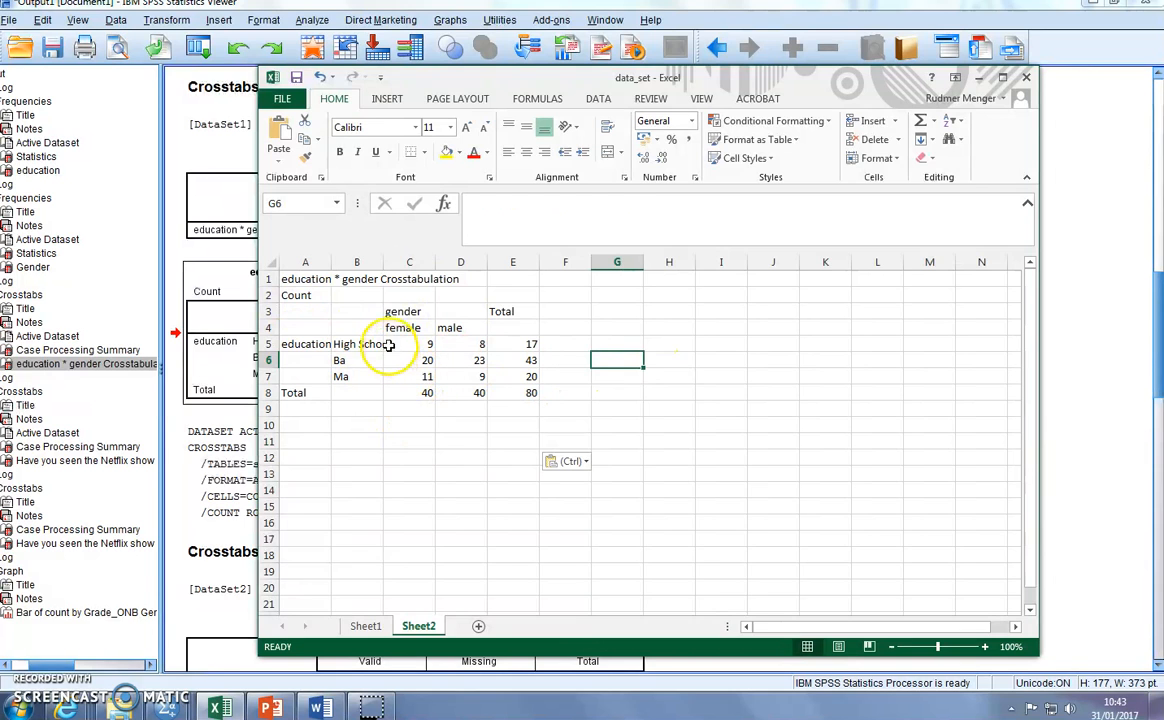
{"action": "left_click_drag", "start_coordinate": [267, 279], "coordinate": [265, 310]}
{"action": "right_click", "coordinate": [265, 305]}
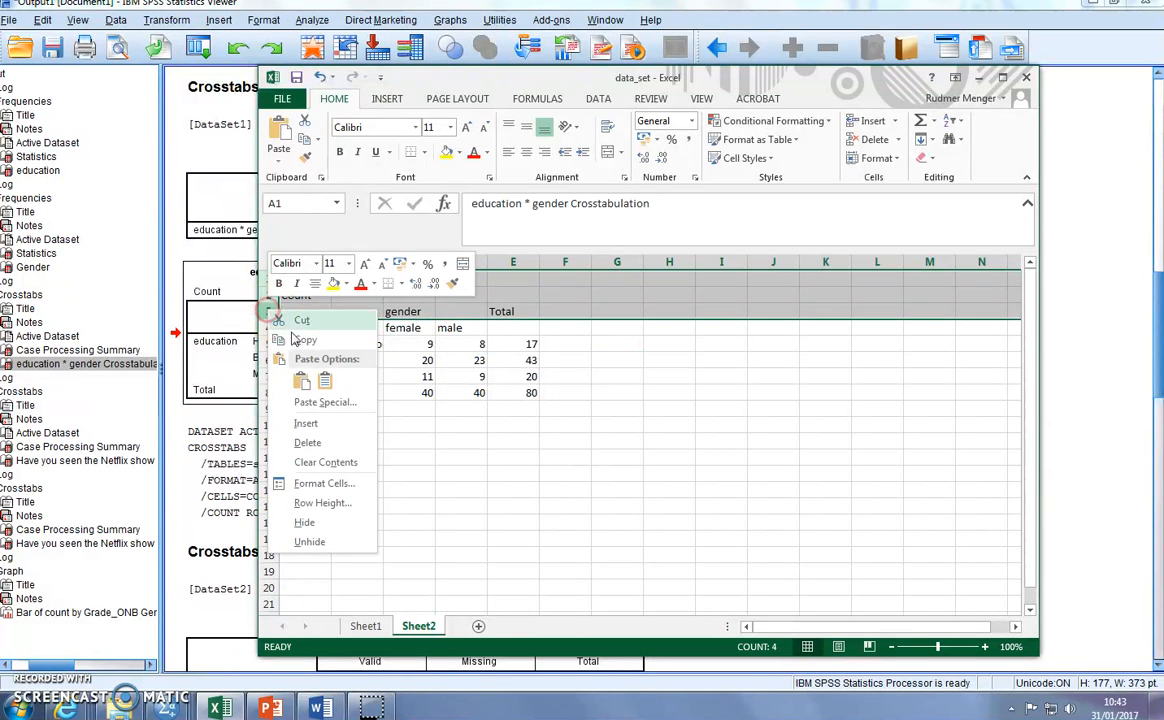
{"action": "left_click", "coordinate": [322, 443]}
- Delete the column holding the education label, and clear the totals row and totals column
{"action": "left_click", "coordinate": [308, 261]}
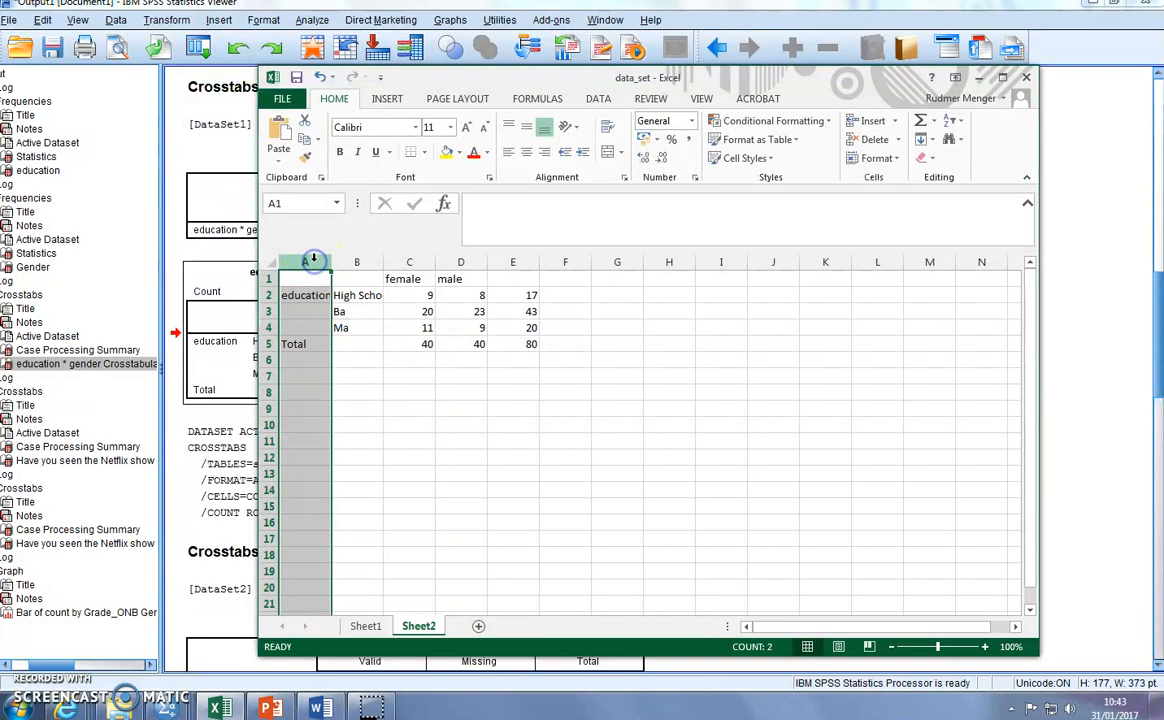
{"action": "key", "text": "ctrl+minus"}
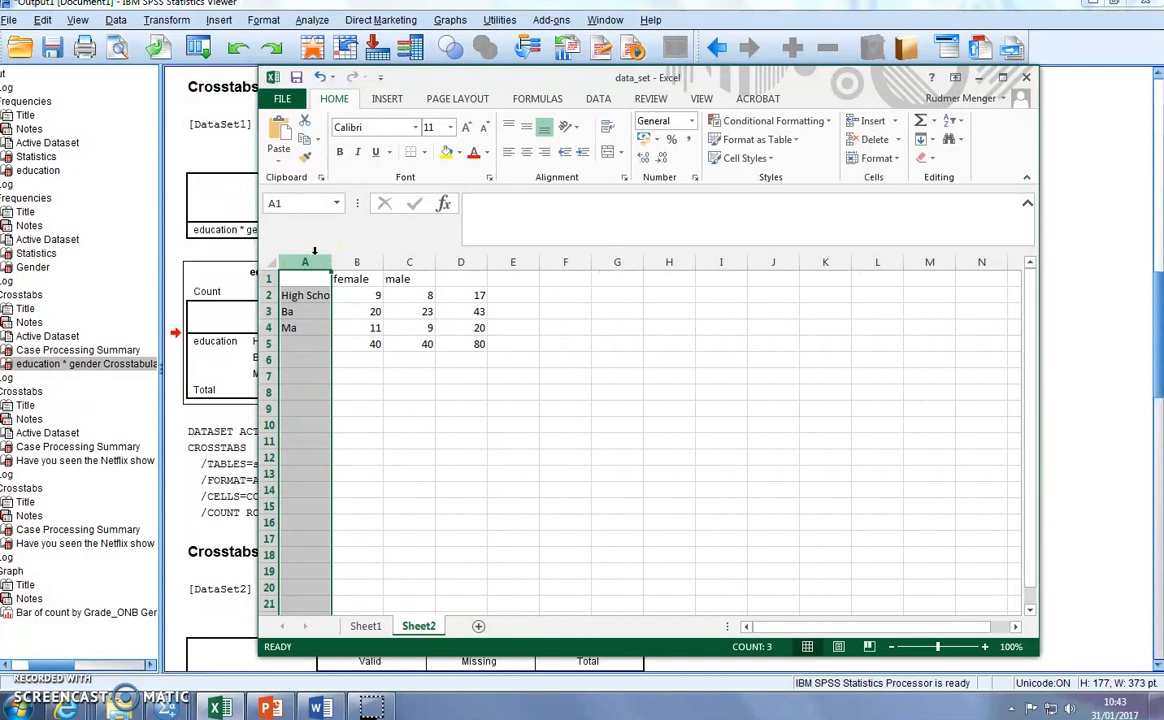
{"action": "left_click", "coordinate": [270, 343]}
{"action": "key", "text": "Delete"}
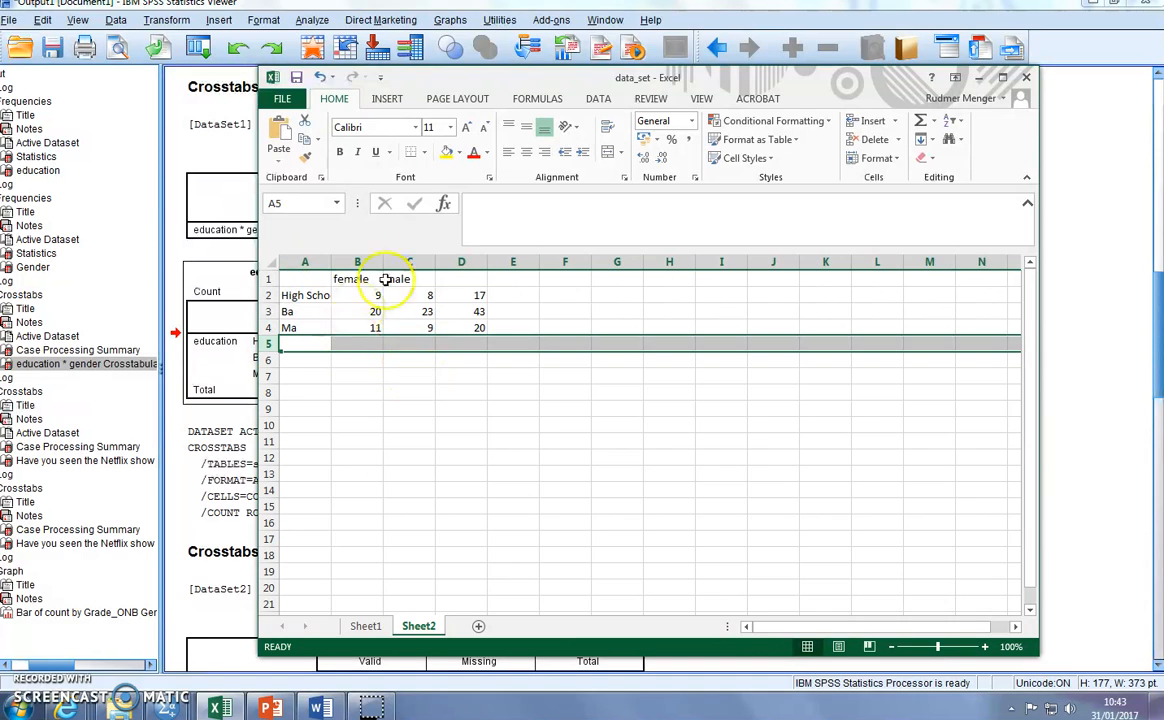
{"action": "left_click", "coordinate": [462, 261]}
{"action": "key", "text": "Delete"}
- Copy cells A1:C4 and paste them as a table under the Results heading in the Word document
{"action": "left_click_drag", "start_coordinate": [310, 279], "coordinate": [432, 330]}
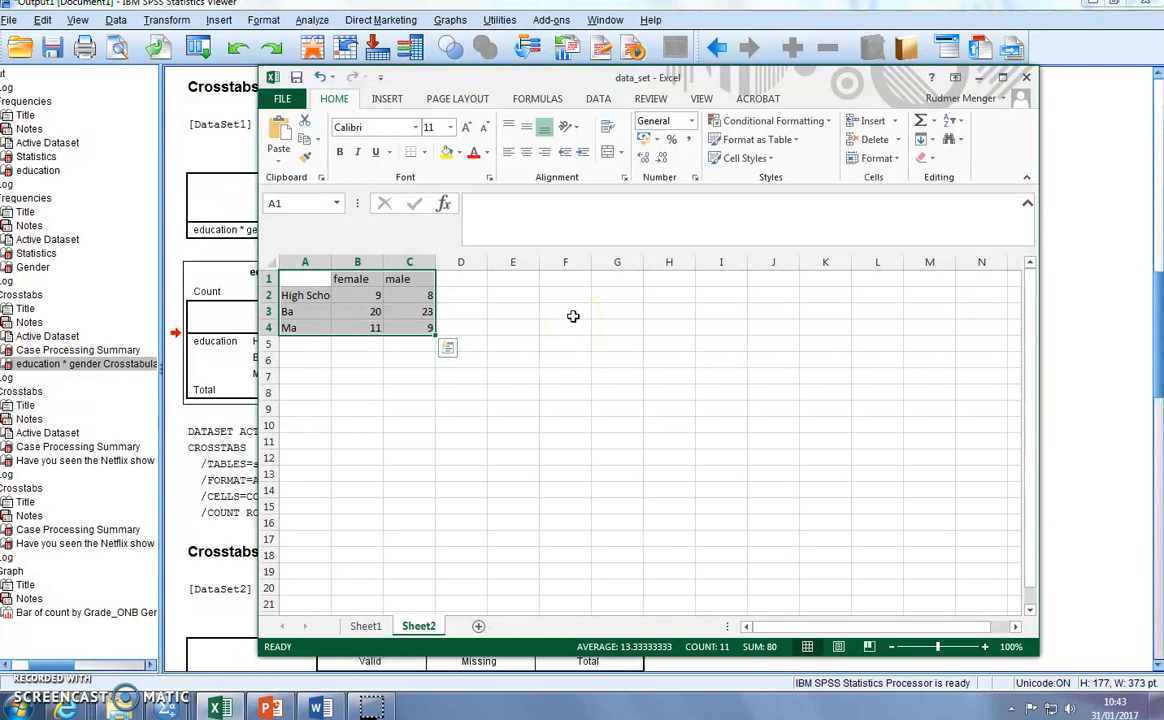
{"action": "key", "text": "ctrl+c"}
{"action": "left_click", "coordinate": [320, 708]}
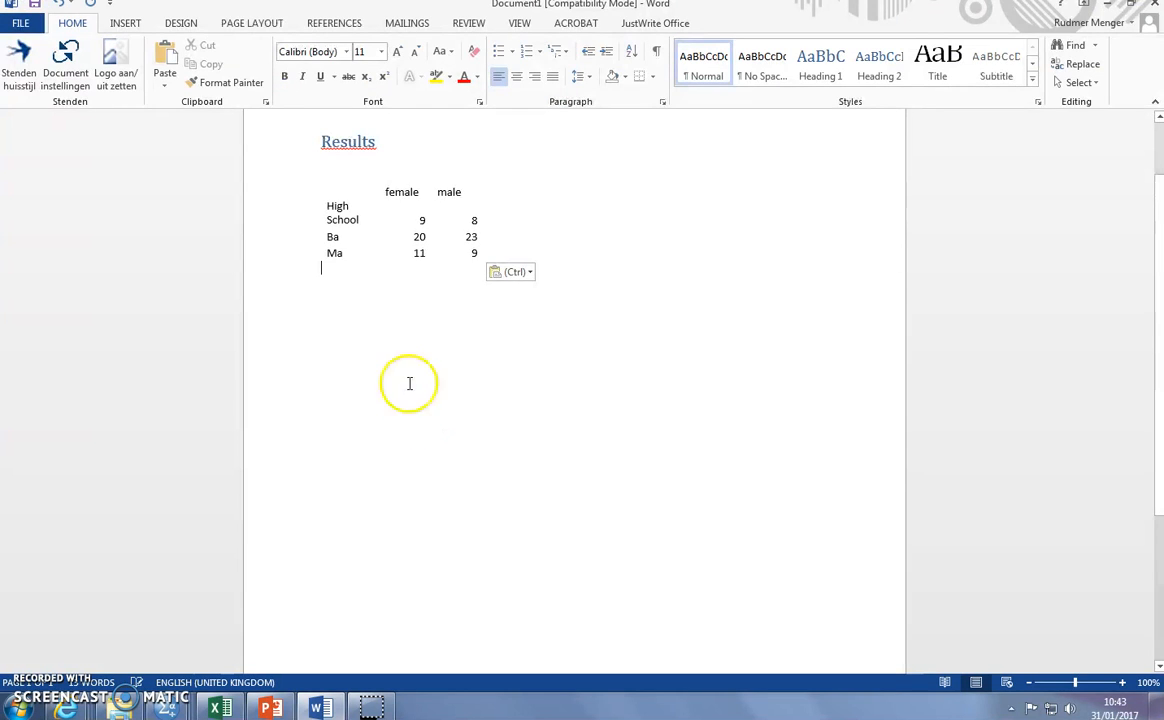
- Apply a red table style with a solid header row and banded rows to the whole pasted table
{"action": "left_click", "coordinate": [315, 177]}
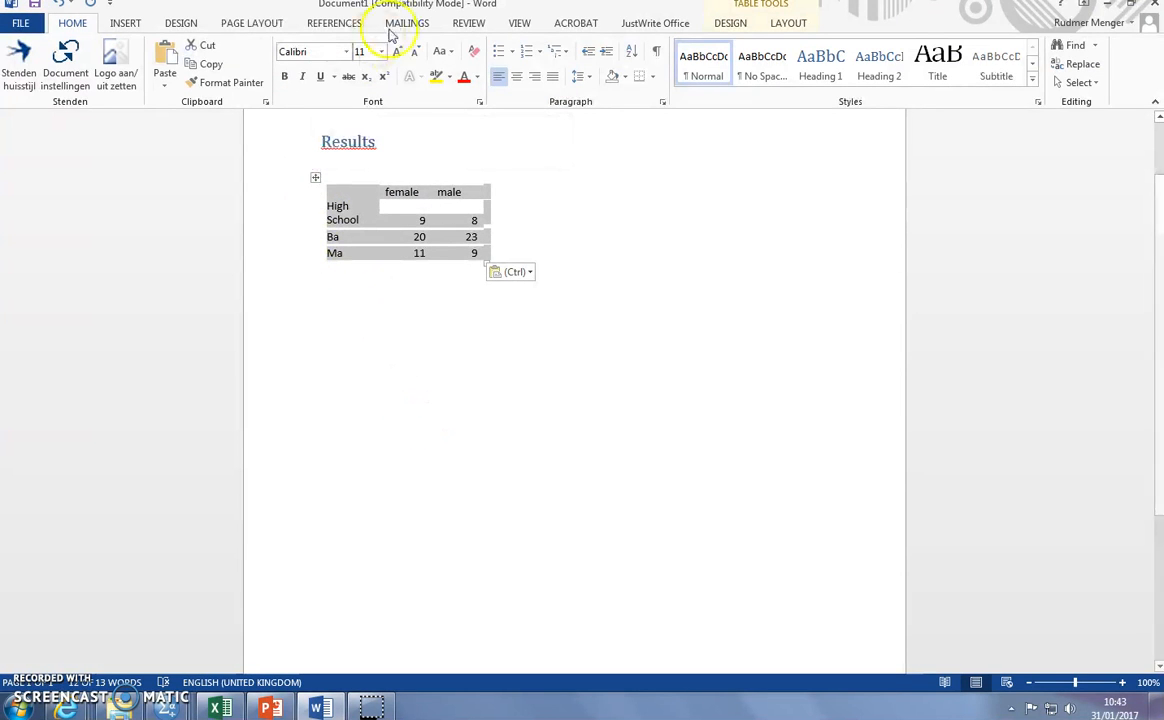
{"action": "left_click", "coordinate": [730, 22]}
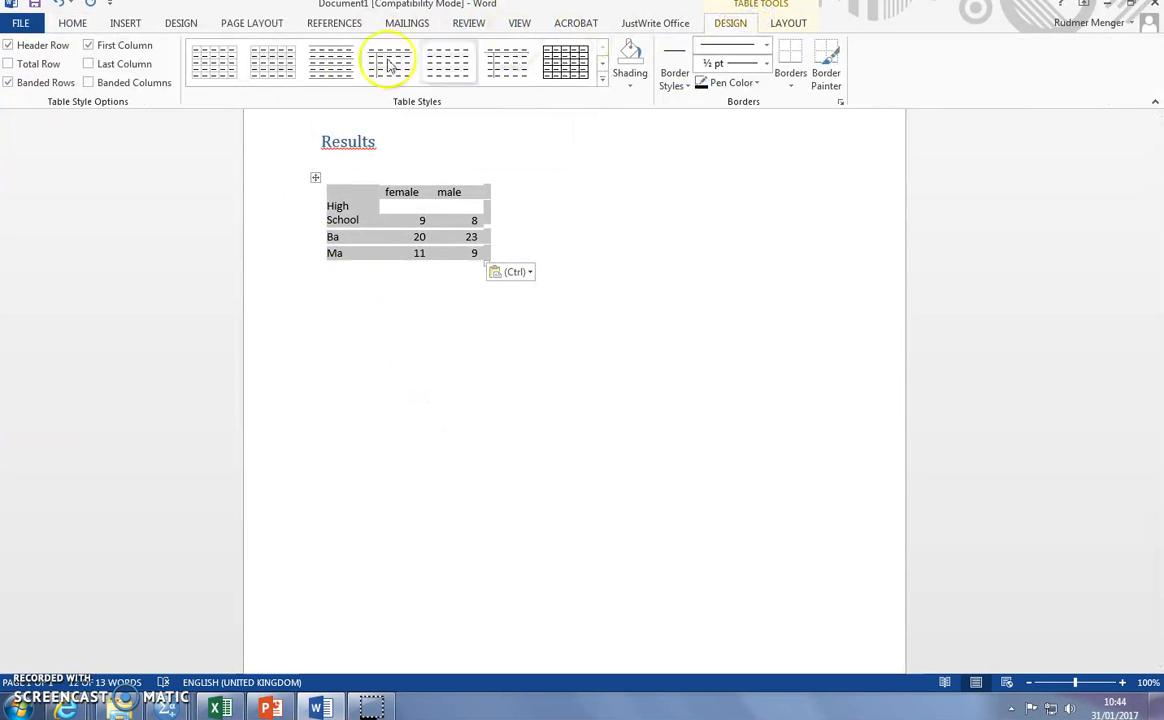
{"action": "left_click", "coordinate": [602, 77]}
{"action": "left_click", "coordinate": [329, 289]}
{"action": "left_click", "coordinate": [593, 252]}
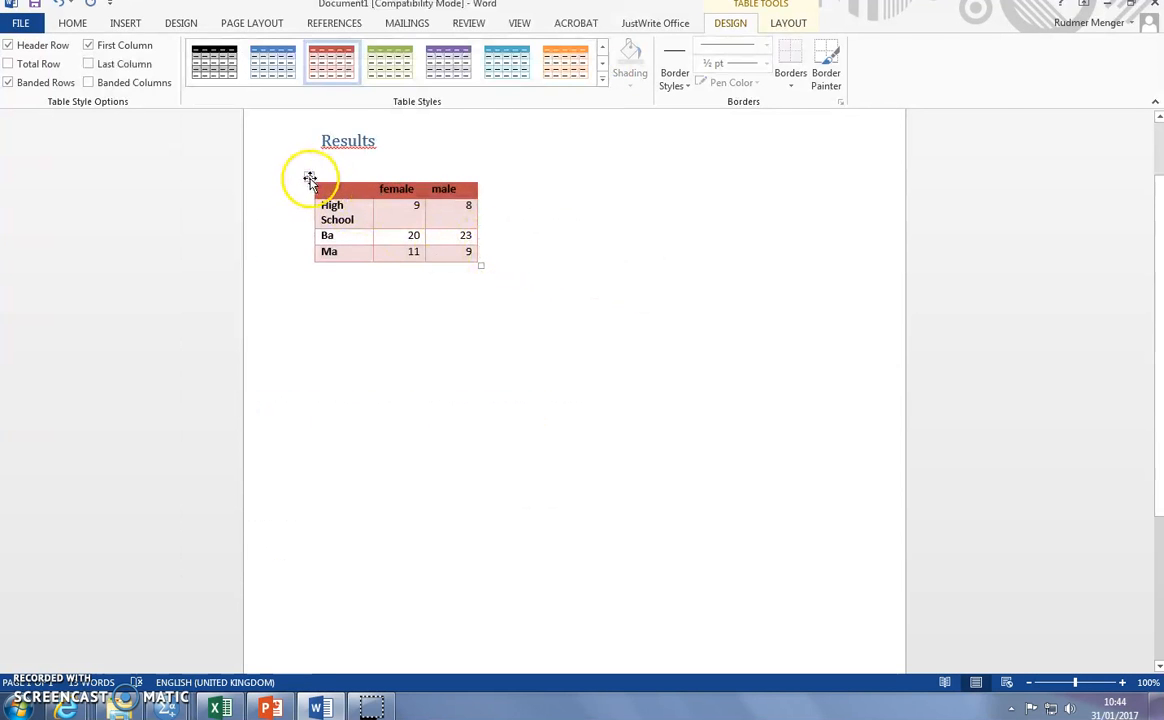
- Centre the text horizontally and vertically in every cell of the table
{"action": "left_click", "coordinate": [788, 22]}
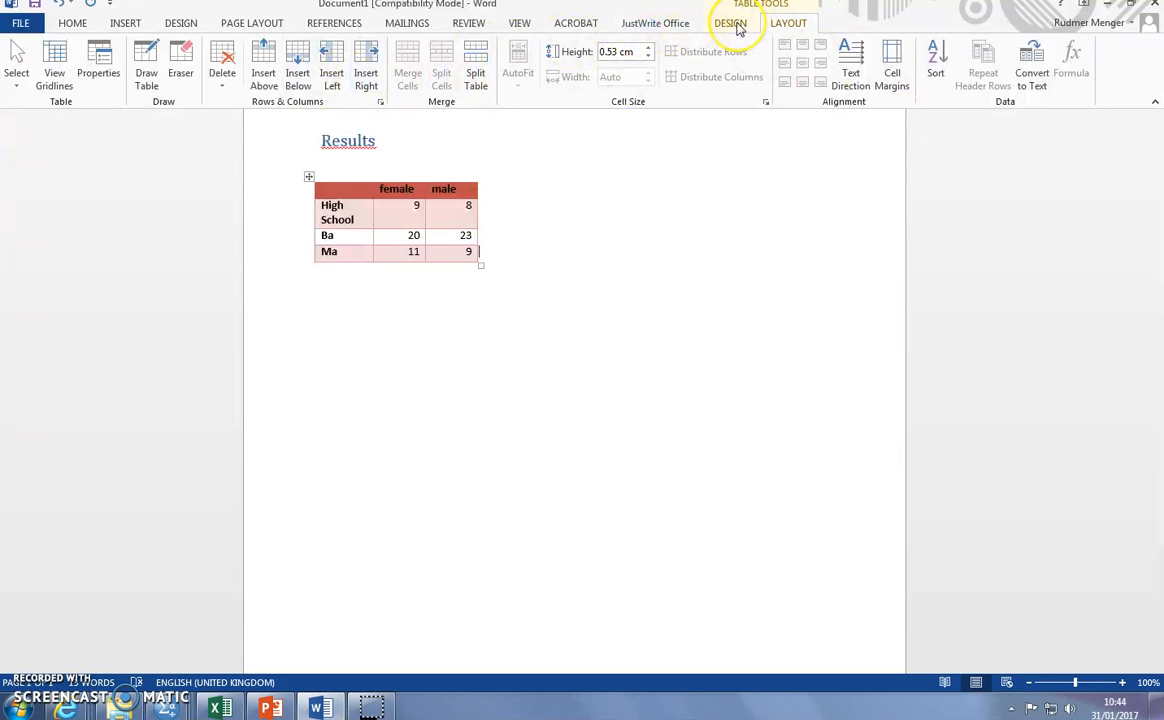
{"action": "left_click", "coordinate": [309, 176]}
{"action": "left_click", "coordinate": [802, 63]}
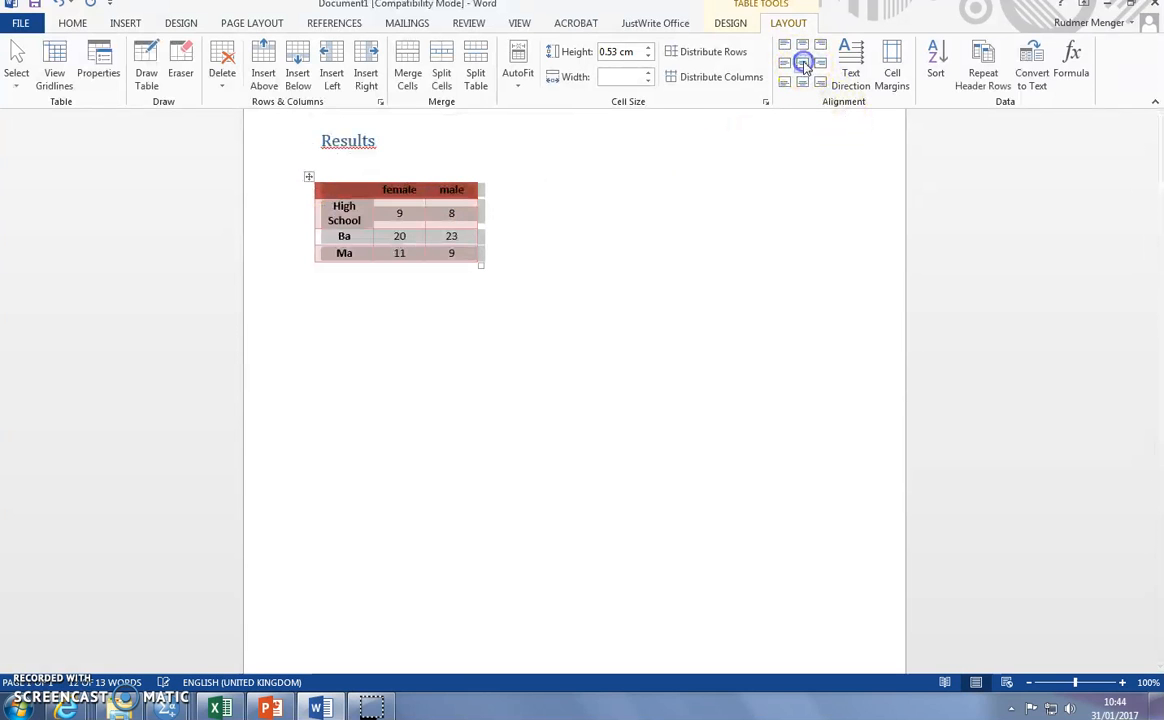
- Distribute the table's rows and columns evenly and autofit the table to the full text width
{"action": "left_click", "coordinate": [707, 55]}
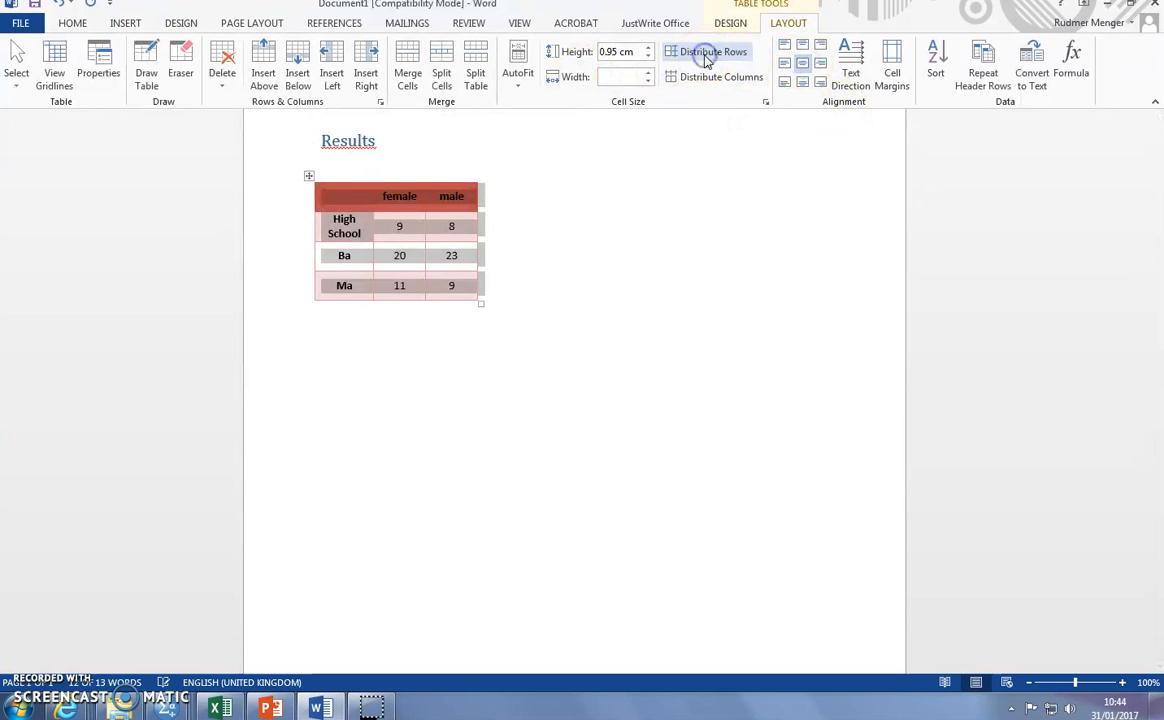
{"action": "left_click", "coordinate": [705, 76]}
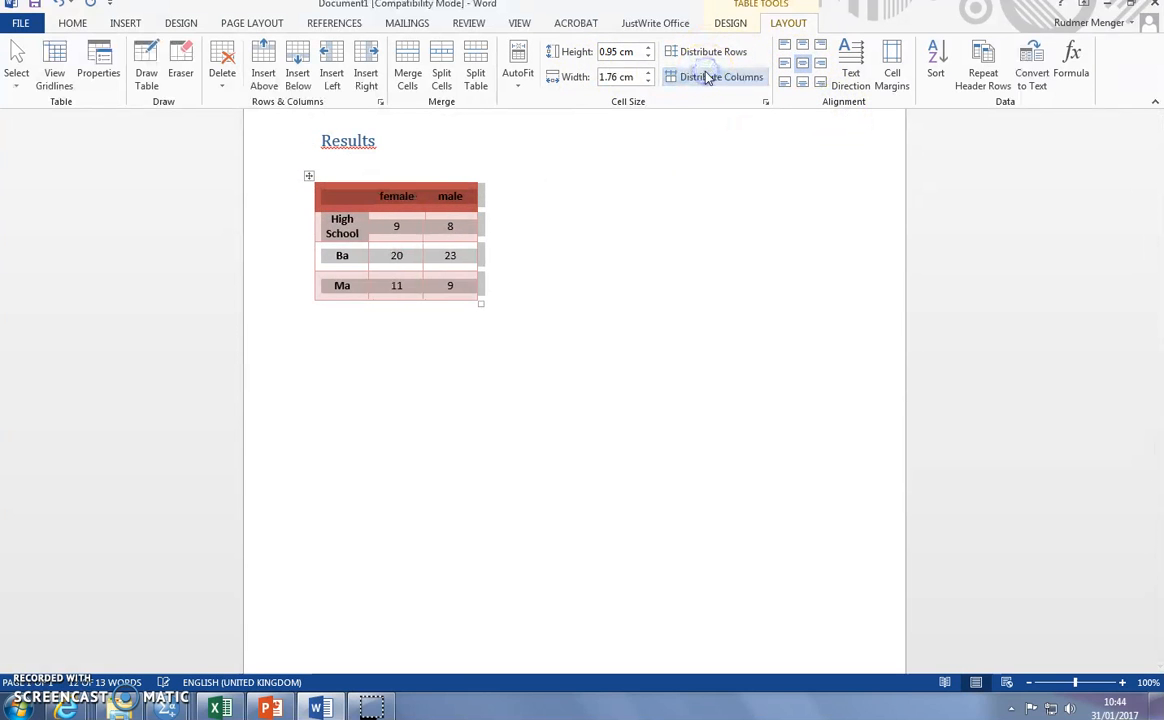
{"action": "left_click", "coordinate": [519, 73]}
{"action": "left_click", "coordinate": [575, 122]}
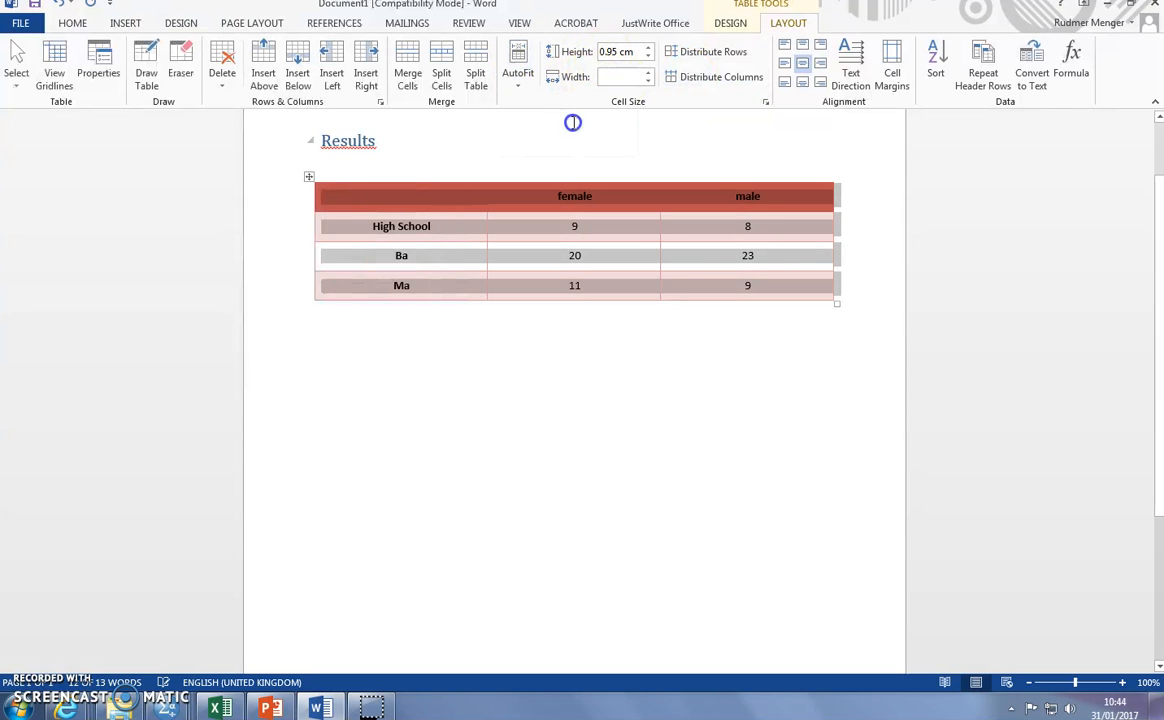
{"action": "left_click", "coordinate": [683, 305]}
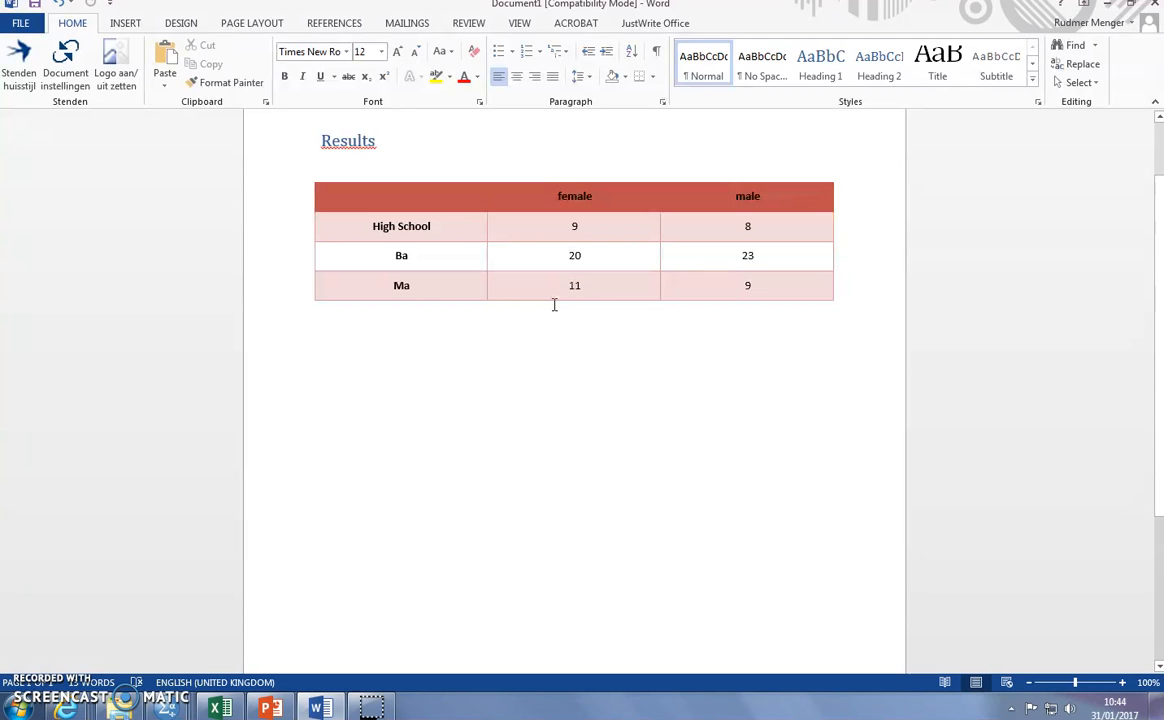
- Add the caption "Table 1. A crosstabulation of educational level and gender." on a new line directly above the table
{"action": "left_click", "coordinate": [409, 170]}
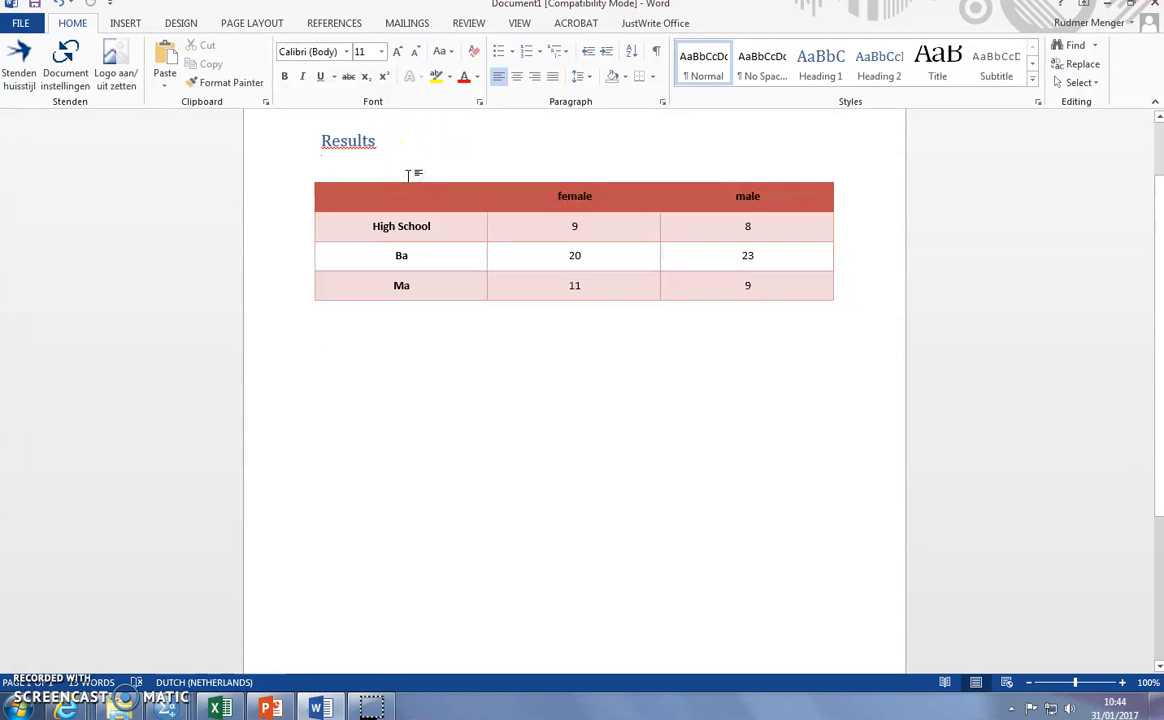
{"action": "key", "text": "Return"}
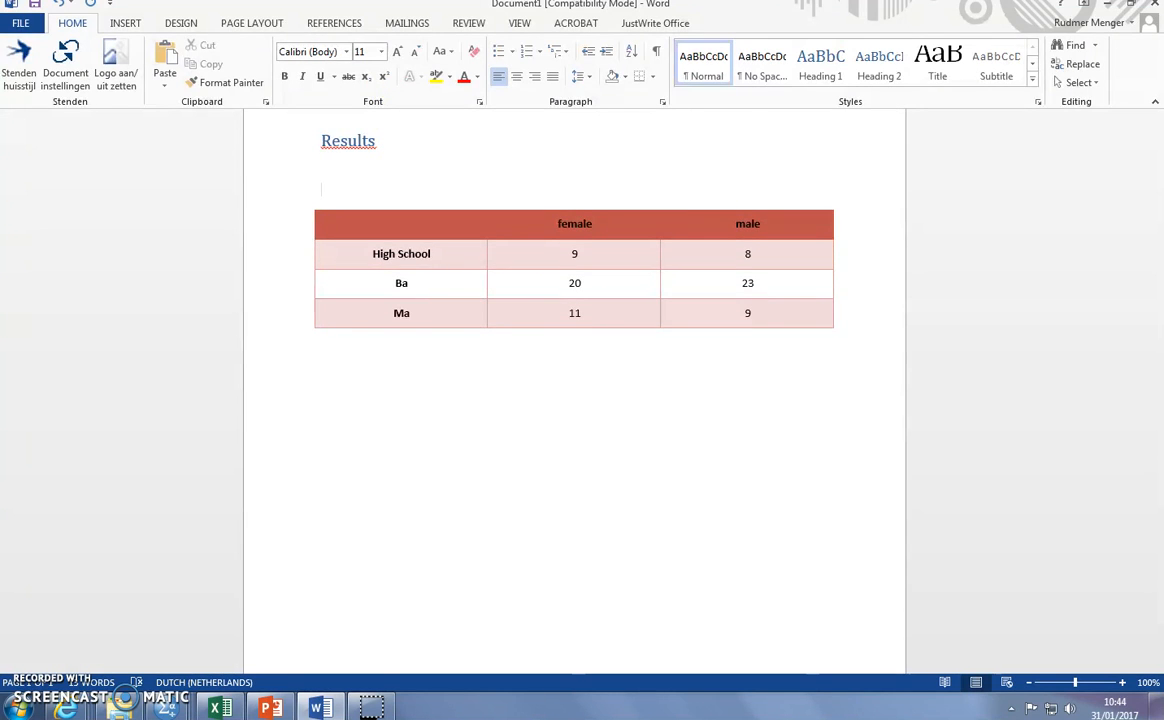
{"action": "type", "text": "Fig"}
{"action": "key", "text": "BackSpace"}
{"action": "key", "text": "BackSpace"}
{"action": "key", "text": "BackSpace"}
{"action": "type", "text": "Tan"}
{"action": "key", "text": "BackSpace"}
{"action": "type", "text": "ble 1."}
{"action": "type", "text": "A crosstabulation "}
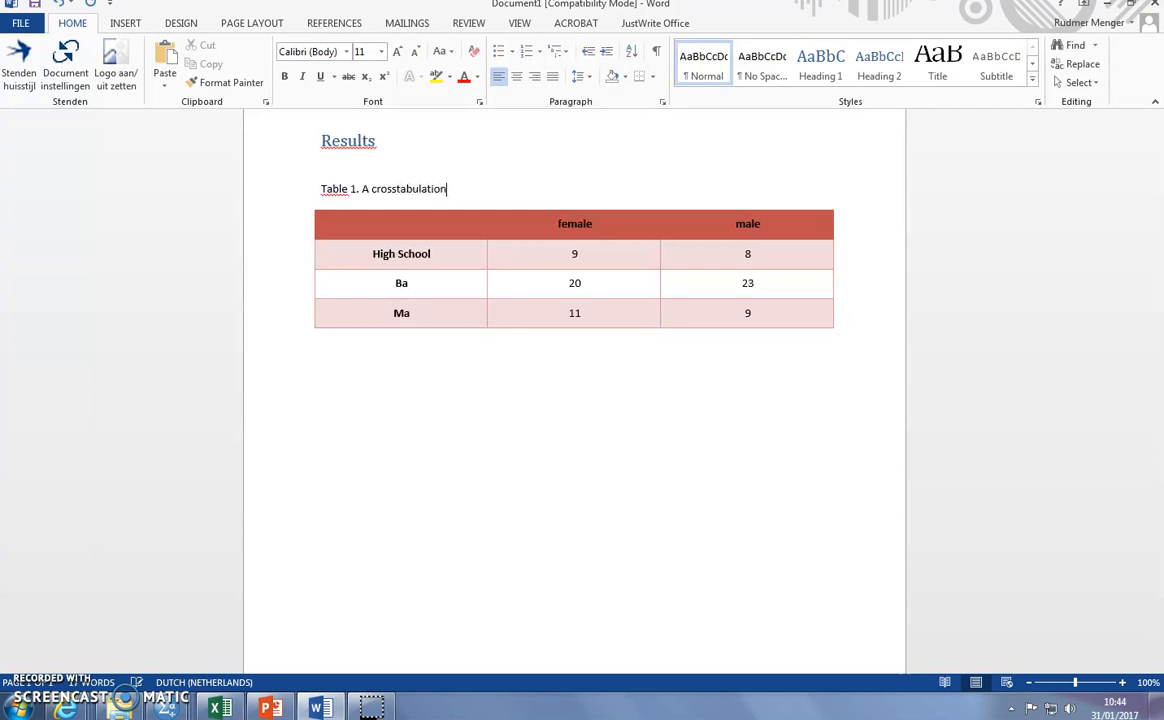
{"action": "type", "text": "of educational level and gf"}
{"action": "key", "text": "BackSpace"}
{"action": "type", "text": "gender"}
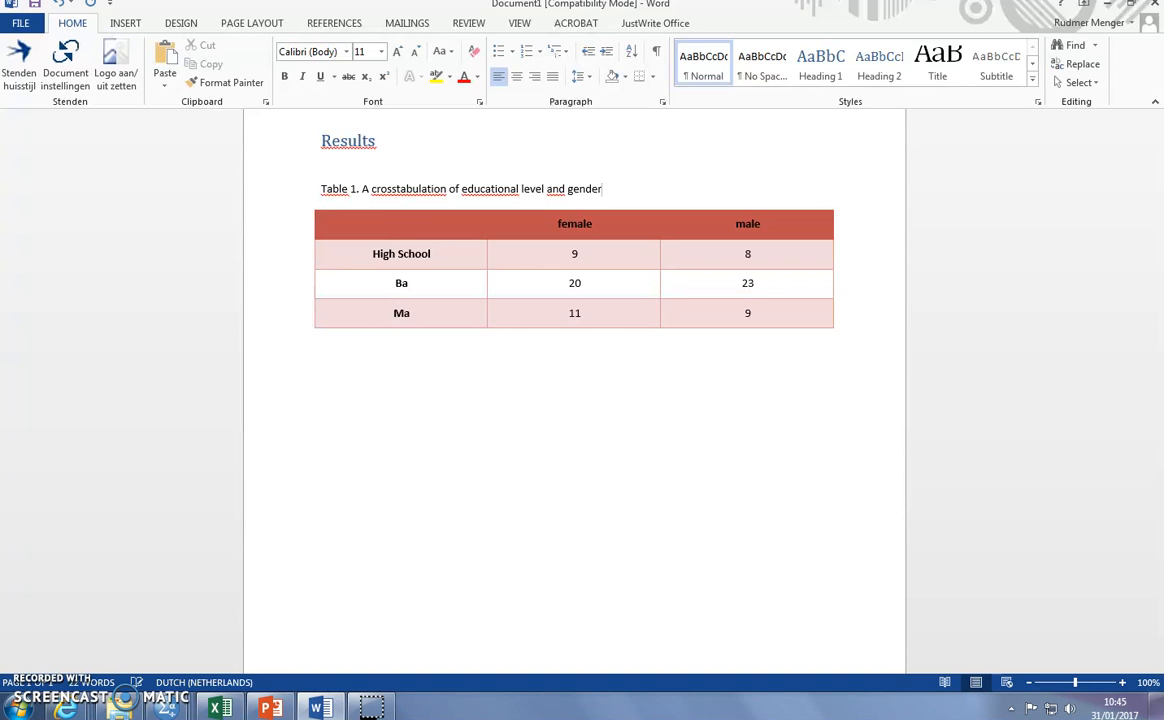
{"action": "type", "text": "."}
- Begin a paragraph below the table with "As can been seen in table 1 most participants had a Ba degree."
{"action": "double_click", "coordinate": [455, 421]}
{"action": "left_click", "coordinate": [765, 359]}
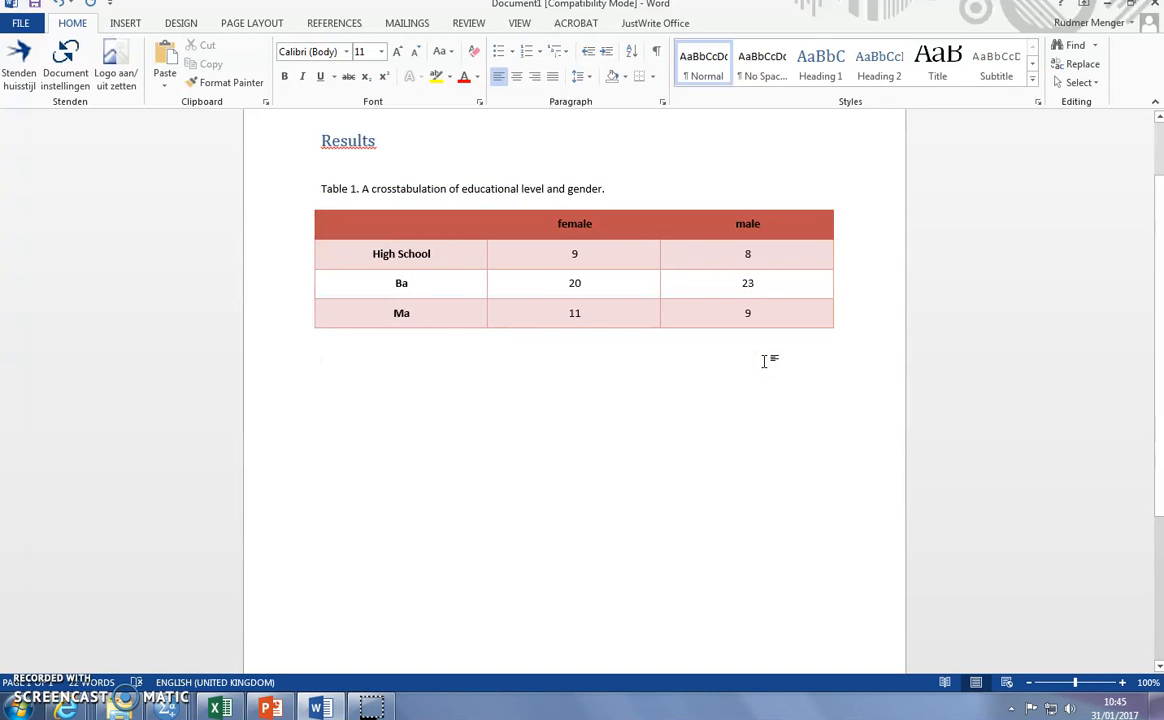
{"action": "type", "text": "As c"}
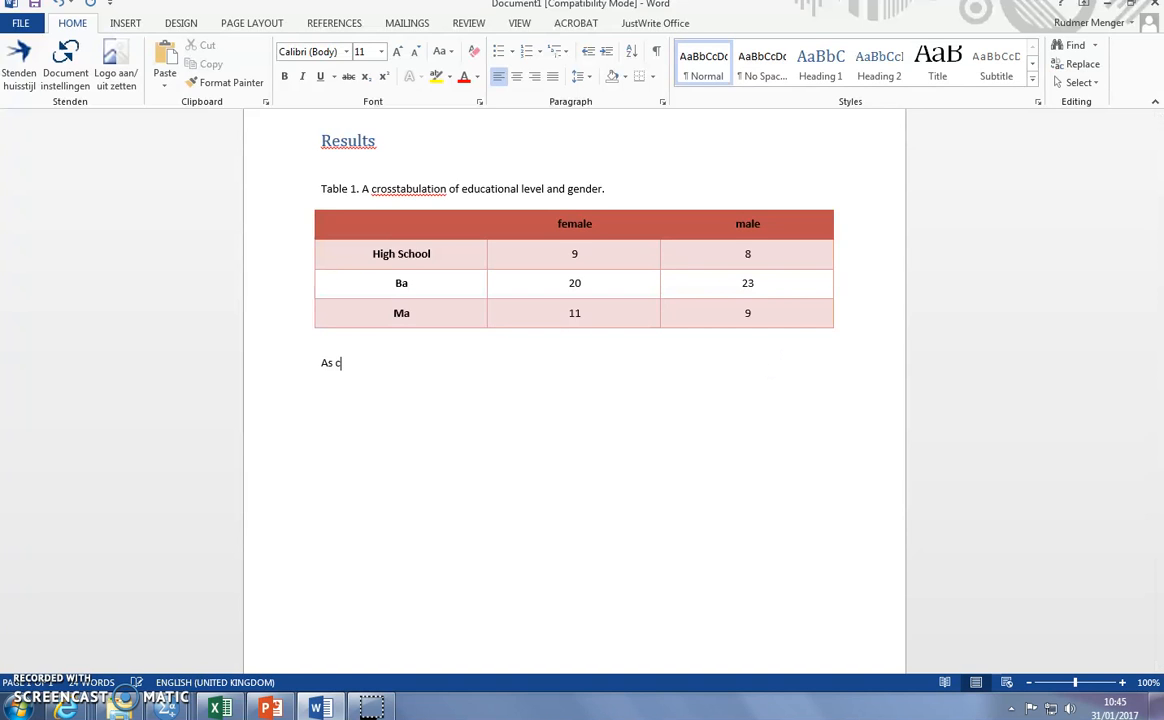
{"action": "type", "text": "an been seen in table 1 most partic"}
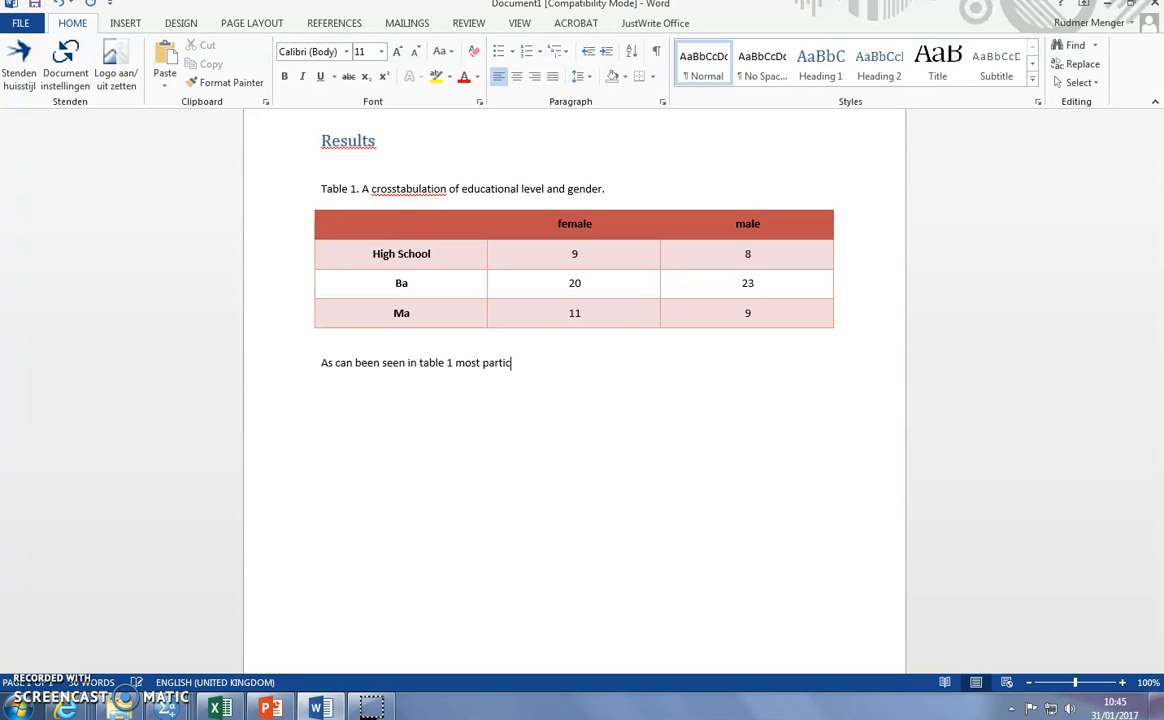
{"action": "type", "text": "ipants had a Ba degree."}
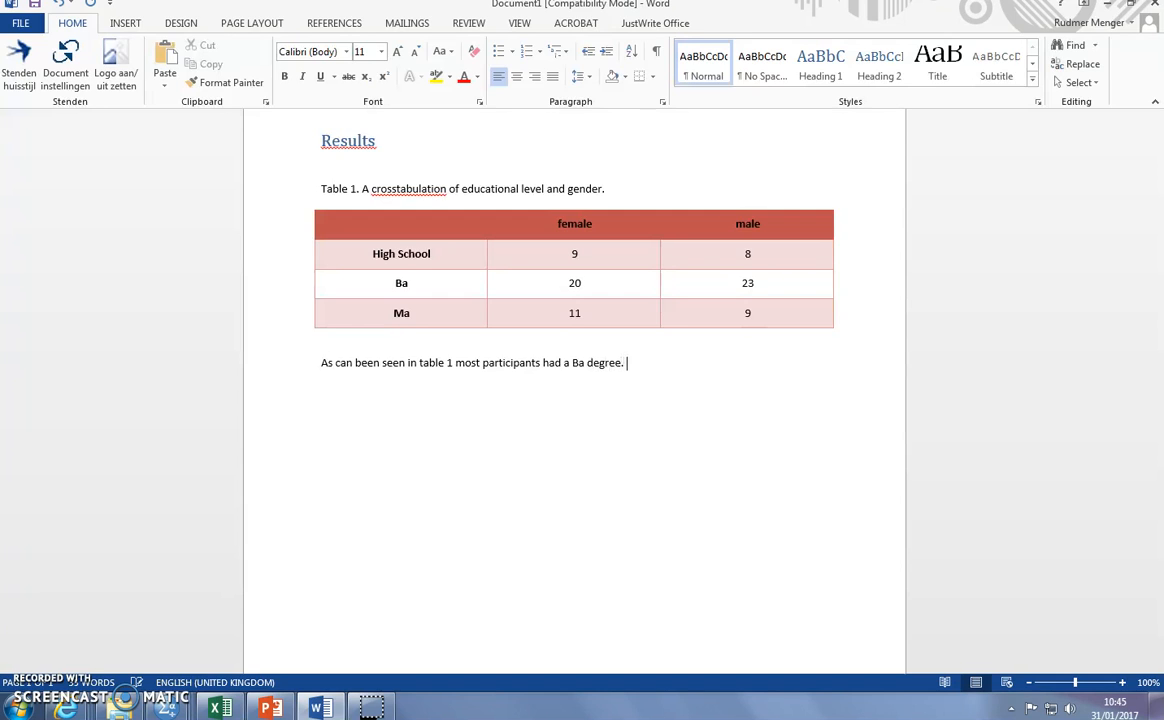
{"action": "type", "text": " There do not appear to be any d"}
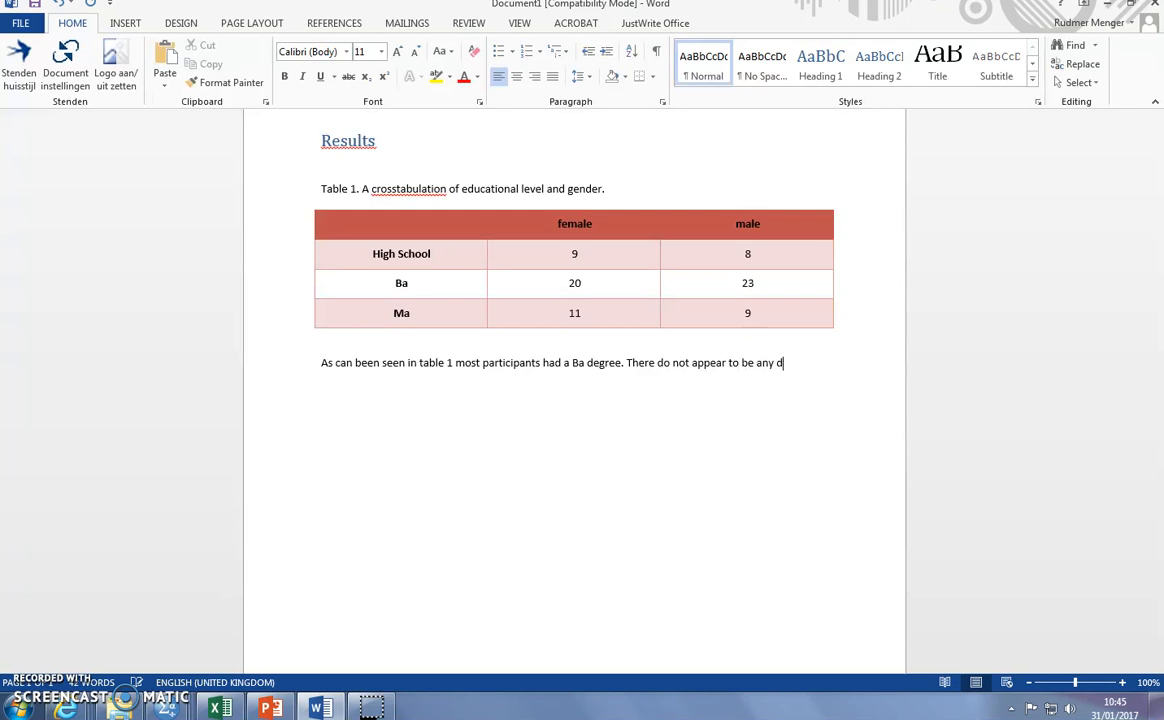
{"action": "type", "text": "ifferences in gender"}
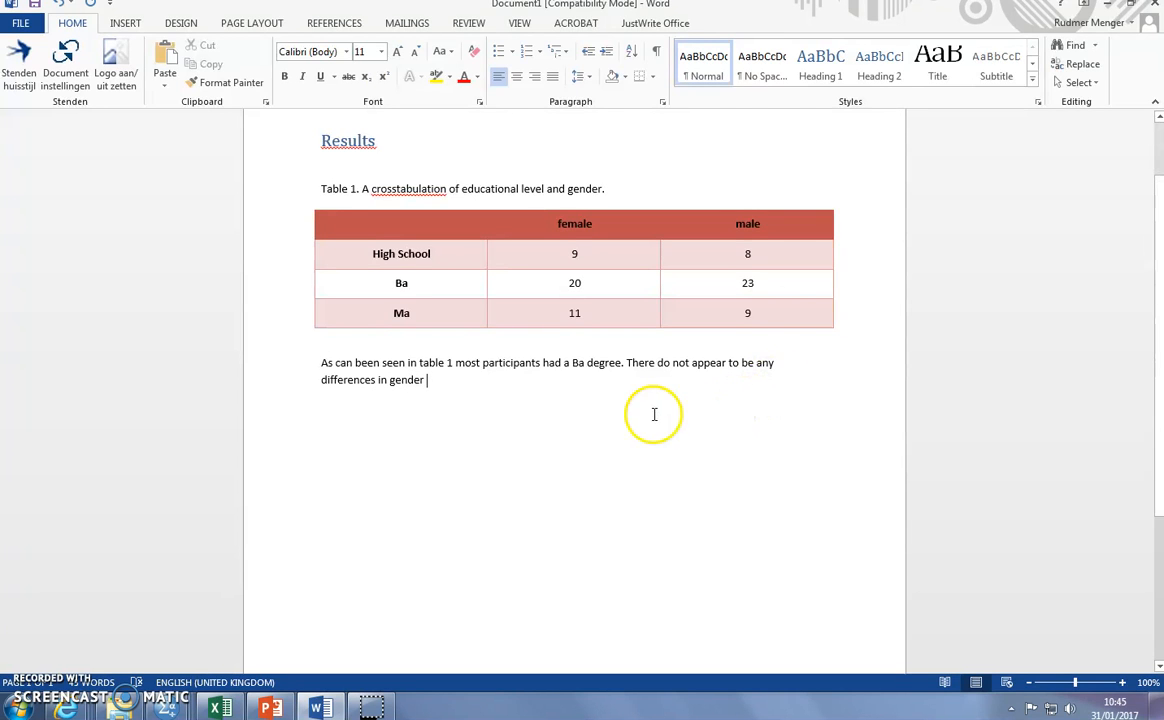
- Replace "in" before "gender" with "caused by" in the paragraph's second sentence
{"action": "double_click", "coordinate": [380, 381]}
{"action": "type", "text": "caus"}
{"action": "type", "text": "ed by"}
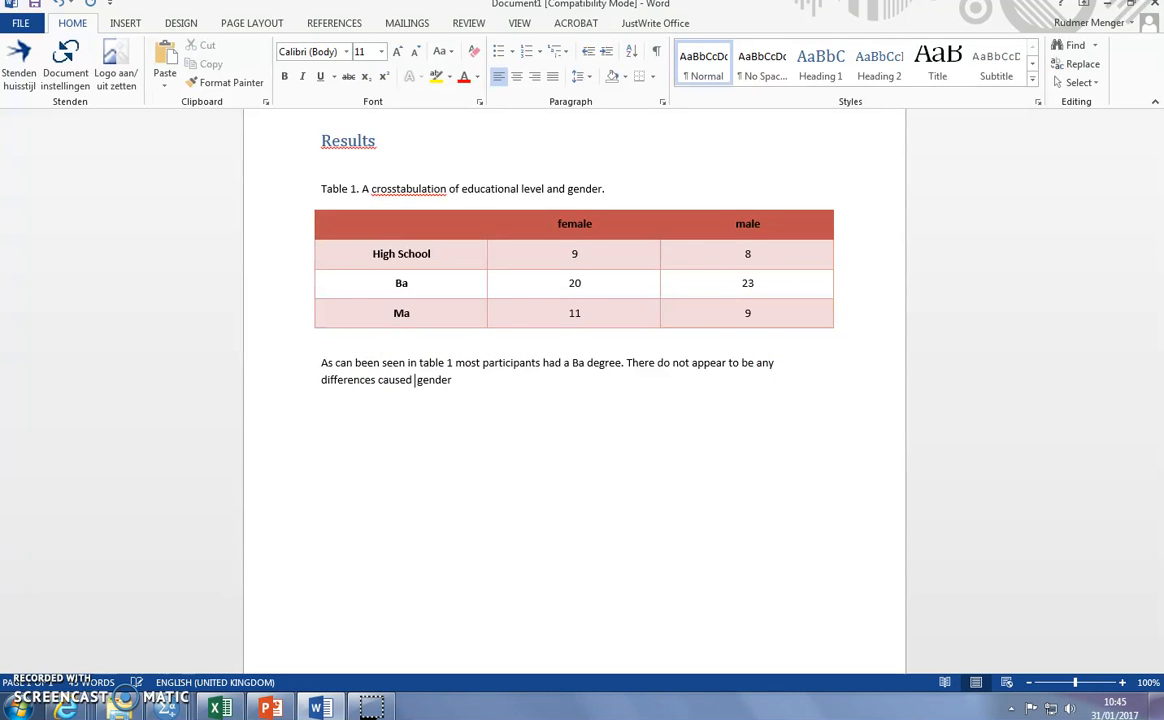
{"action": "left_click", "coordinate": [487, 387]}
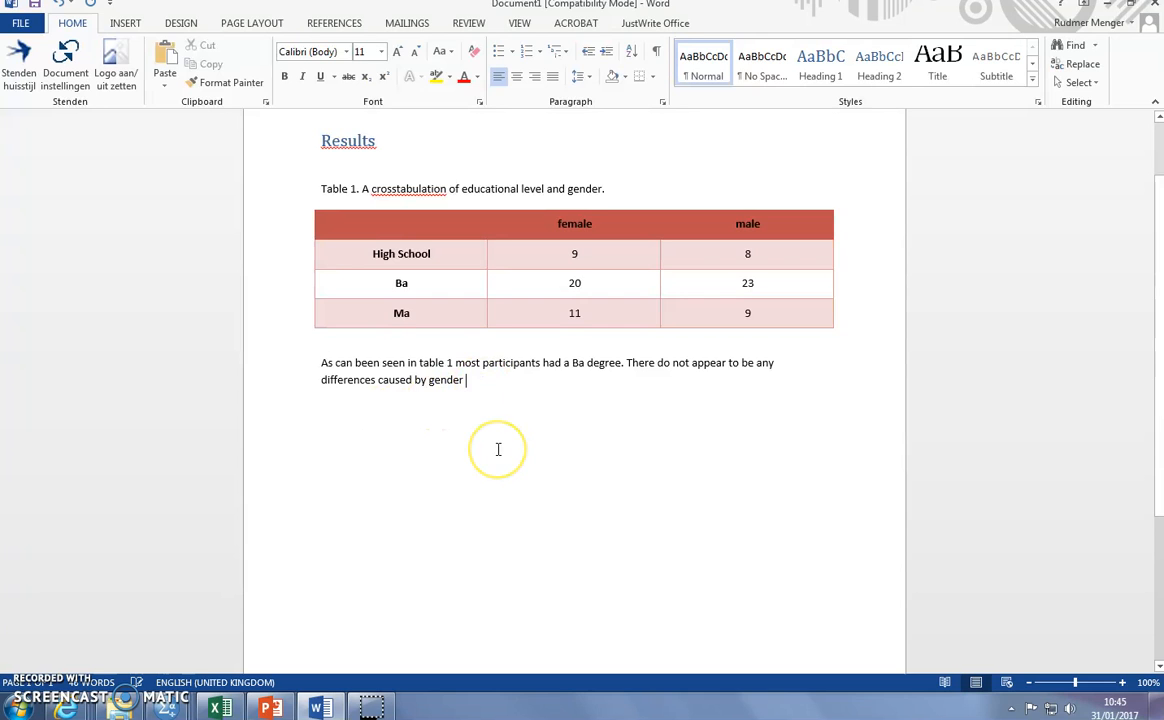
- Insert "on educational level" after "differences" and end the sentence with a full stop after "gender"
{"action": "left_click", "coordinate": [379, 381]}
{"action": "type", "text": "on educational level"}
{"action": "left_click", "coordinate": [595, 387]}
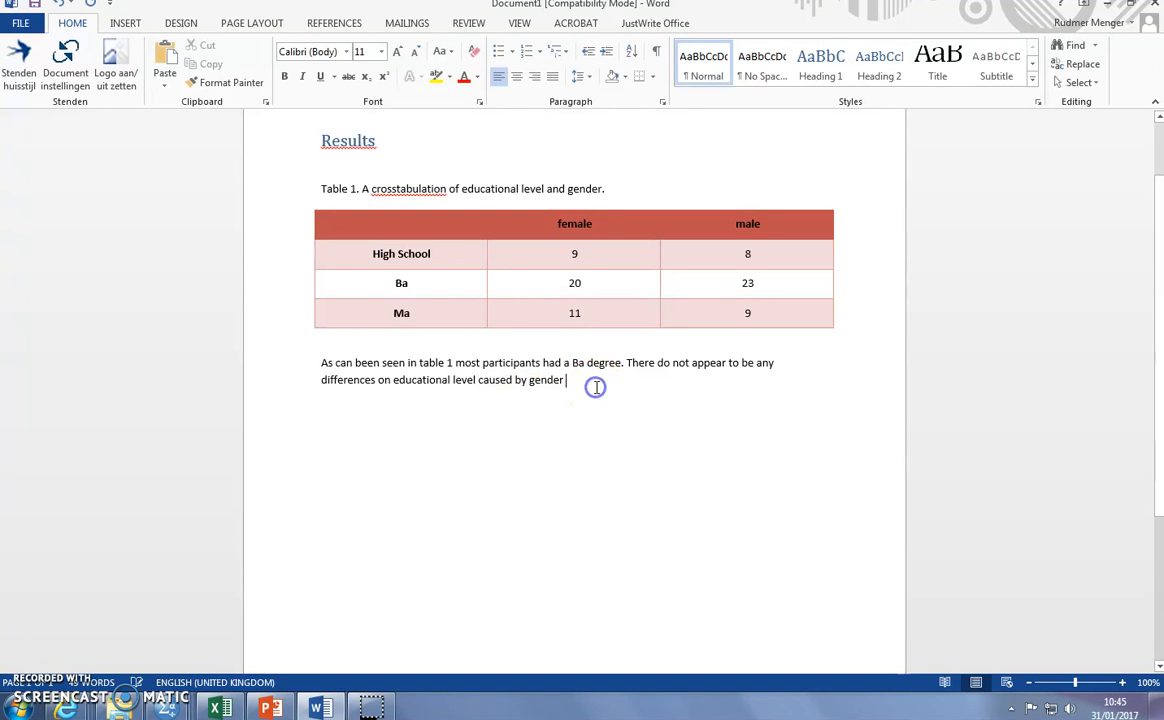
{"action": "type", "text": "."}
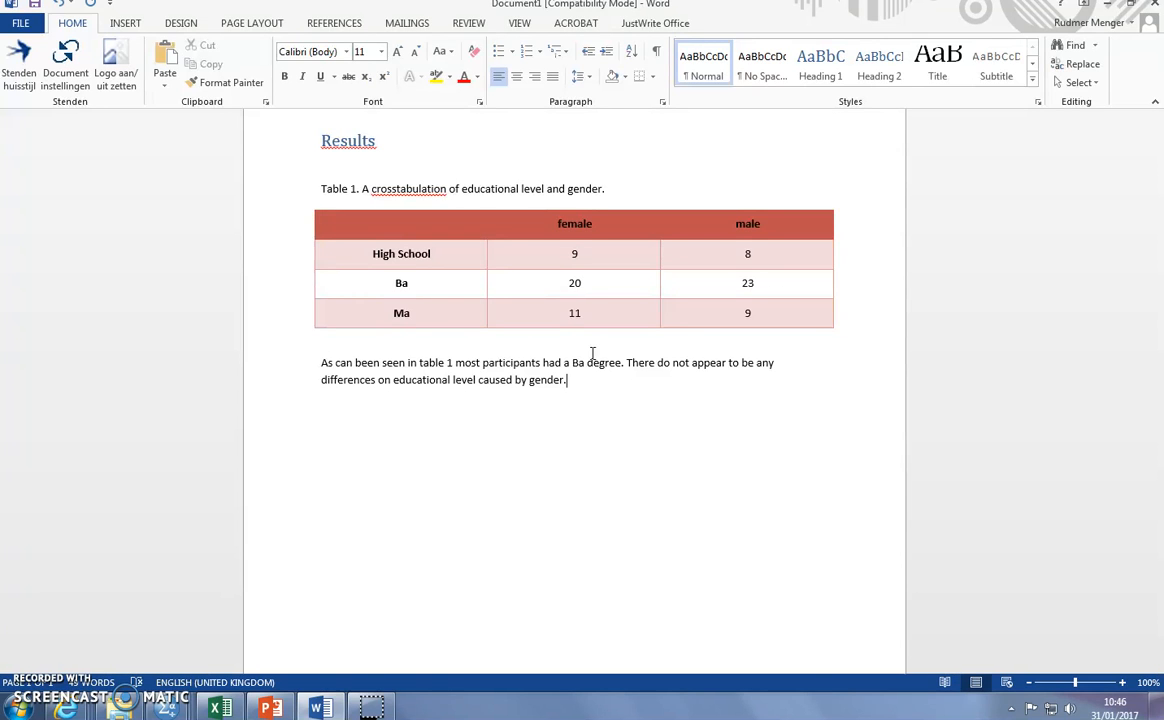
- Review the table, its caption and the explanatory paragraph by selecting each in turn
{"action": "left_click", "coordinate": [307, 210]}
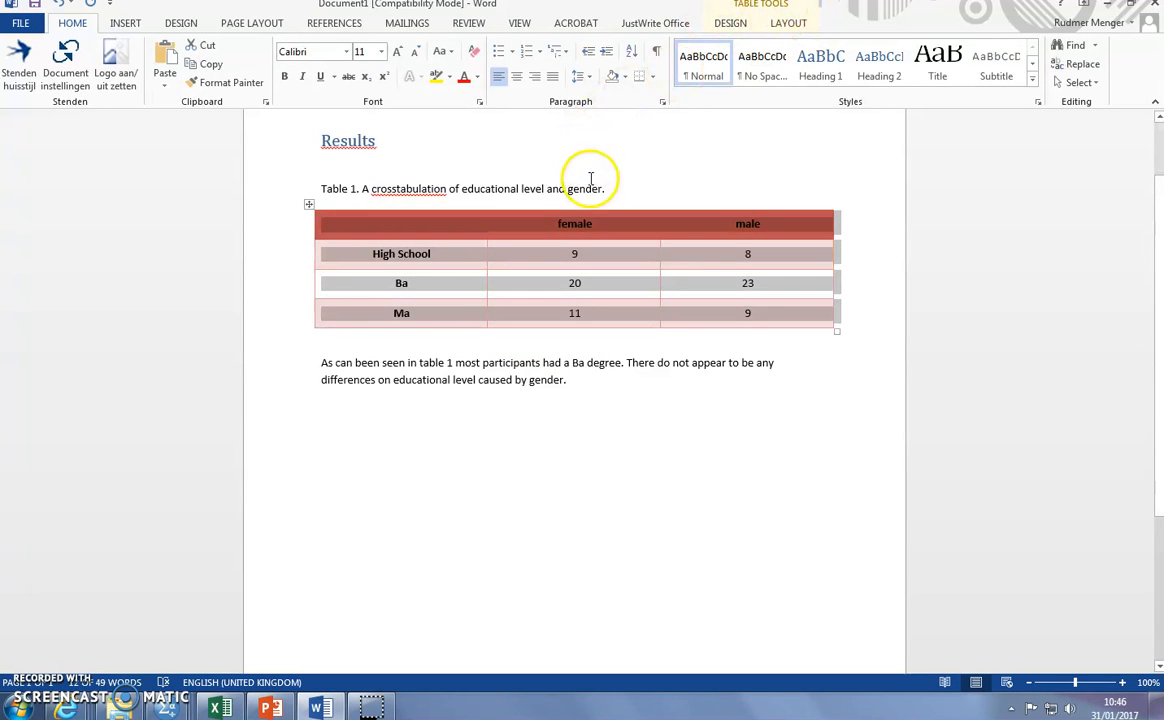
{"action": "left_click_drag", "start_coordinate": [623, 188], "coordinate": [322, 184]}
{"action": "left_click_drag", "start_coordinate": [588, 385], "coordinate": [322, 362]}
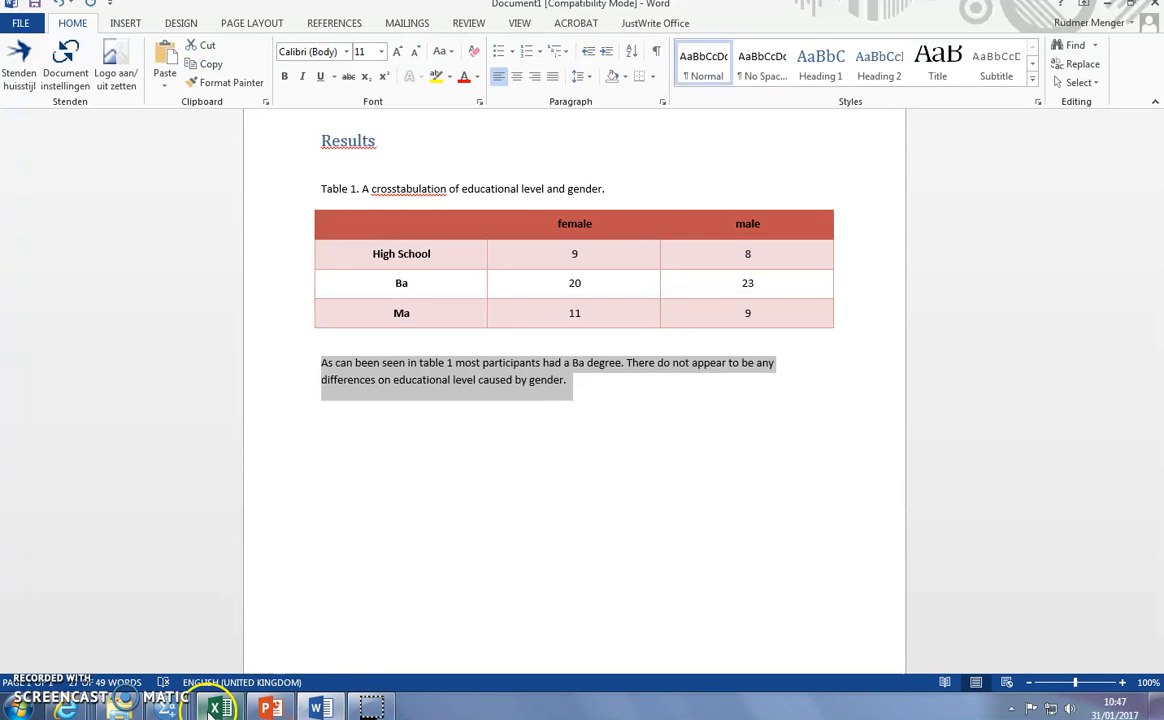
- Switch to the SPSS output and locate the grouped bar chart of Grade_ONB by Gender
{"action": "mouse_move", "coordinate": [196, 710]}
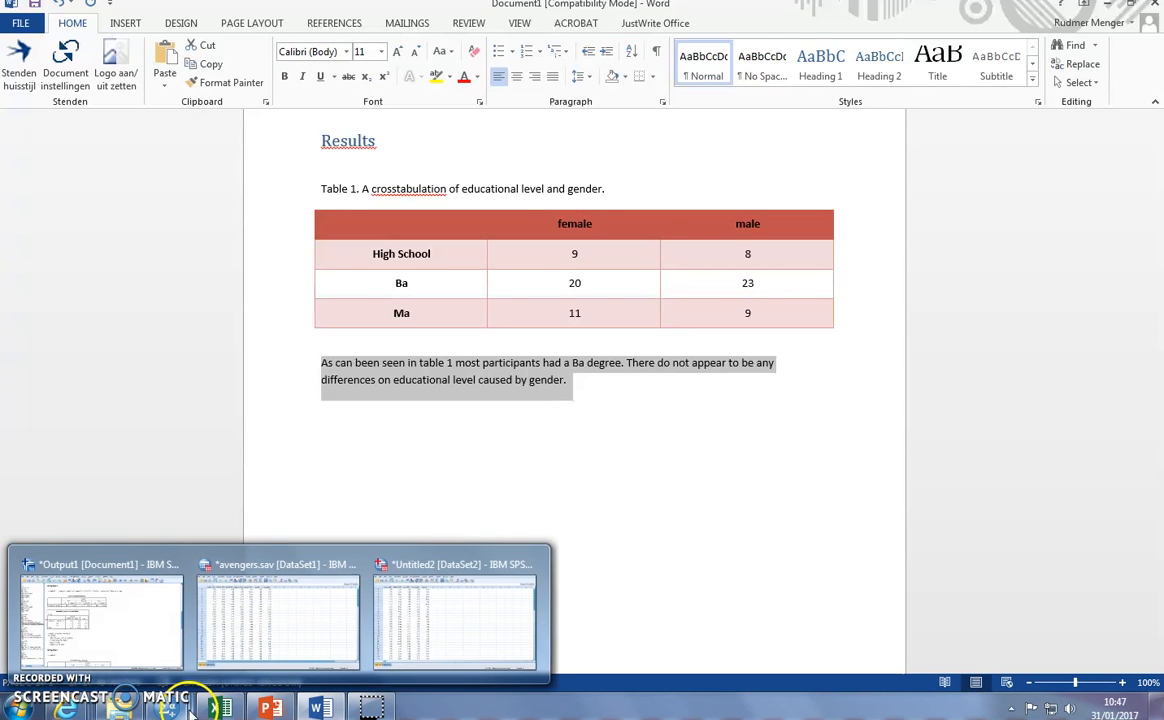
{"action": "left_click", "coordinate": [176, 645]}
{"action": "scroll", "coordinate": [577, 442], "scroll_direction": "down", "scroll_amount": 15}
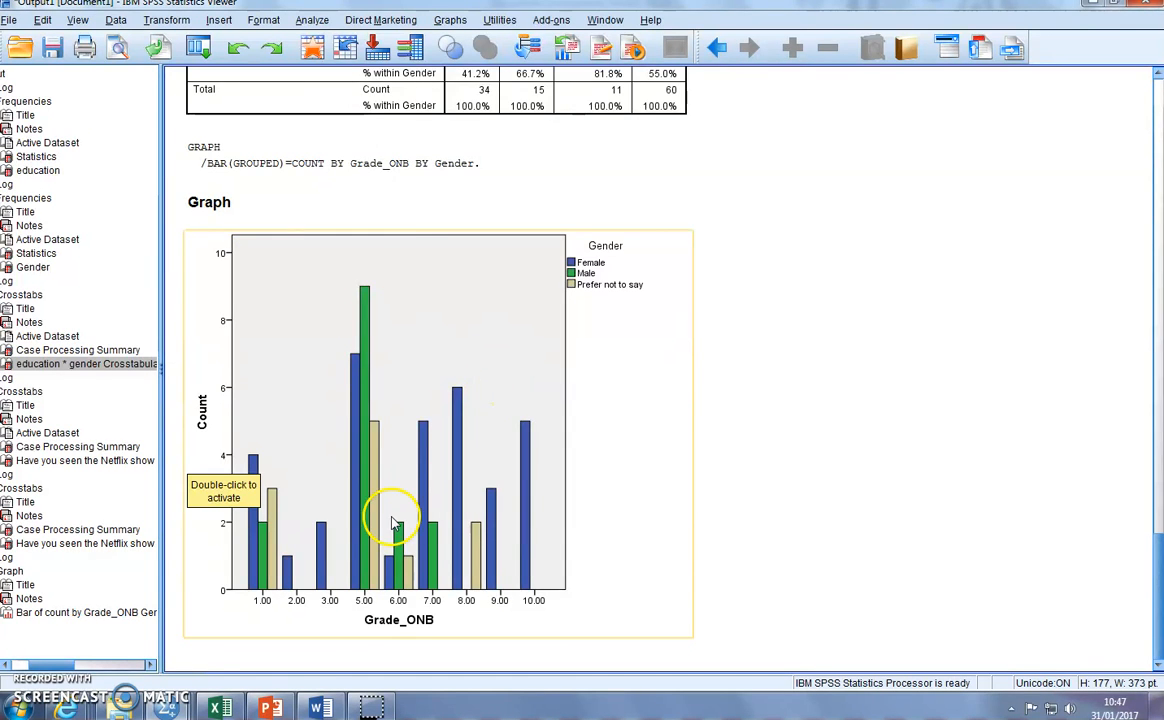
- Examine the crosstabulation of having seen the Netflix show by Gender and the grouped Grade_ONB bar chart below it
{"action": "scroll", "coordinate": [468, 502], "scroll_direction": "up", "scroll_amount": 5}
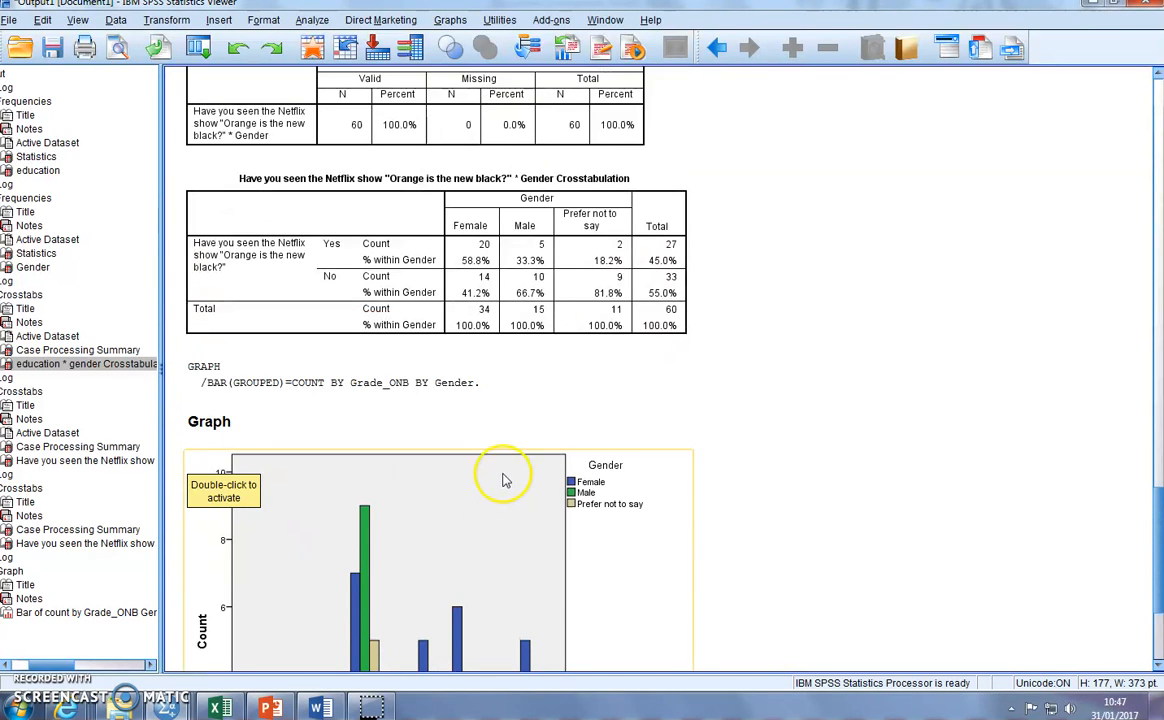
{"action": "left_click", "coordinate": [565, 297]}
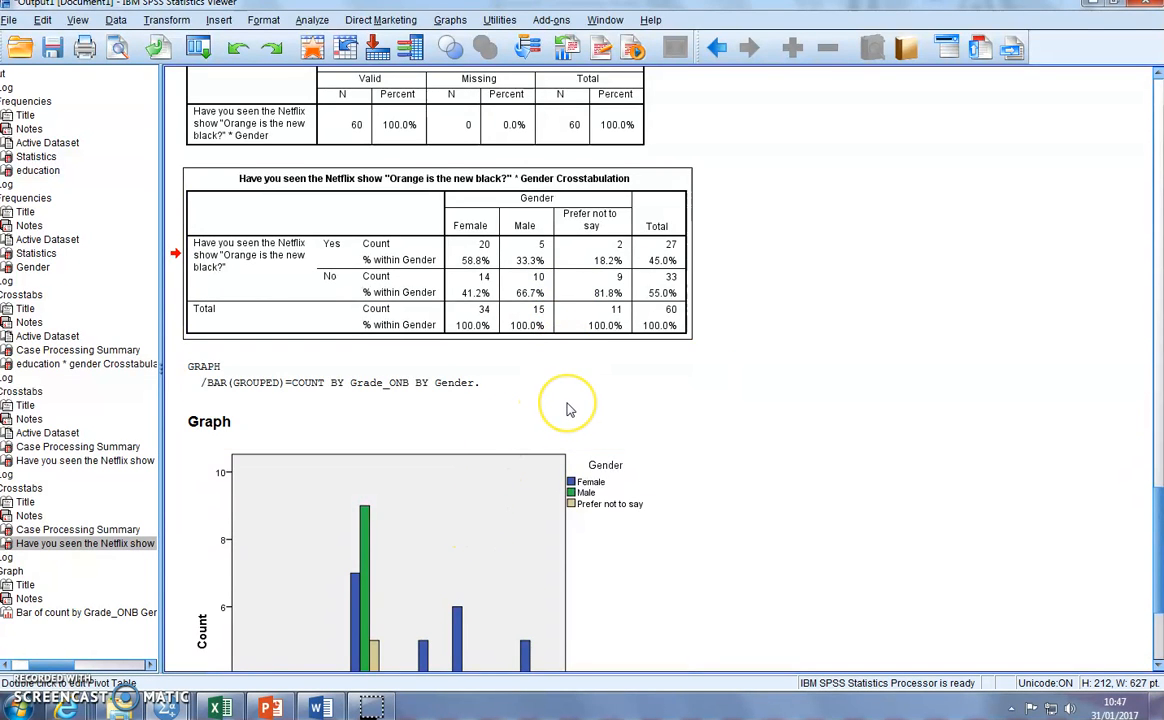
{"action": "scroll", "coordinate": [570, 405], "scroll_direction": "down", "scroll_amount": 3}
{"action": "scroll", "coordinate": [568, 410], "scroll_direction": "down", "scroll_amount": 2}
{"action": "scroll", "coordinate": [568, 410], "scroll_direction": "up", "scroll_amount": 5}
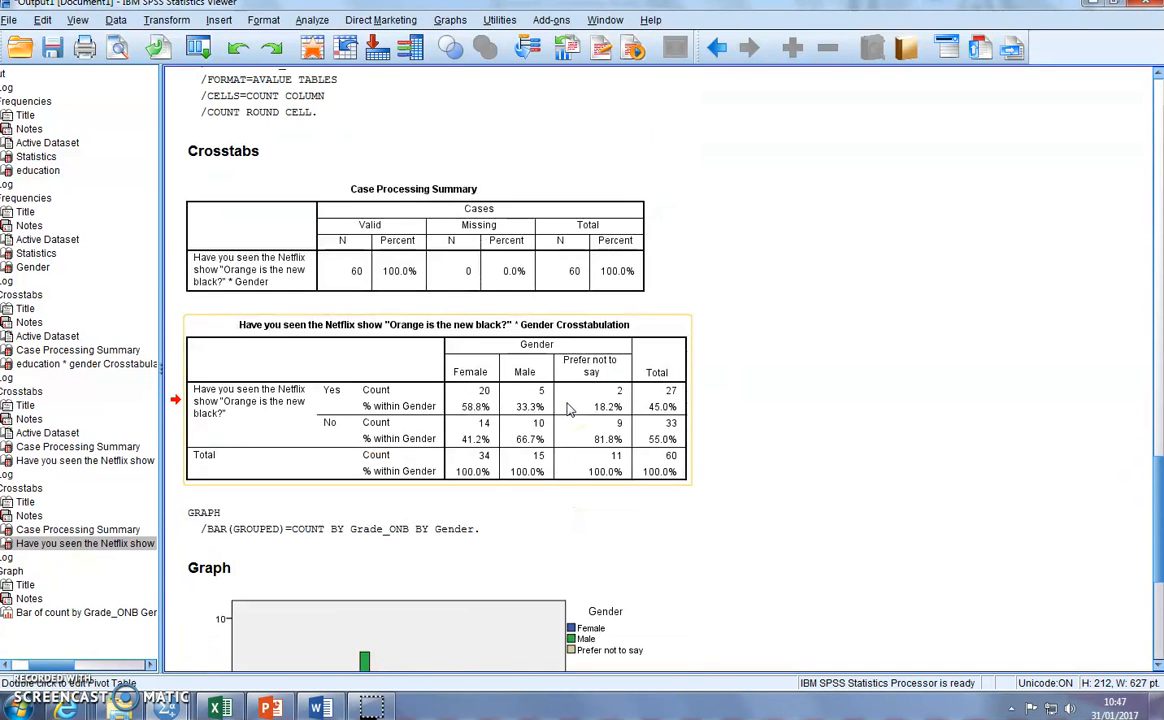
{"action": "scroll", "coordinate": [515, 415], "scroll_direction": "down", "scroll_amount": 5}
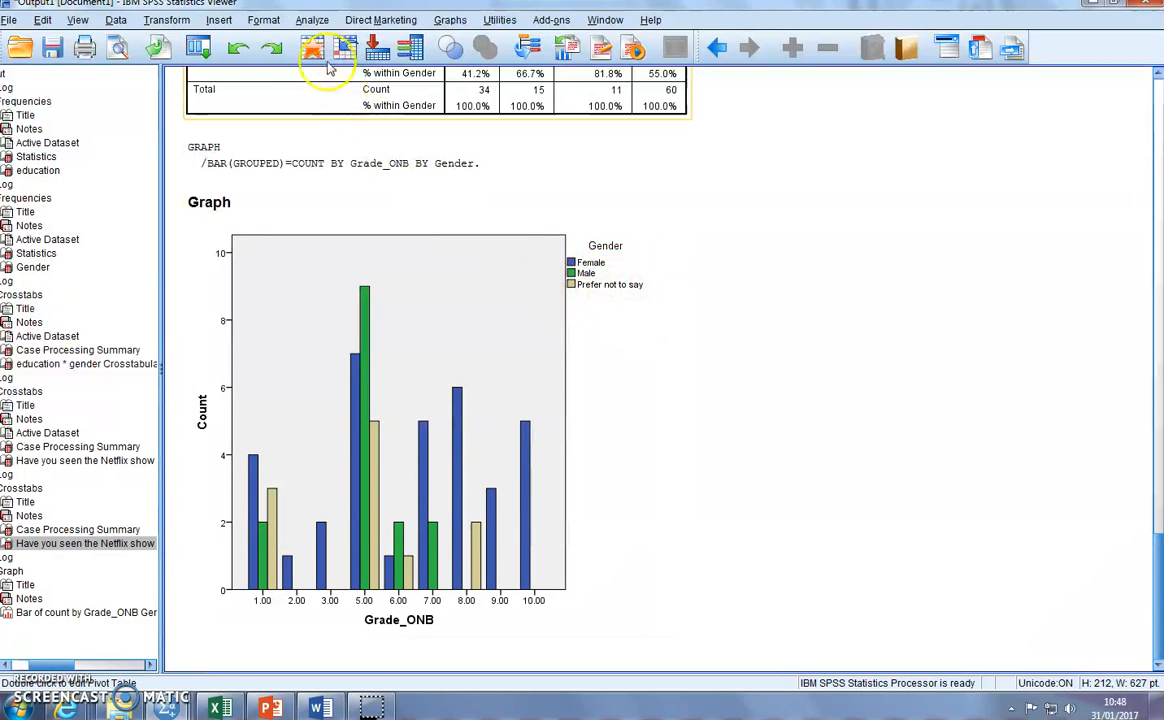
- Run a Compare Means analysis with Grade_ONB as the dependent variable and Gender as the independent variable
{"action": "left_click", "coordinate": [312, 20]}
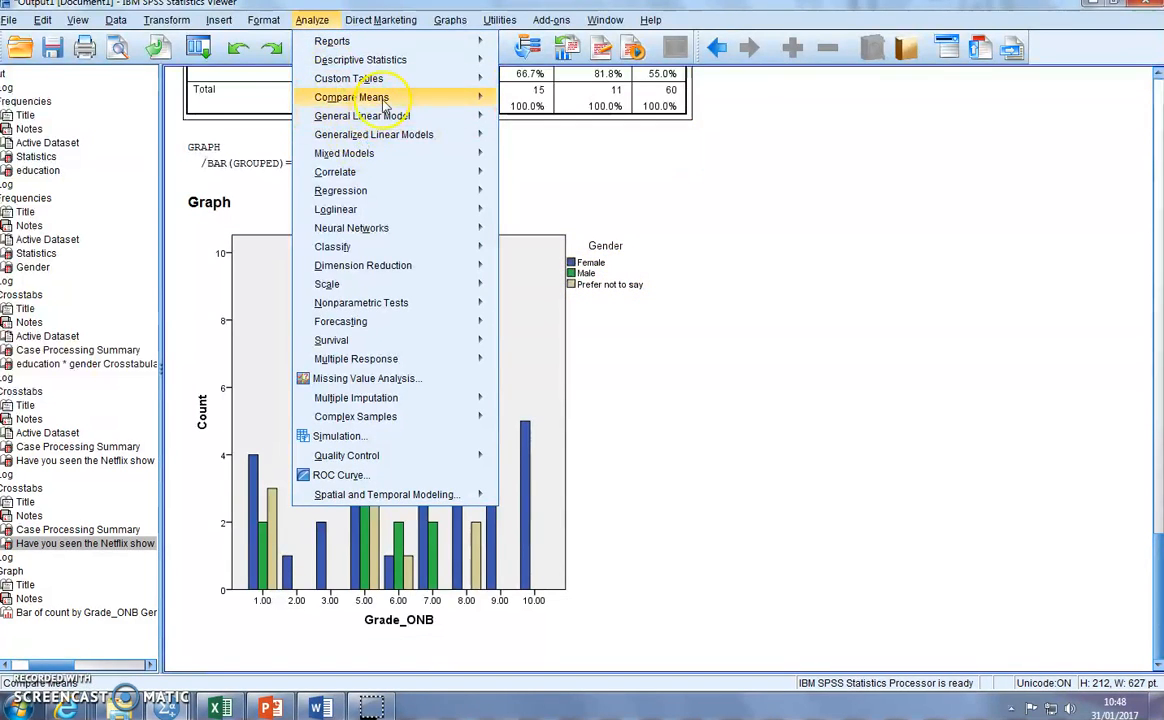
{"action": "mouse_move", "coordinate": [384, 104]}
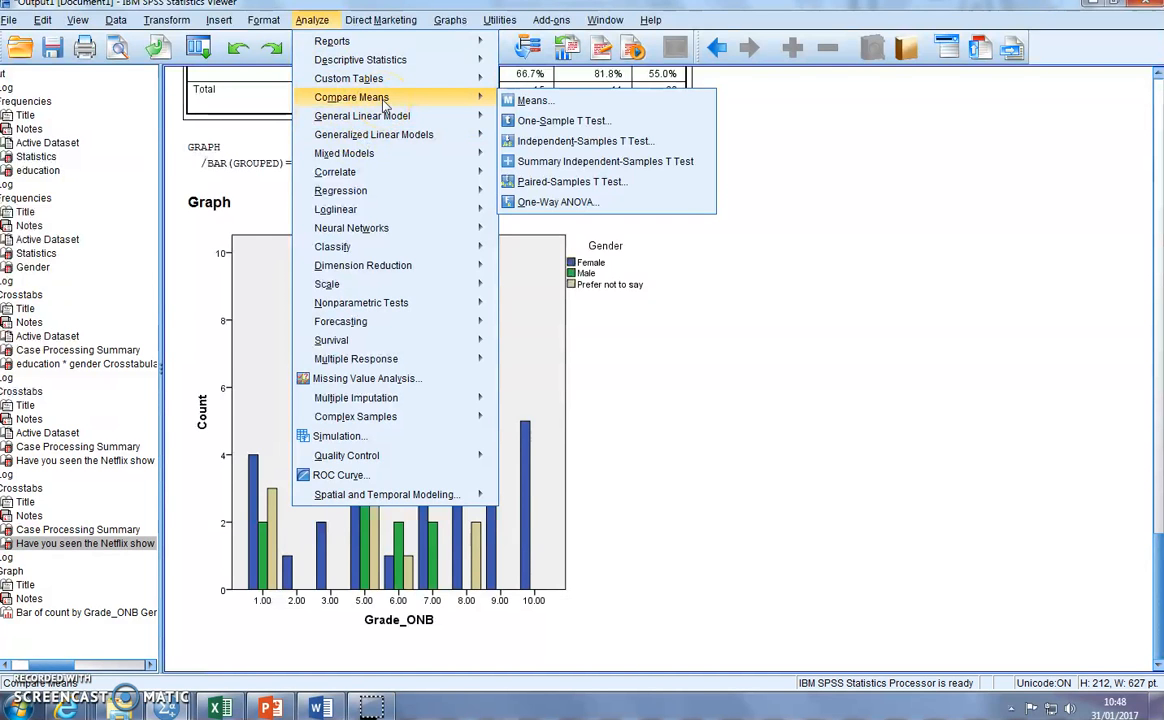
{"action": "left_click", "coordinate": [565, 107]}
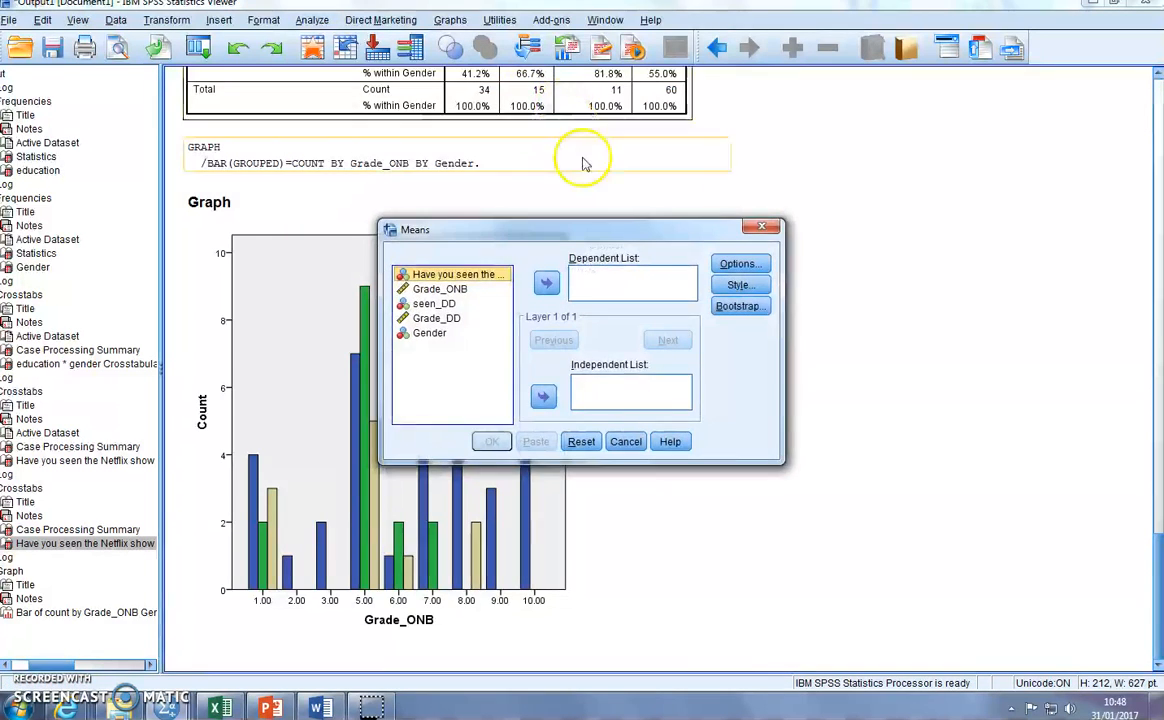
{"action": "left_click", "coordinate": [438, 289]}
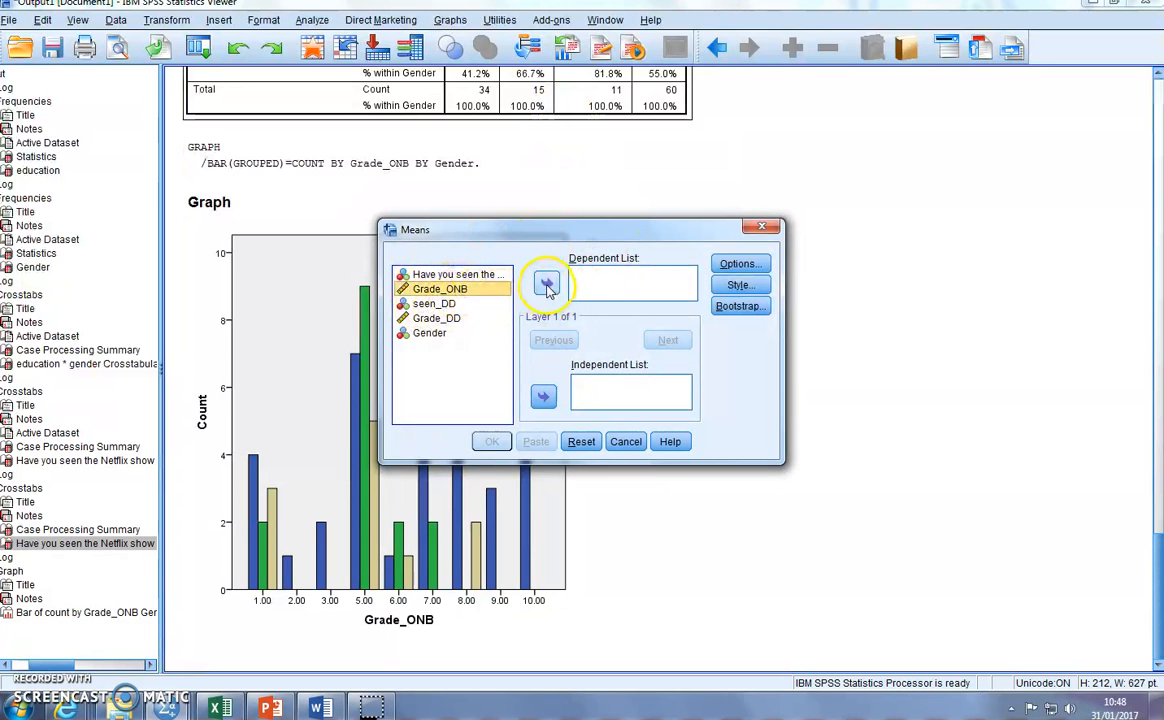
{"action": "left_click", "coordinate": [547, 285]}
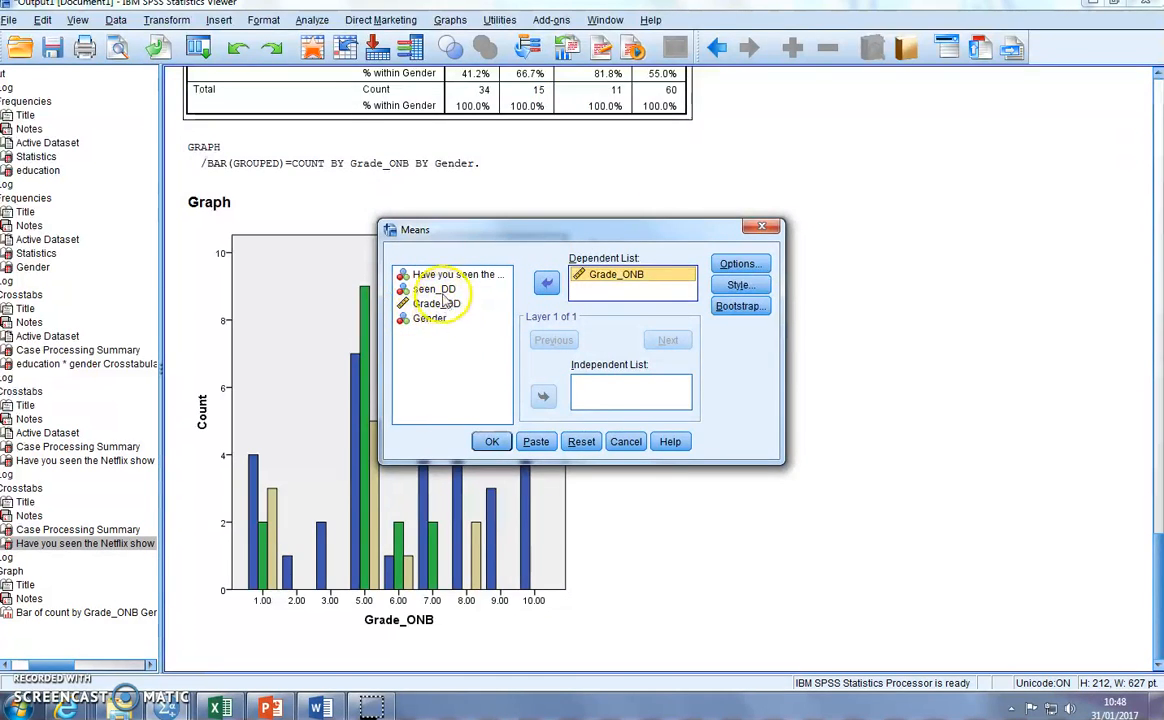
{"action": "left_click", "coordinate": [418, 321]}
{"action": "left_click", "coordinate": [543, 398]}
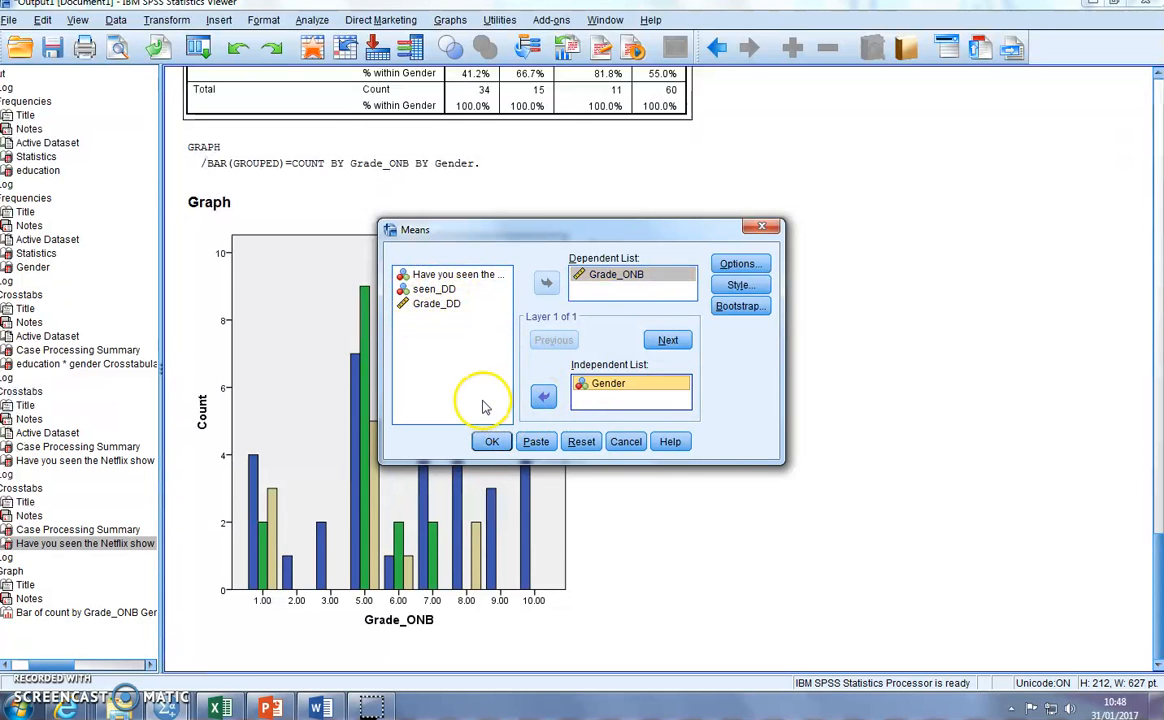
{"action": "left_click", "coordinate": [491, 441]}
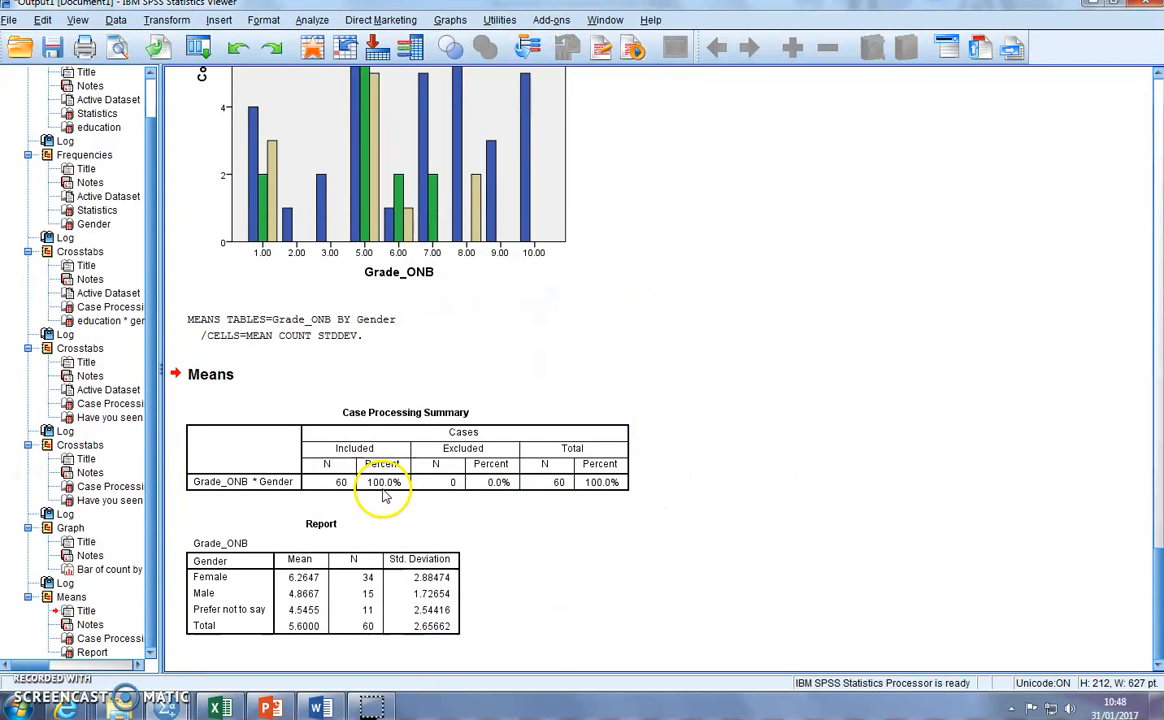
- Copy the Grade_ONB means Report table into cell A1 of a new sheet in Excel, as text without the SPSS formatting
{"action": "left_click", "coordinate": [338, 538]}
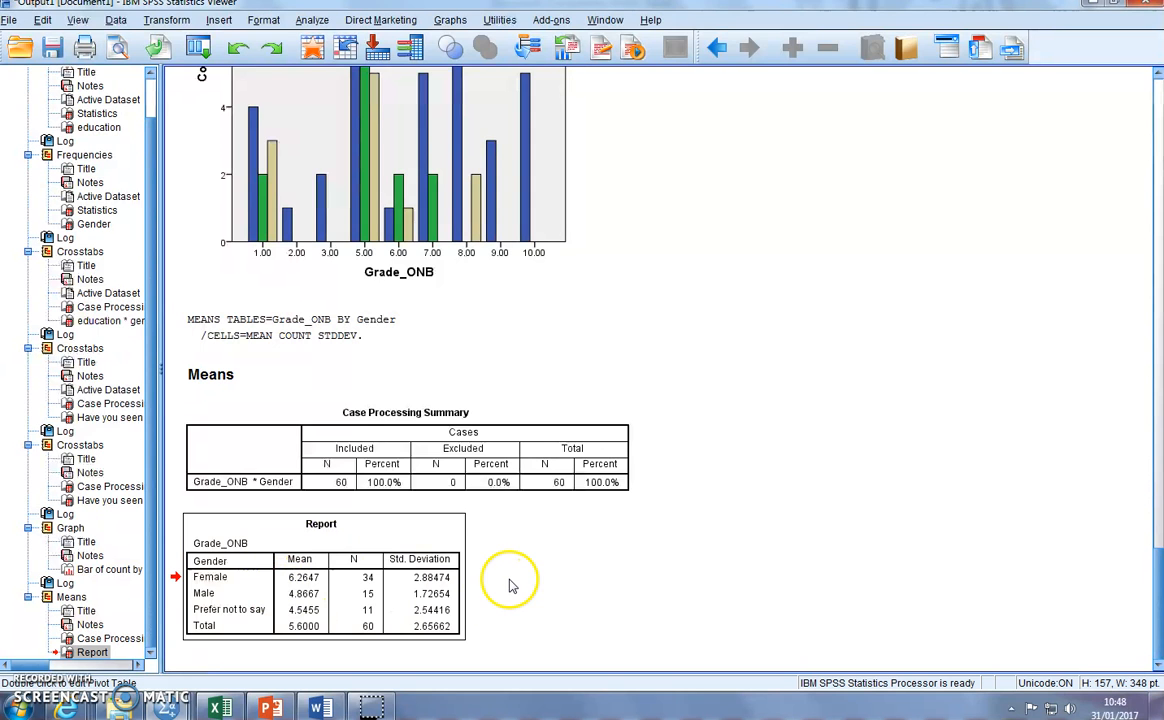
{"action": "left_click", "coordinate": [221, 708]}
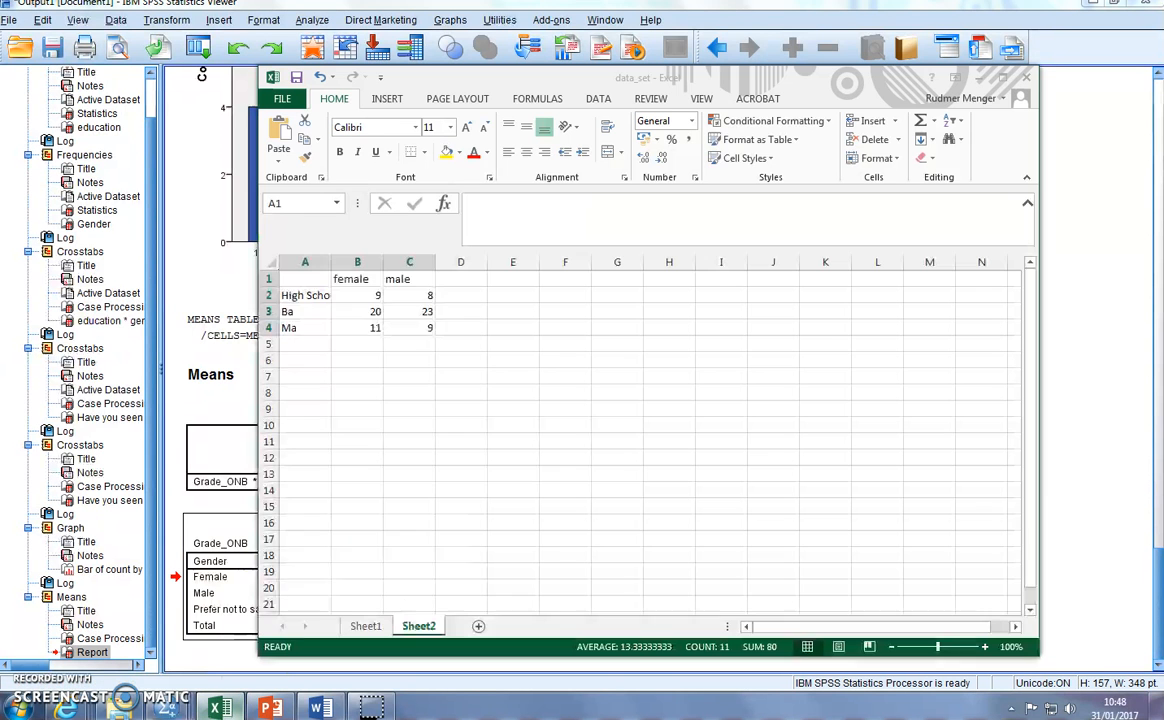
{"action": "left_click", "coordinate": [478, 626]}
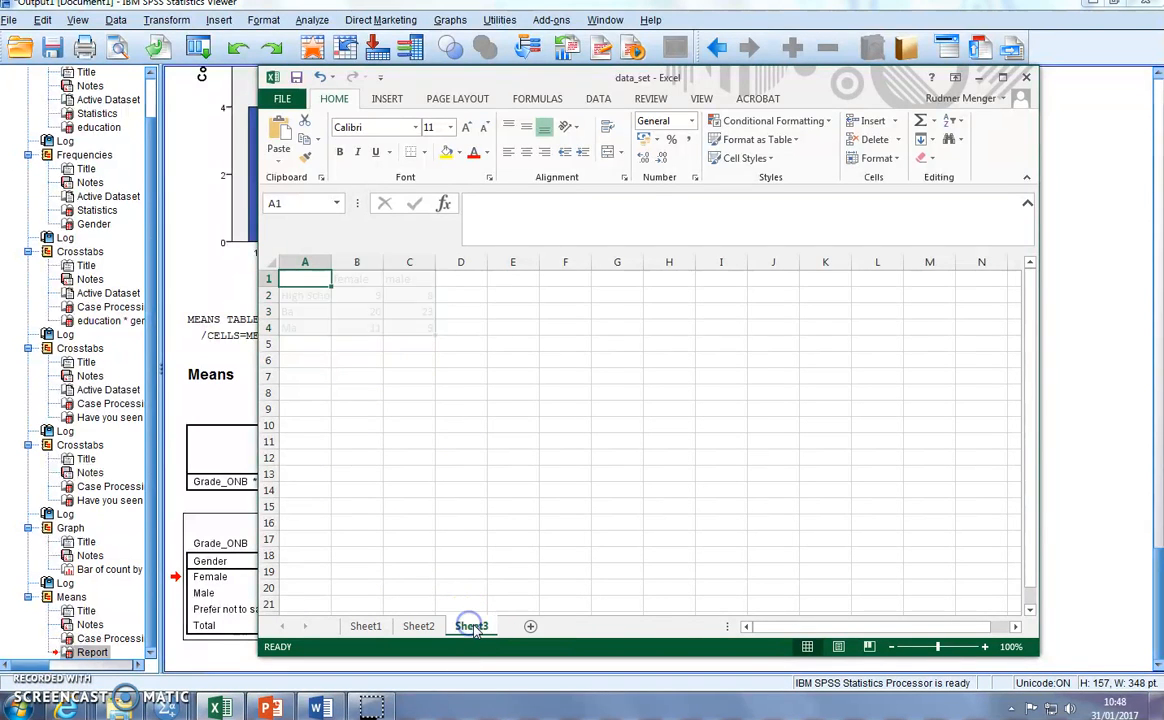
{"action": "key", "text": "ctrl+v"}
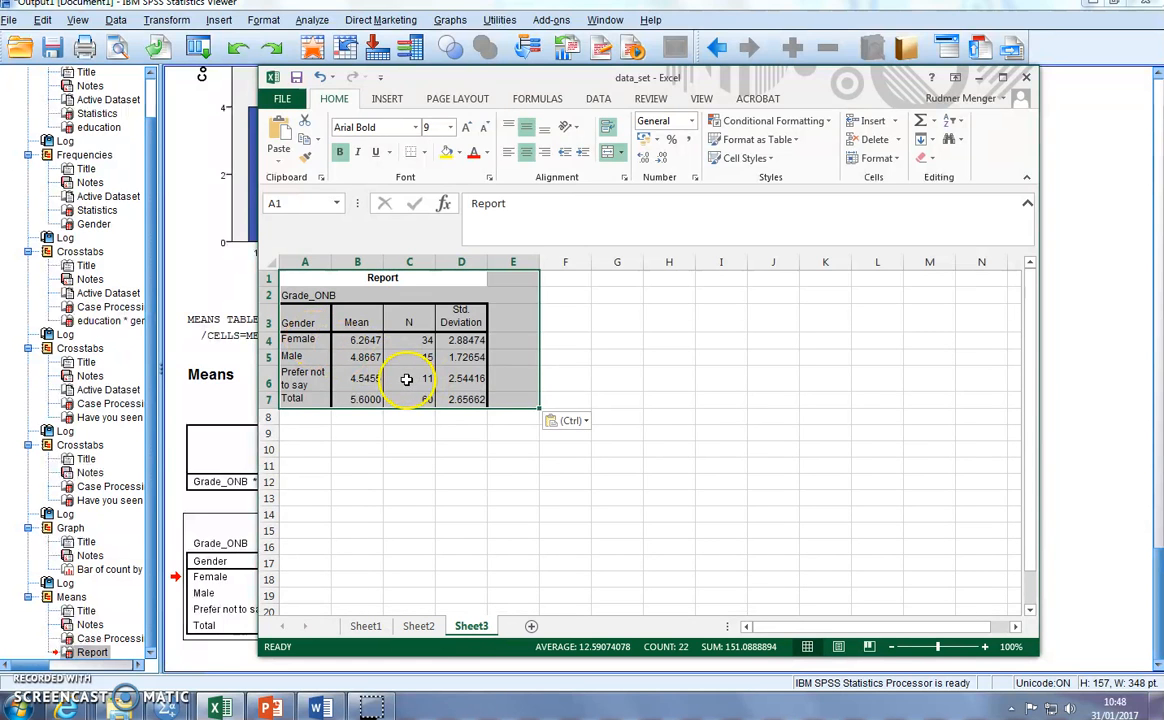
{"action": "key", "text": "ctrl+z"}
{"action": "right_click", "coordinate": [304, 279]}
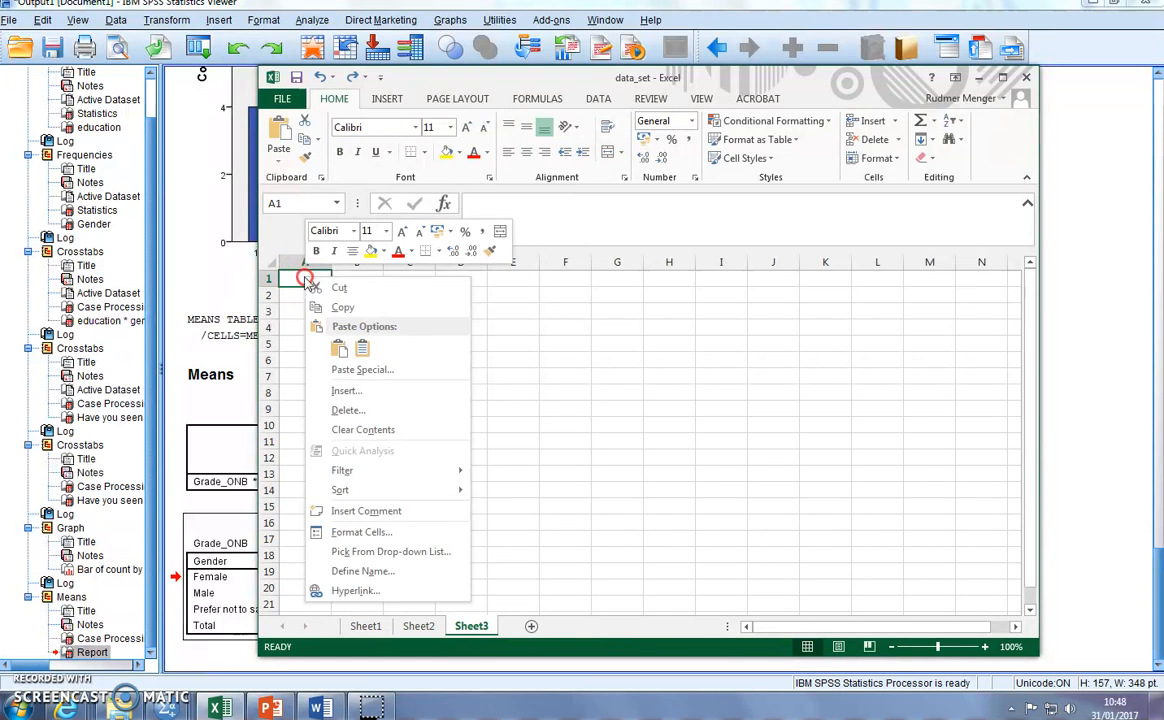
{"action": "left_click", "coordinate": [359, 347]}
{"action": "left_click", "coordinate": [565, 343]}
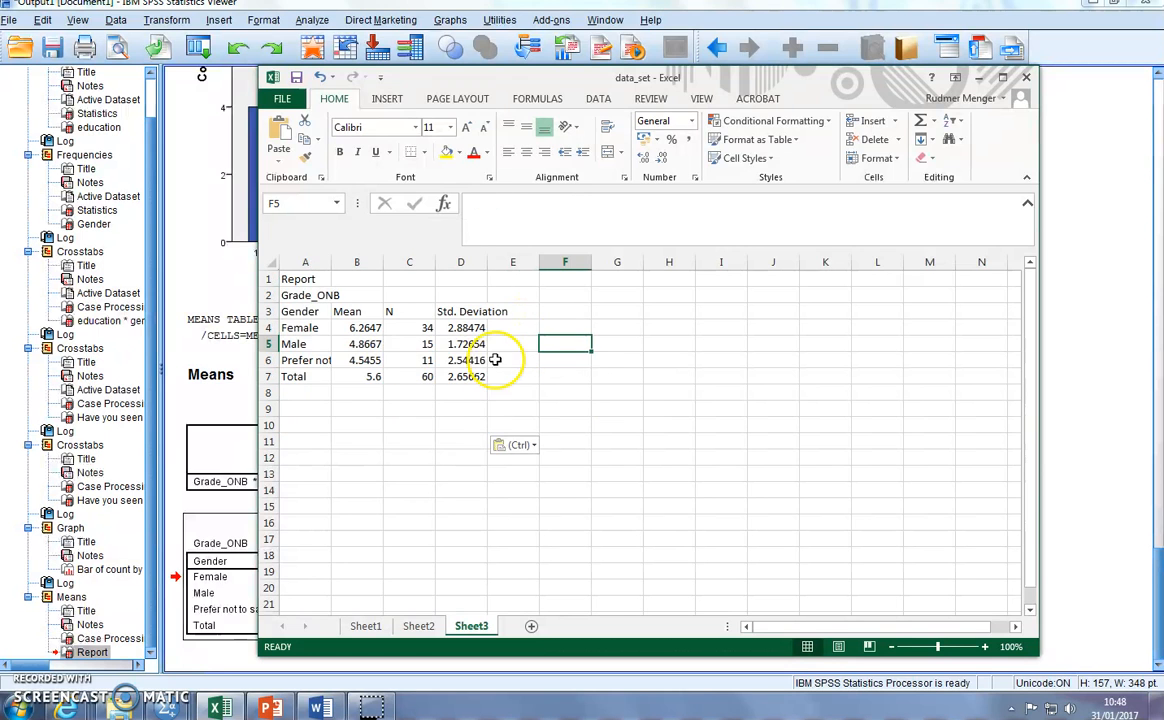
- Delete the two heading rows containing "Report" and "Grade_ONB" above the pasted table
{"action": "left_click_drag", "start_coordinate": [268, 279], "coordinate": [268, 295]}
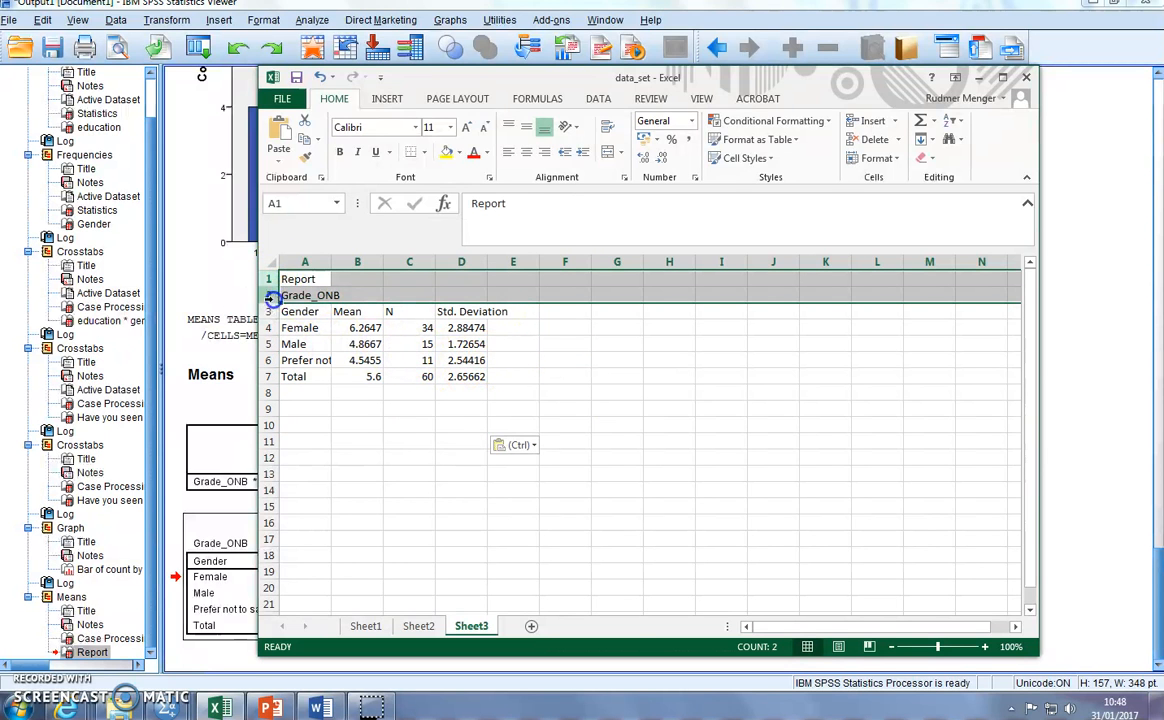
{"action": "right_click", "coordinate": [272, 296]}
{"action": "left_click", "coordinate": [313, 428]}
- Delete the N column and clear the Total row, keeping only the means and standard deviations per gender
{"action": "left_click", "coordinate": [408, 262]}
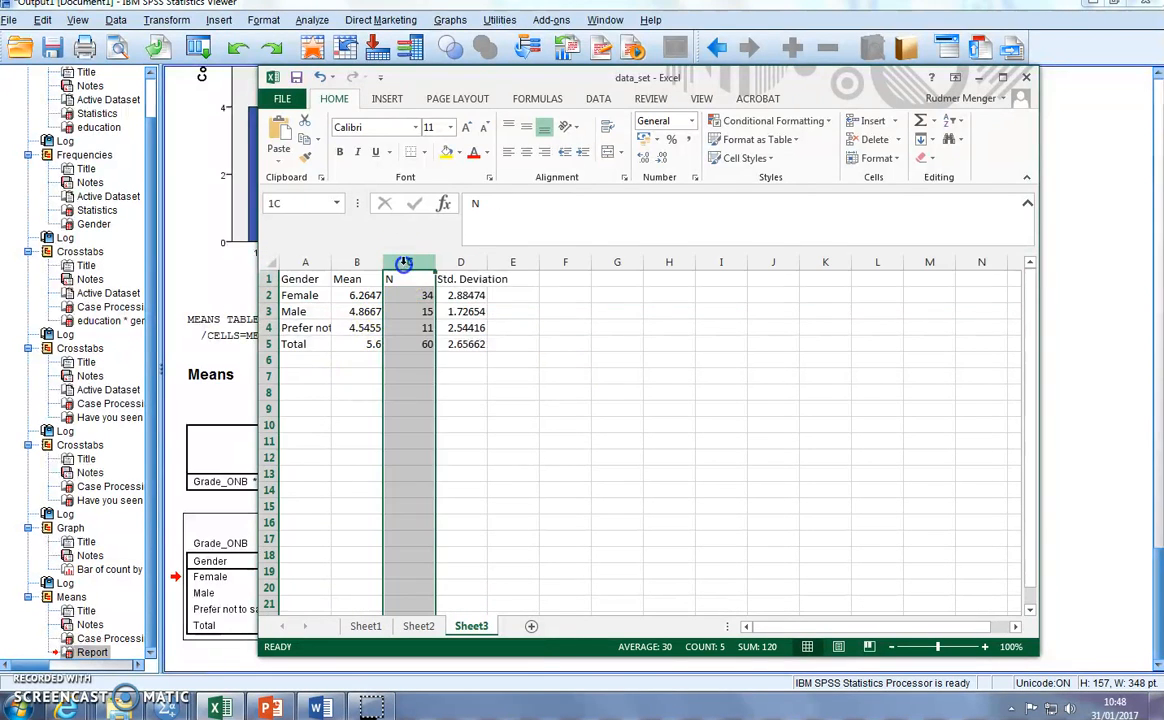
{"action": "right_click", "coordinate": [408, 264]}
{"action": "left_click", "coordinate": [443, 397]}
{"action": "left_click", "coordinate": [532, 392]}
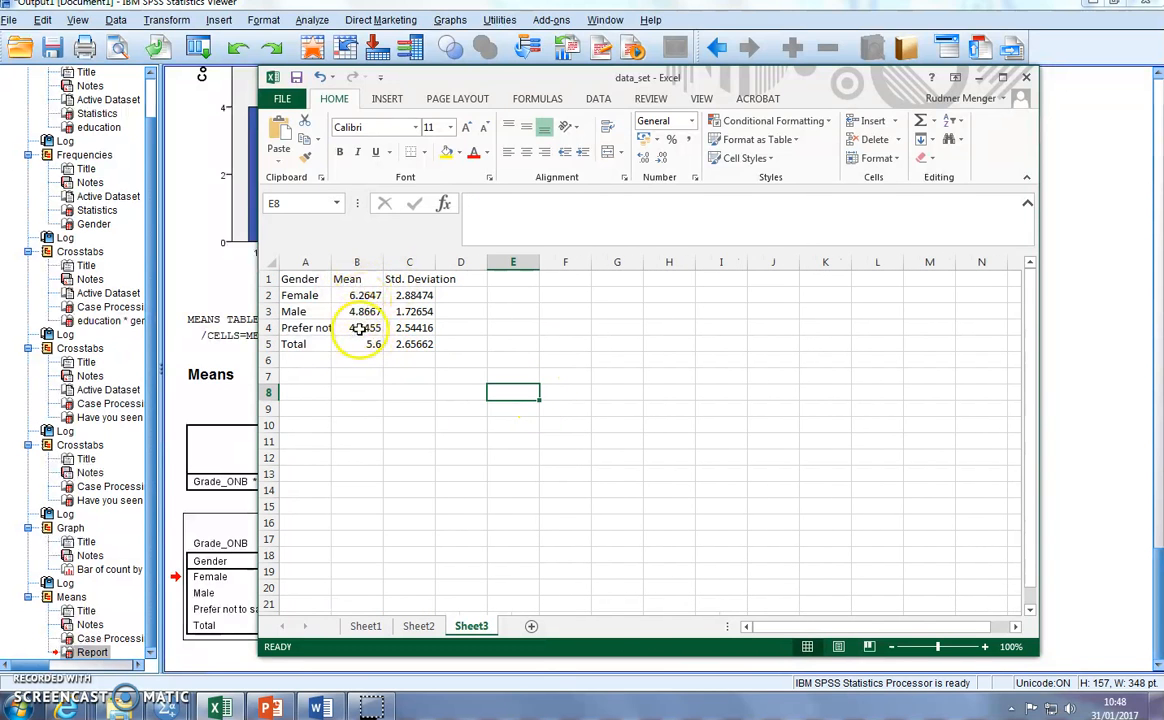
{"action": "left_click", "coordinate": [268, 344]}
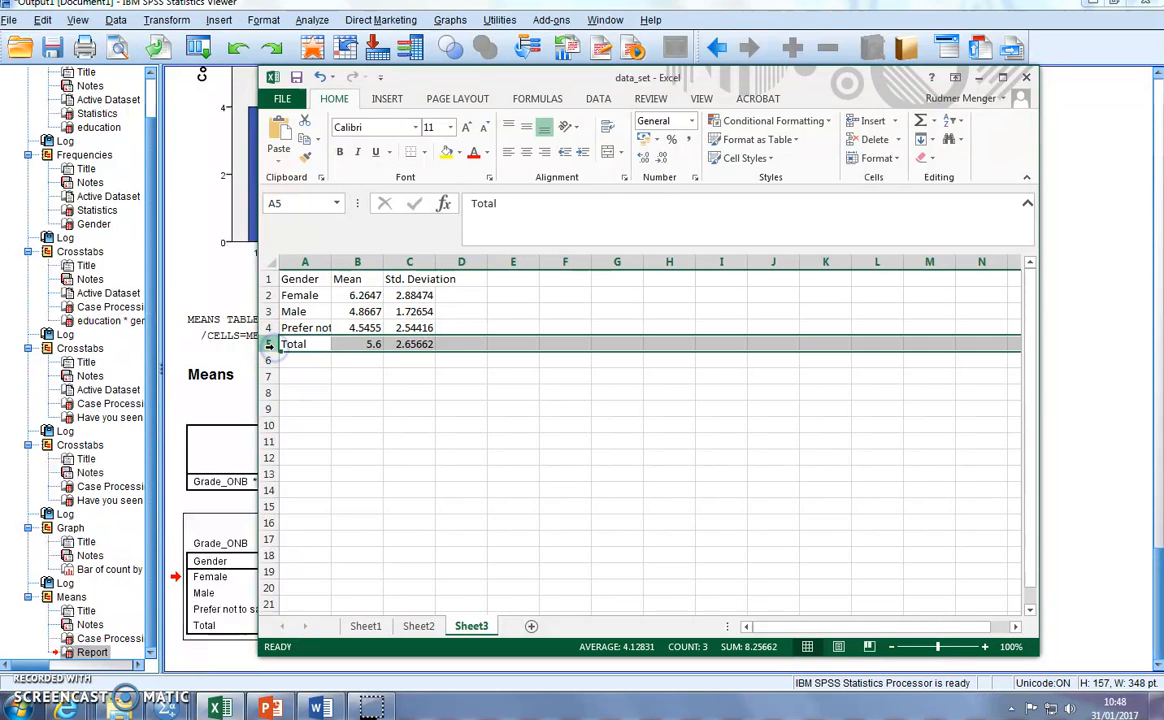
{"action": "key", "text": "Delete"}
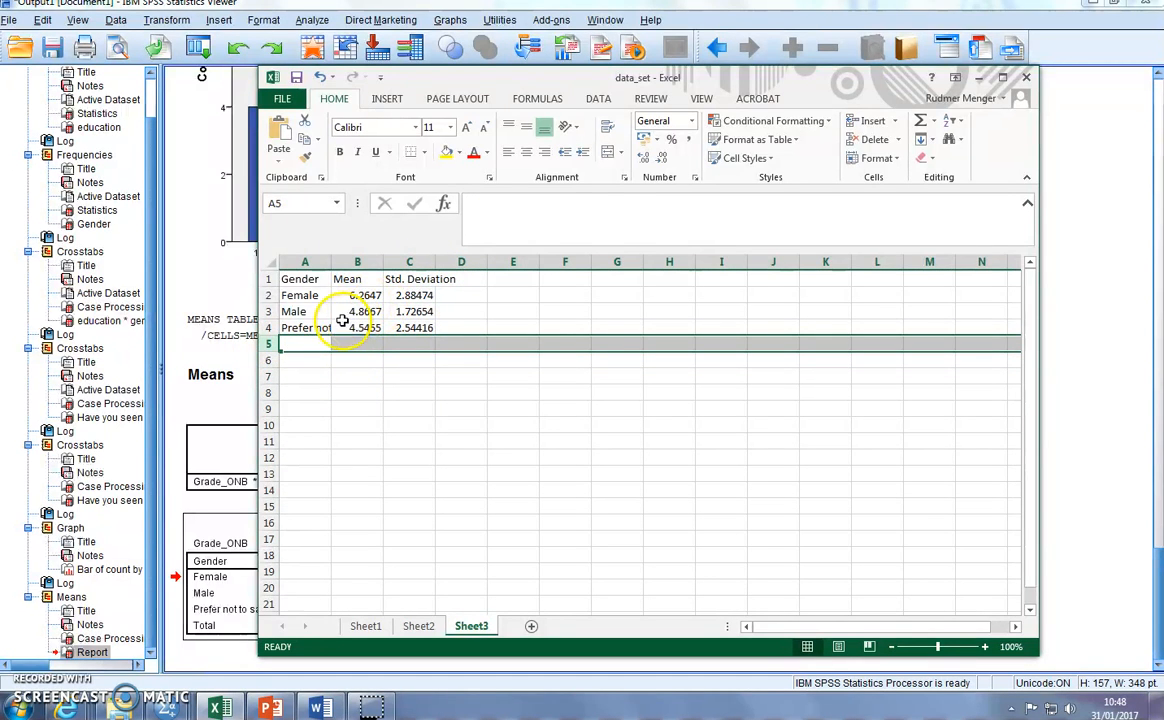
- Insert a 2-D clustered column chart of the mean values in B2:B4 and place it below the data
{"action": "left_click_drag", "start_coordinate": [361, 294], "coordinate": [358, 333]}
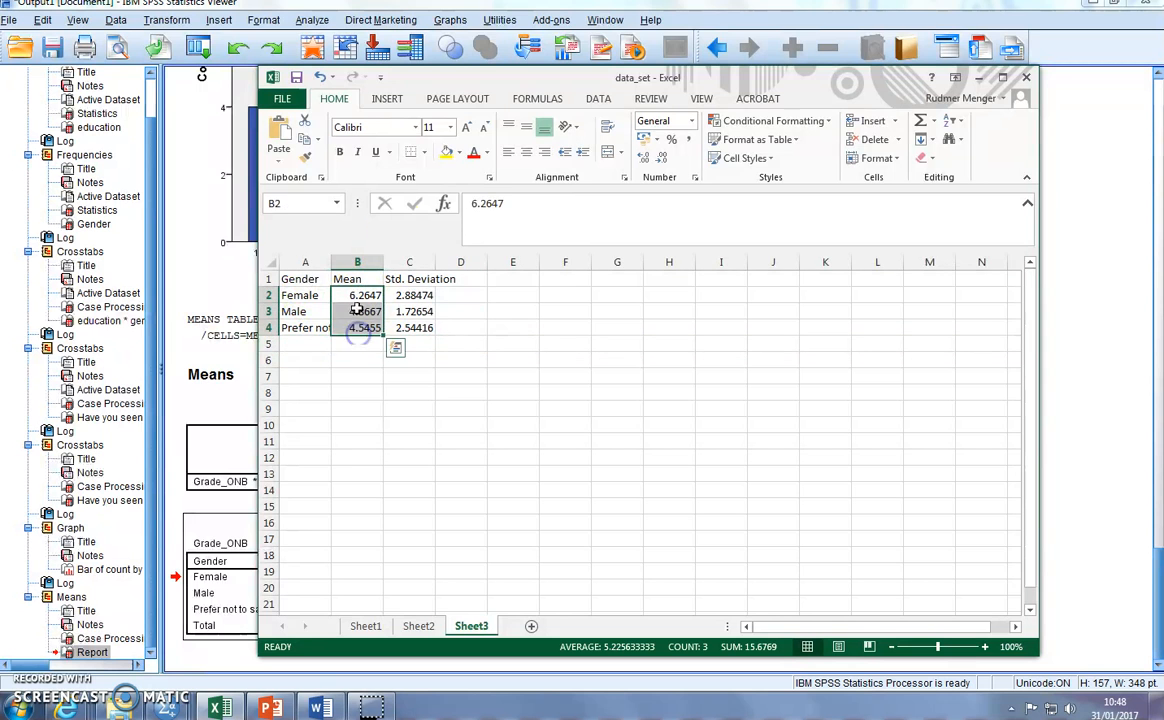
{"action": "left_click", "coordinate": [395, 100]}
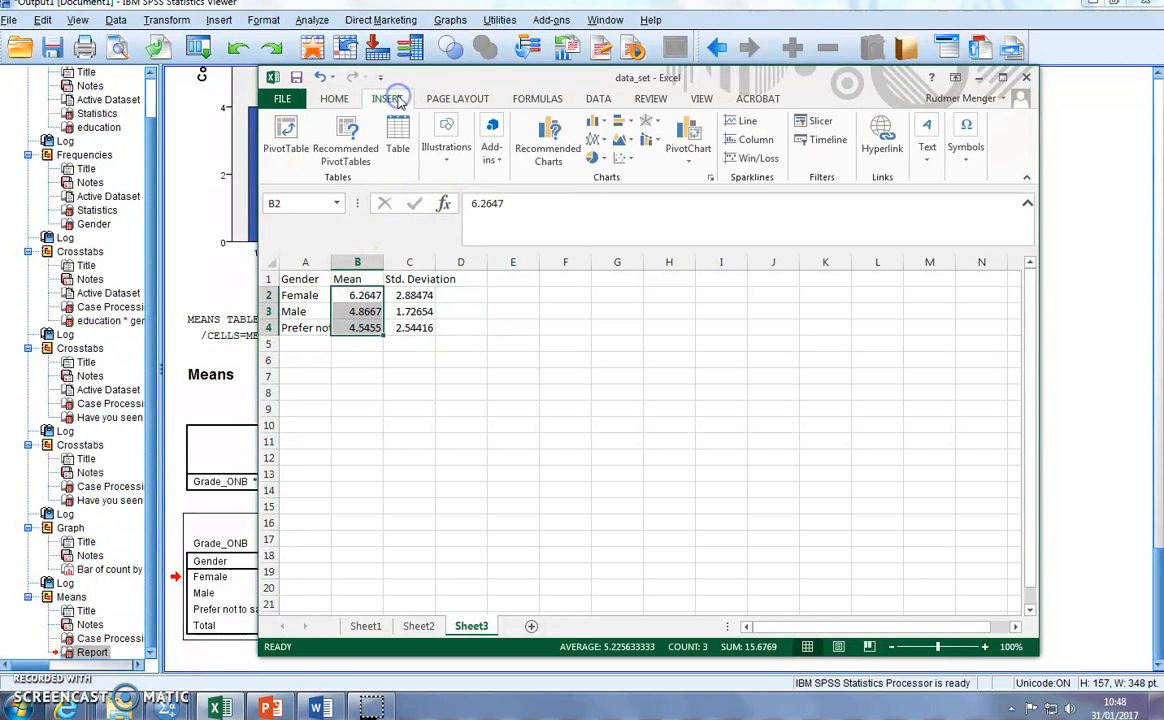
{"action": "left_click", "coordinate": [597, 122]}
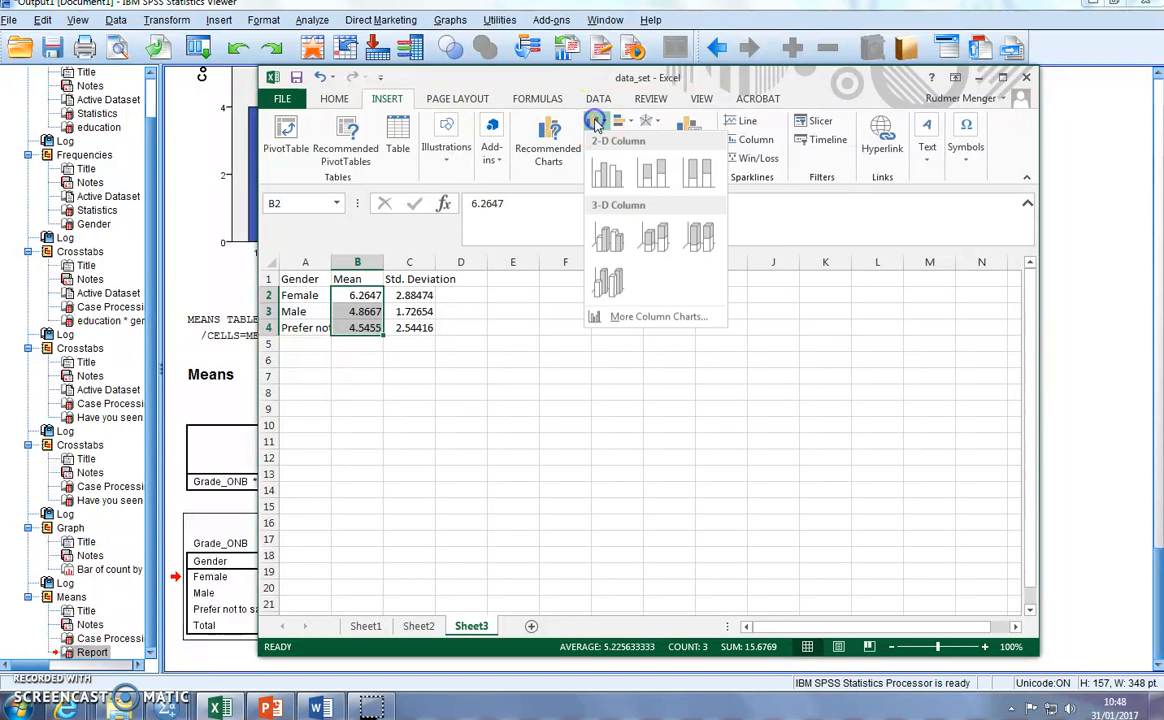
{"action": "left_click", "coordinate": [612, 178]}
{"action": "left_click_drag", "start_coordinate": [810, 353], "coordinate": [866, 363]}
- Add the gender names in A2:A4 to the column chart as its category labels
{"action": "left_click_drag", "start_coordinate": [295, 295], "coordinate": [315, 330]}
{"action": "key", "text": "ctrl+c"}
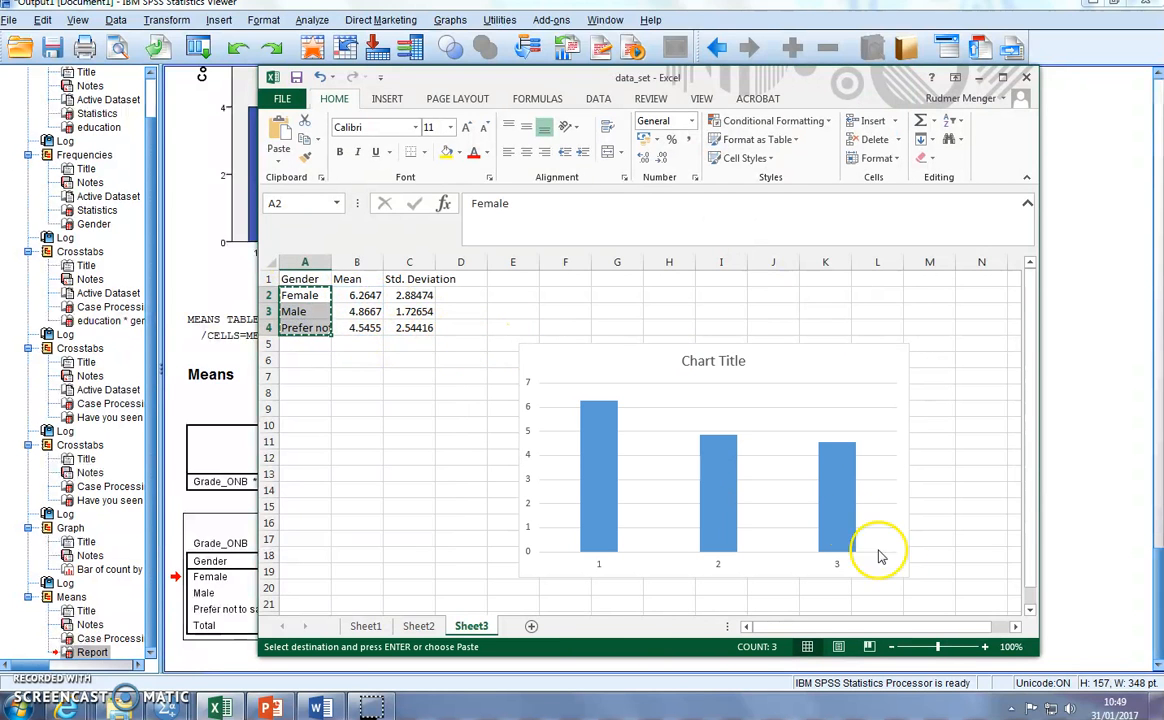
{"action": "left_click", "coordinate": [836, 518]}
{"action": "key", "text": "ctrl+v"}
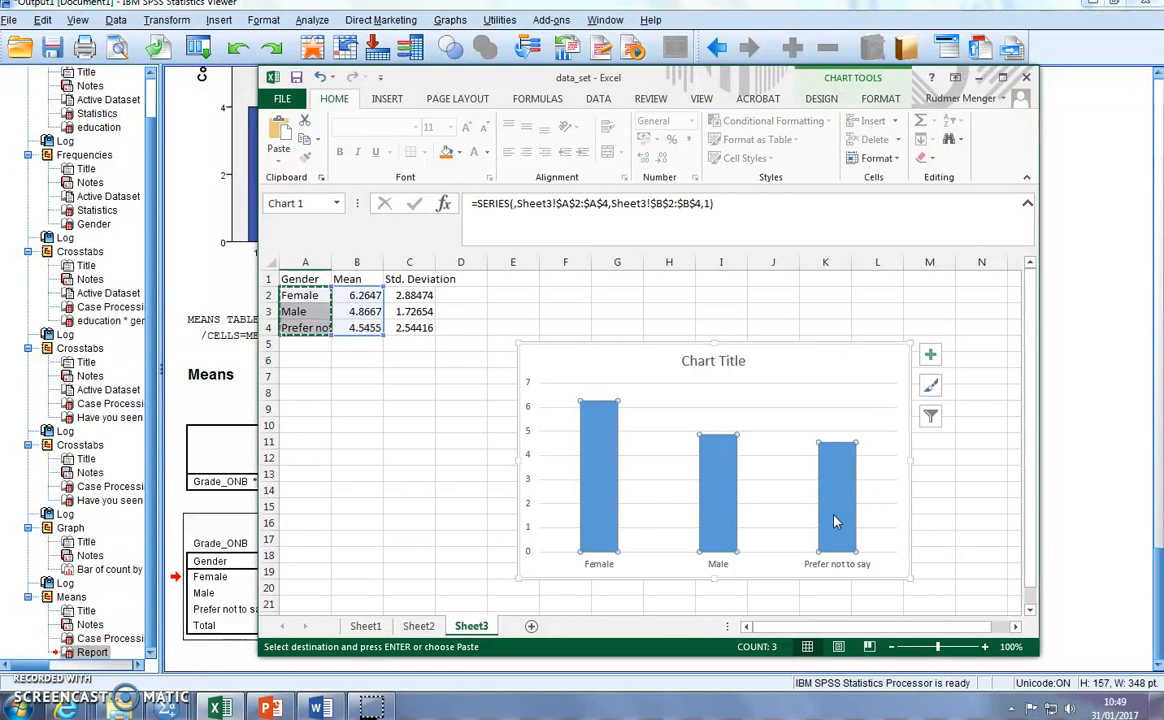
{"action": "left_click", "coordinate": [962, 505]}
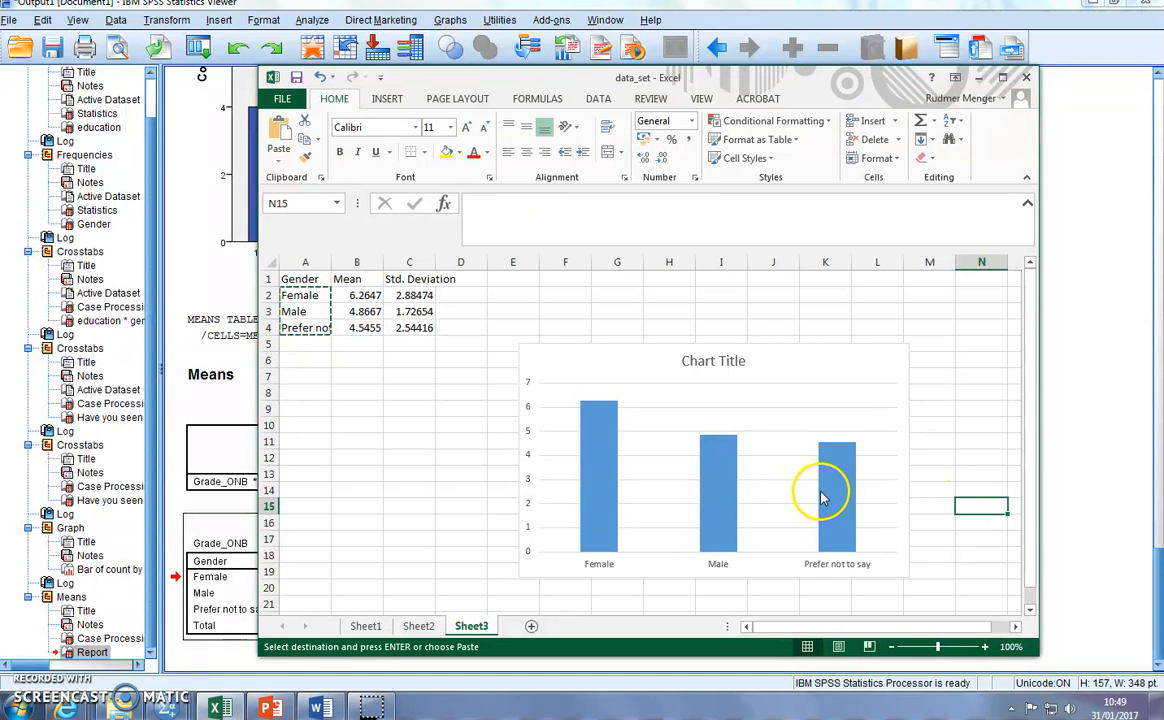
- Move the chart slightly up and change its title to "Comparison of ONB grade with gender"
{"action": "left_click_drag", "start_coordinate": [812, 360], "coordinate": [802, 341]}
{"action": "left_click", "coordinate": [802, 341]}
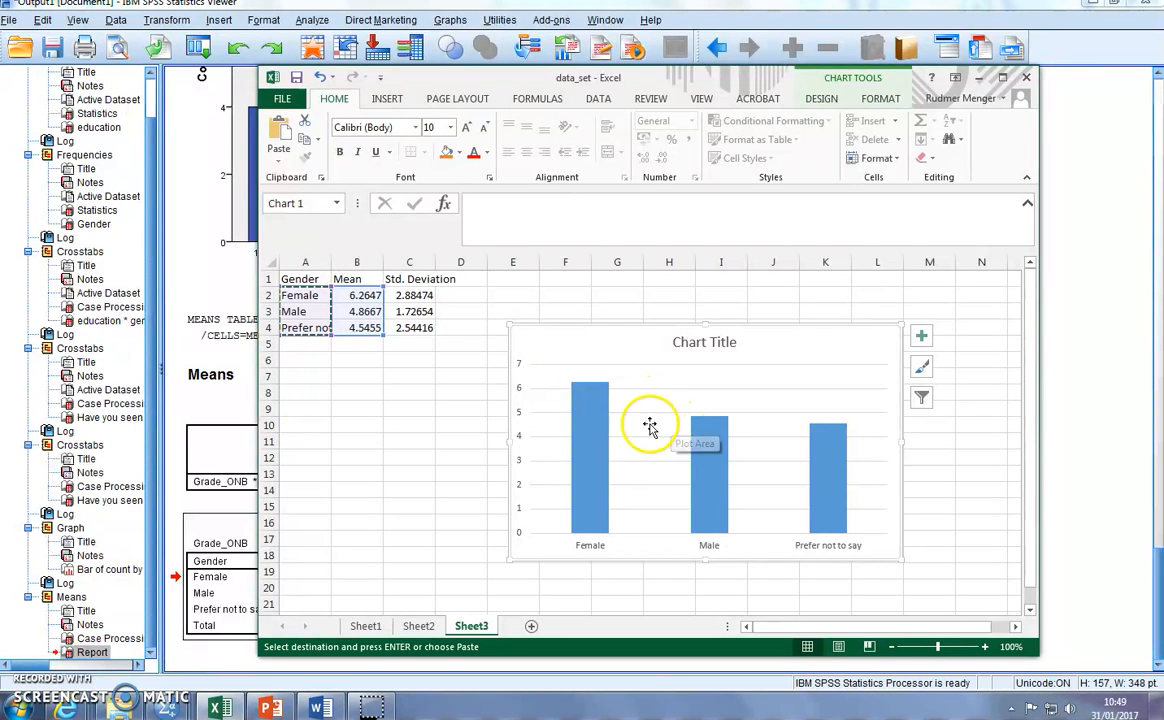
{"action": "double_click", "coordinate": [711, 347]}
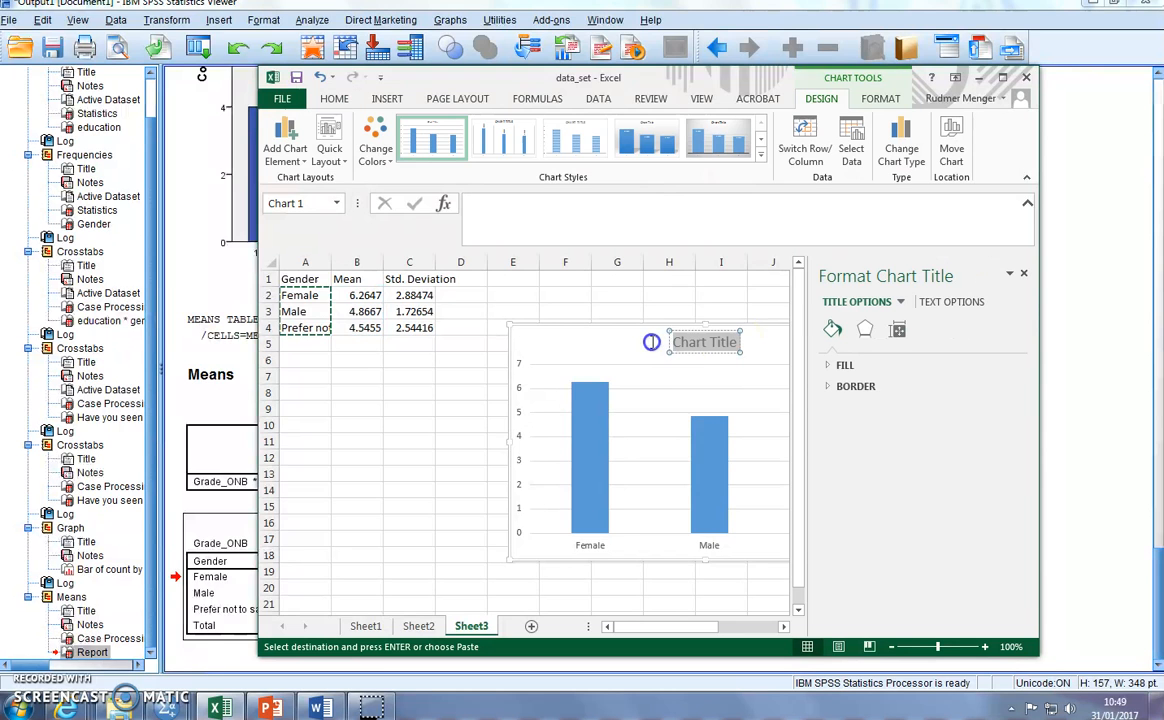
{"action": "type", "text": "Comparison of ON"}
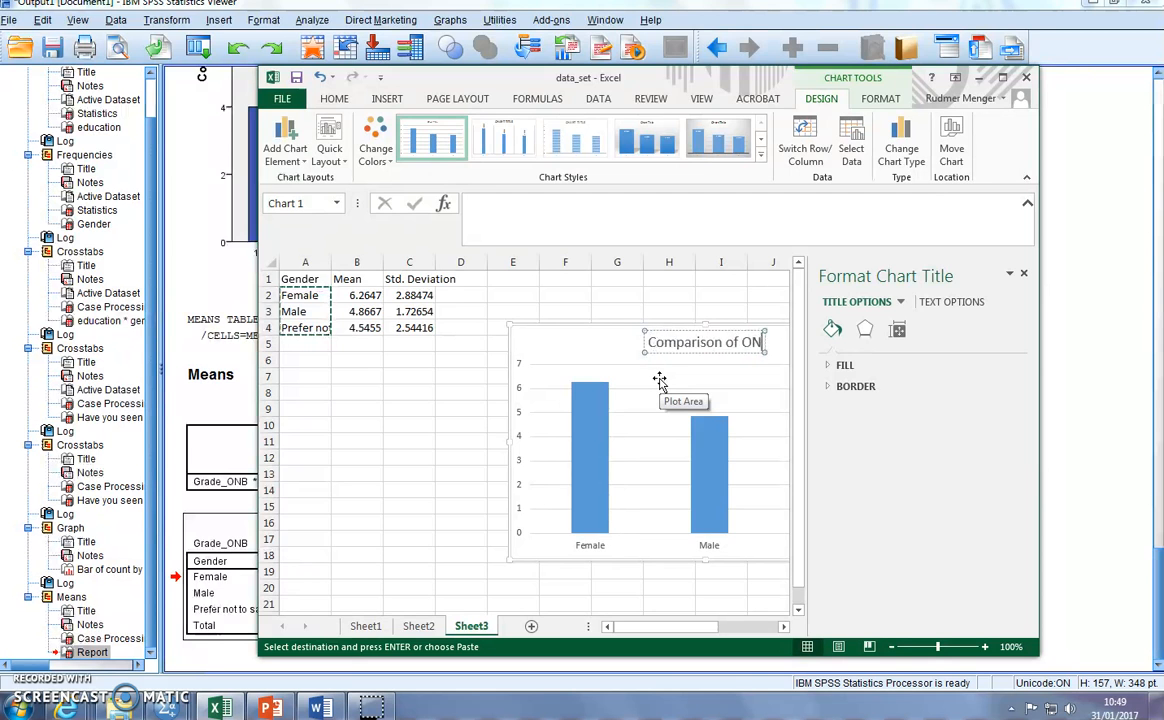
{"action": "type", "text": "B grade with gender"}
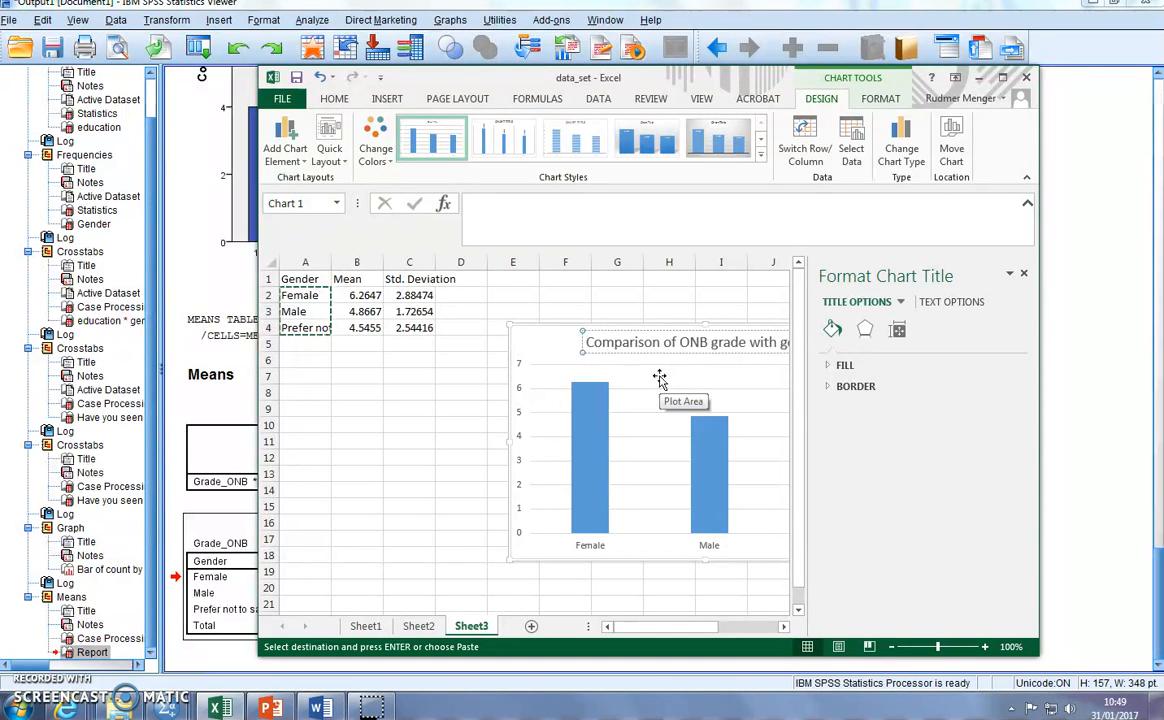
{"action": "left_click", "coordinate": [660, 309]}
- Move the ONB grade chart fully into view below the data, and copy it into the Word document under the Table 1 explanation
{"action": "left_click_drag", "start_coordinate": [558, 336], "coordinate": [455, 359]}
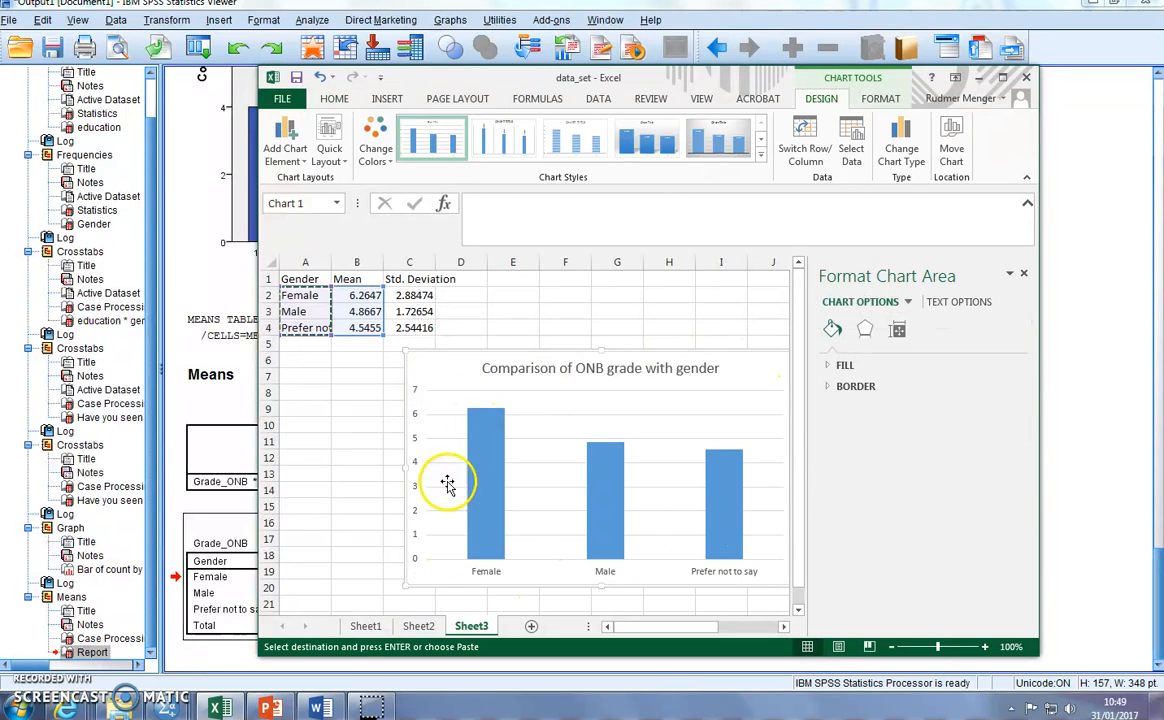
{"action": "key", "text": "ctrl+c"}
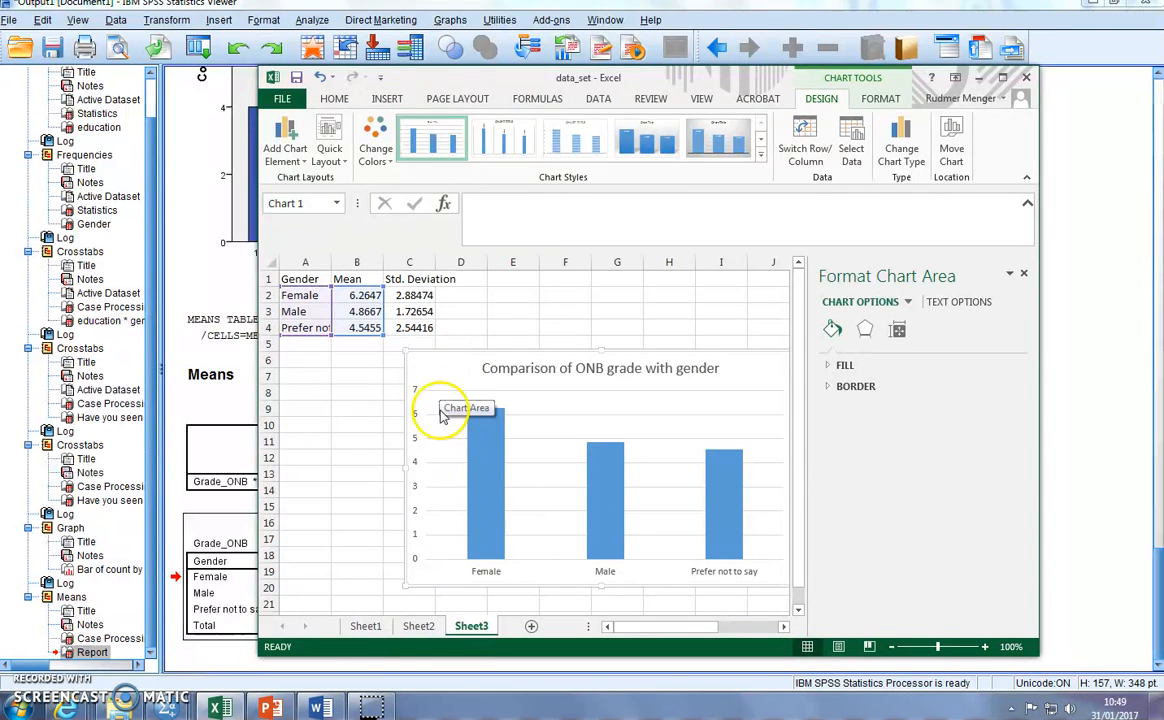
{"action": "left_click", "coordinate": [325, 706]}
{"action": "right_click", "coordinate": [382, 467]}
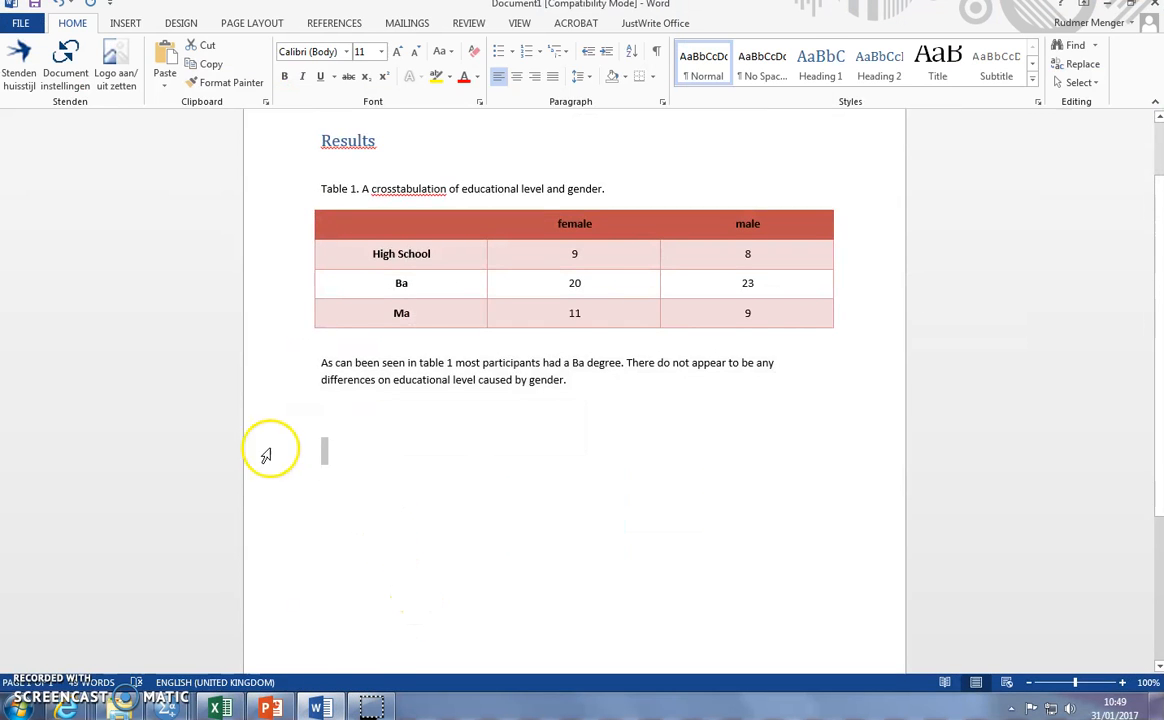
{"action": "left_click", "coordinate": [348, 427]}
{"action": "key", "text": "ctrl+v"}
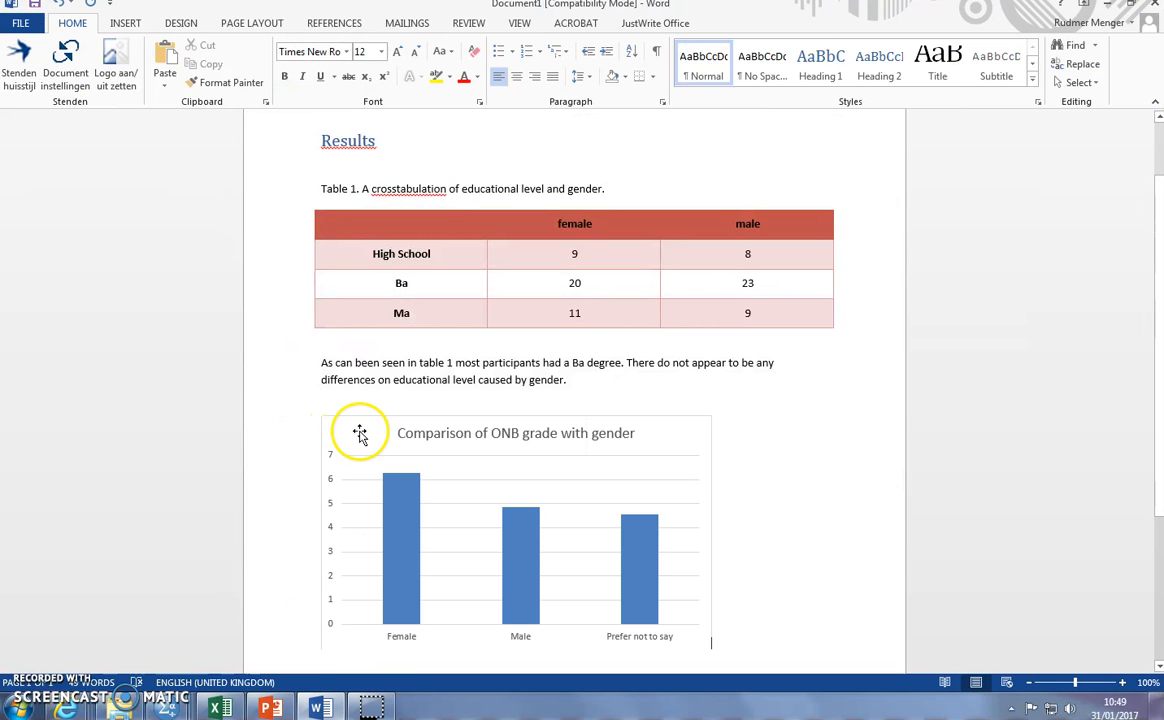
- Add the caption "Figure 1." directly above the pasted chart in the Word document
{"action": "left_click", "coordinate": [361, 410]}
{"action": "type", "text": "F"}
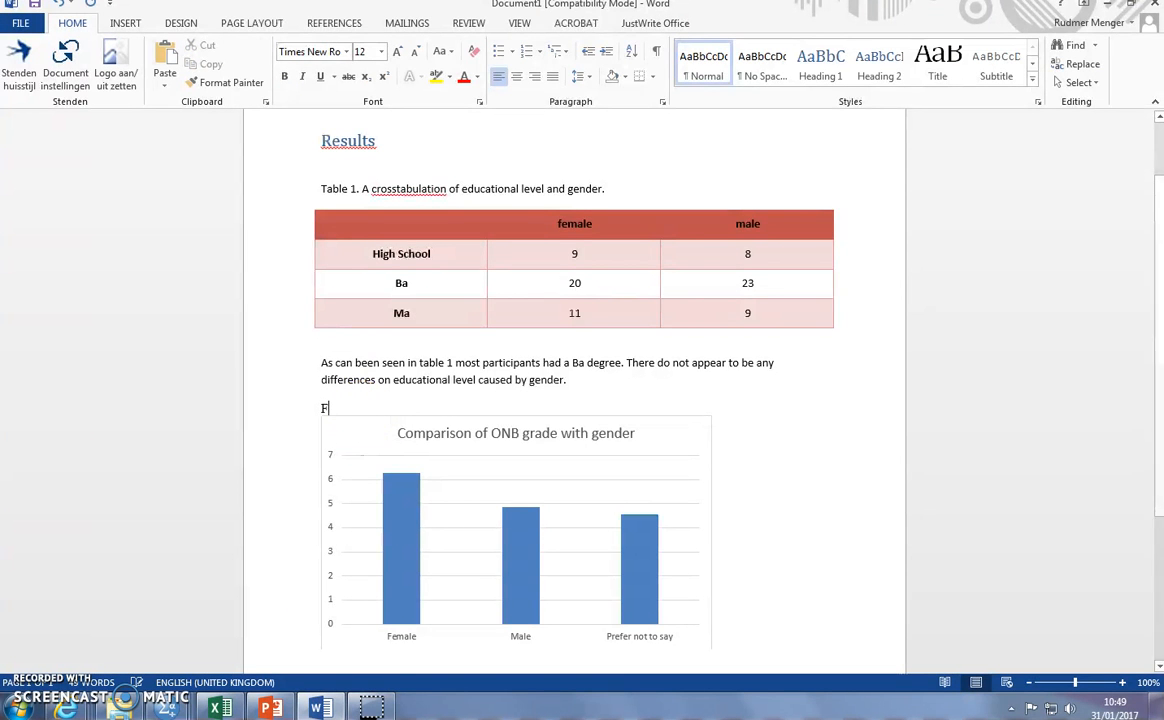
{"action": "type", "text": "igure 1."}
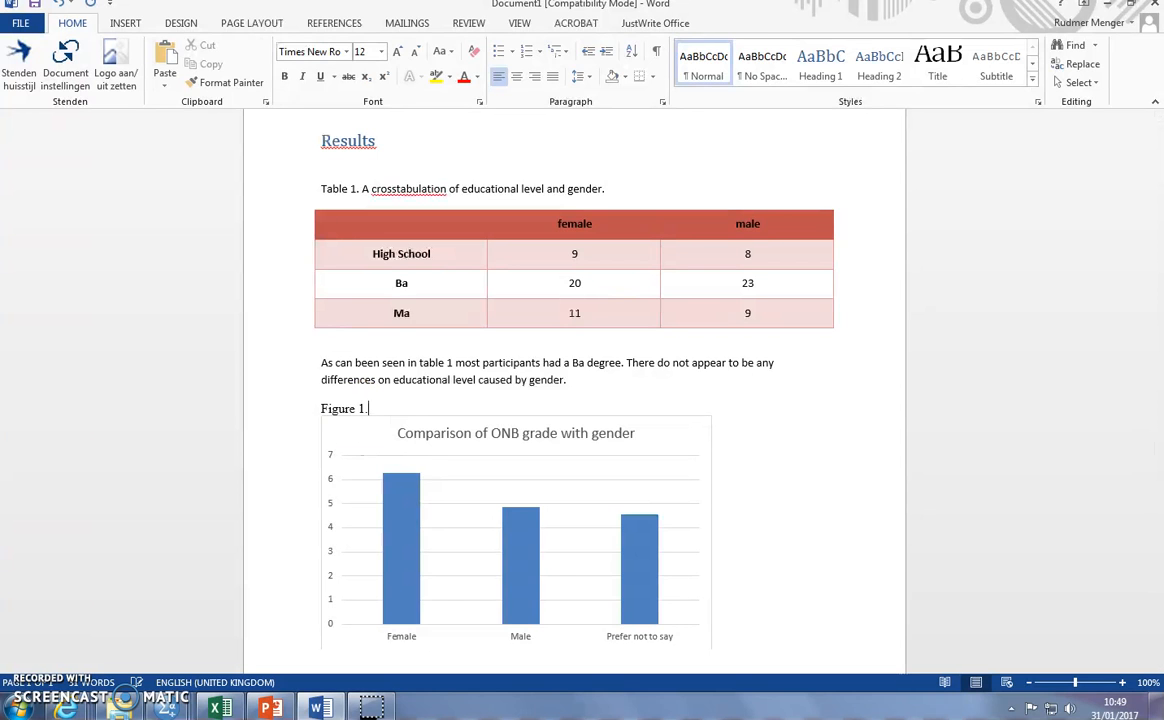
- Below the chart, write "As can be seen in figure 1 Females gave the highest average grade for the show Orange is the New Black."
{"action": "scroll", "coordinate": [366, 421], "scroll_direction": "down", "scroll_amount": 2}
{"action": "left_click", "coordinate": [405, 563]}
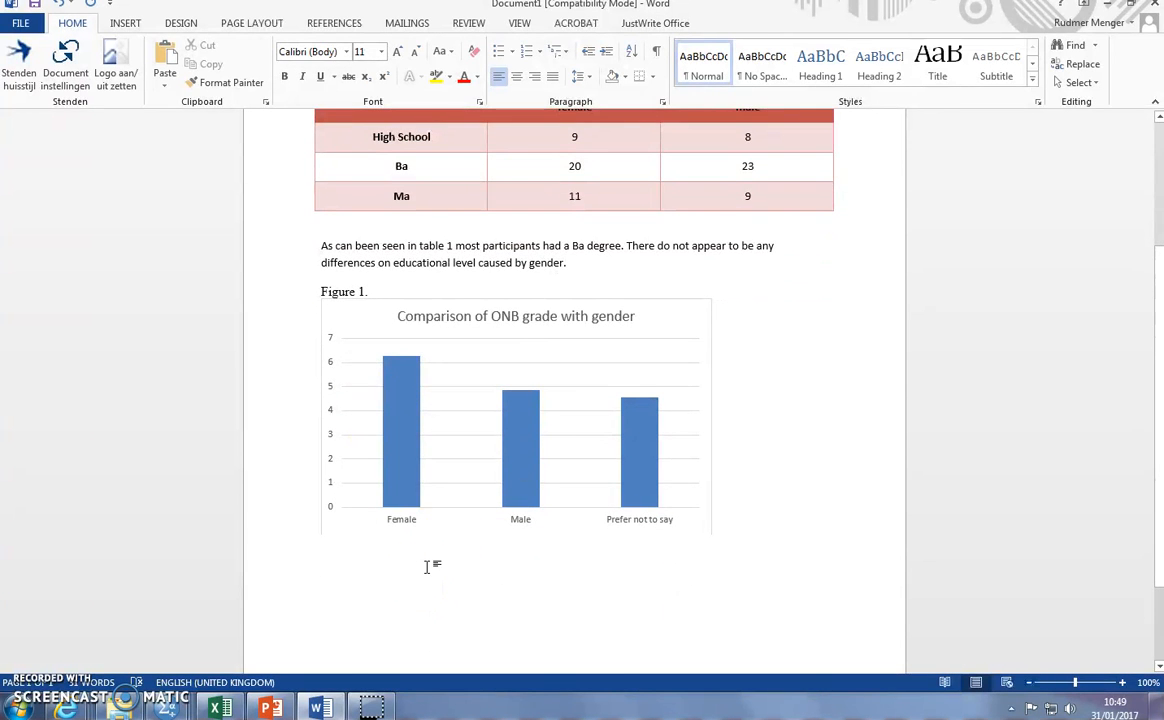
{"action": "type", "text": "As"}
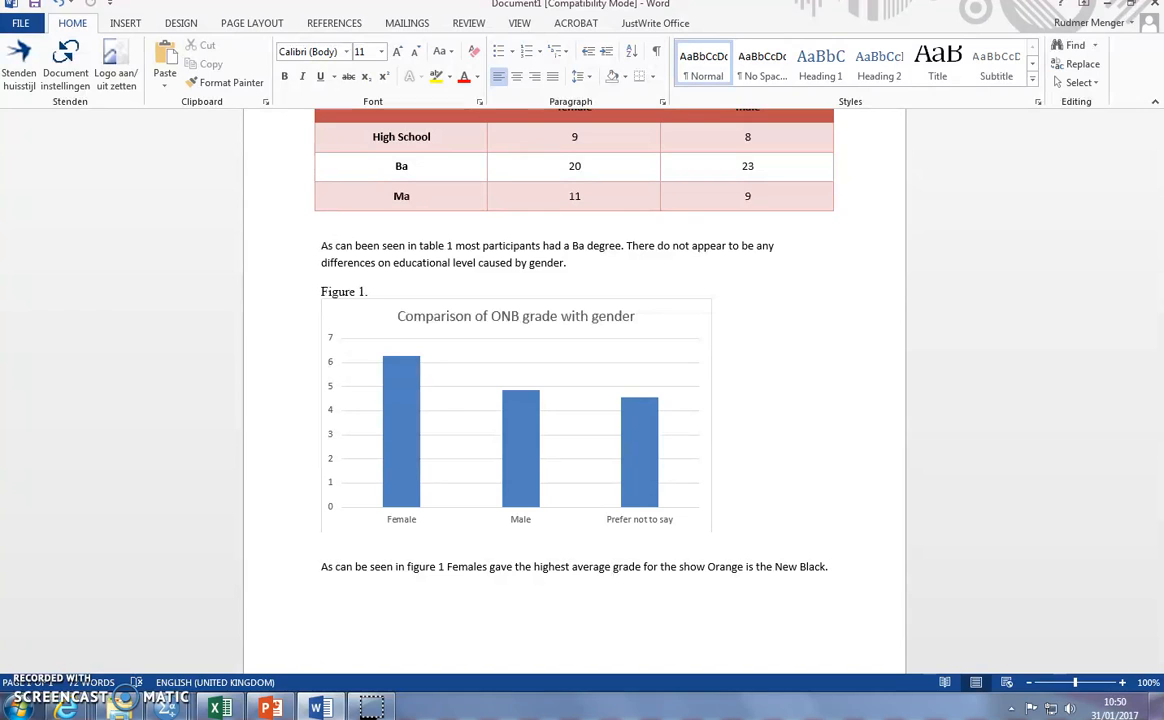
- Switch to Excel and extend the chart's data range to include the standard deviations in C2:C4
{"action": "left_click", "coordinate": [226, 708]}
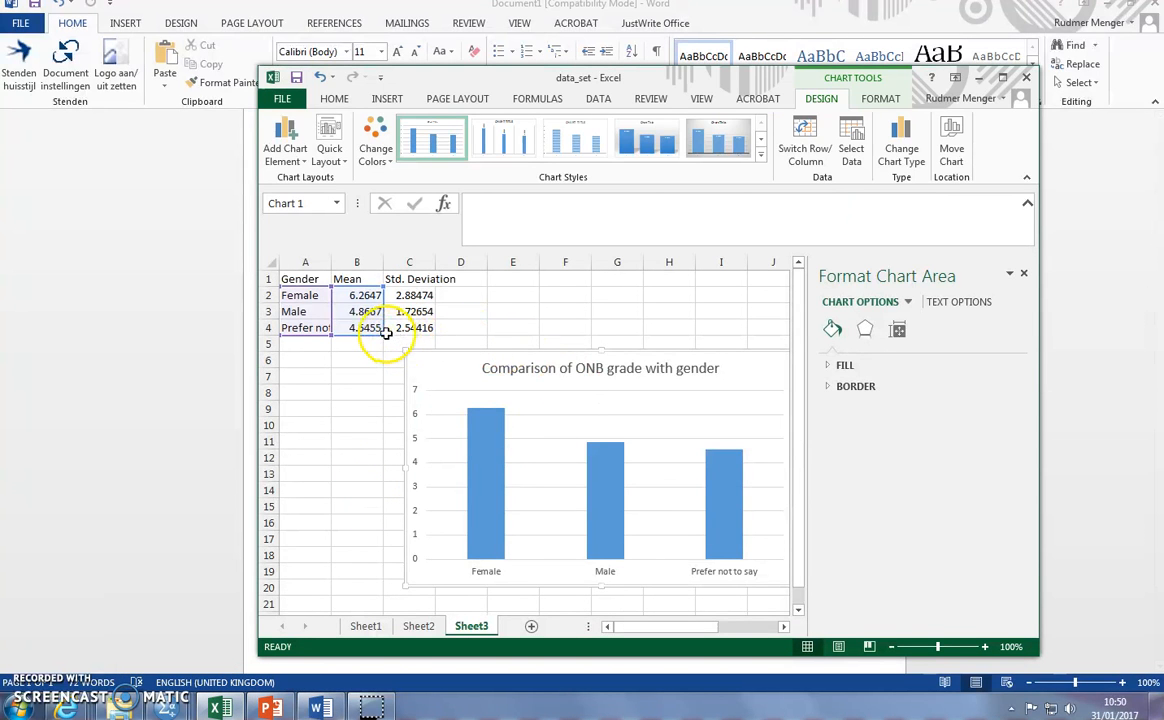
{"action": "left_click_drag", "start_coordinate": [384, 335], "coordinate": [433, 333]}
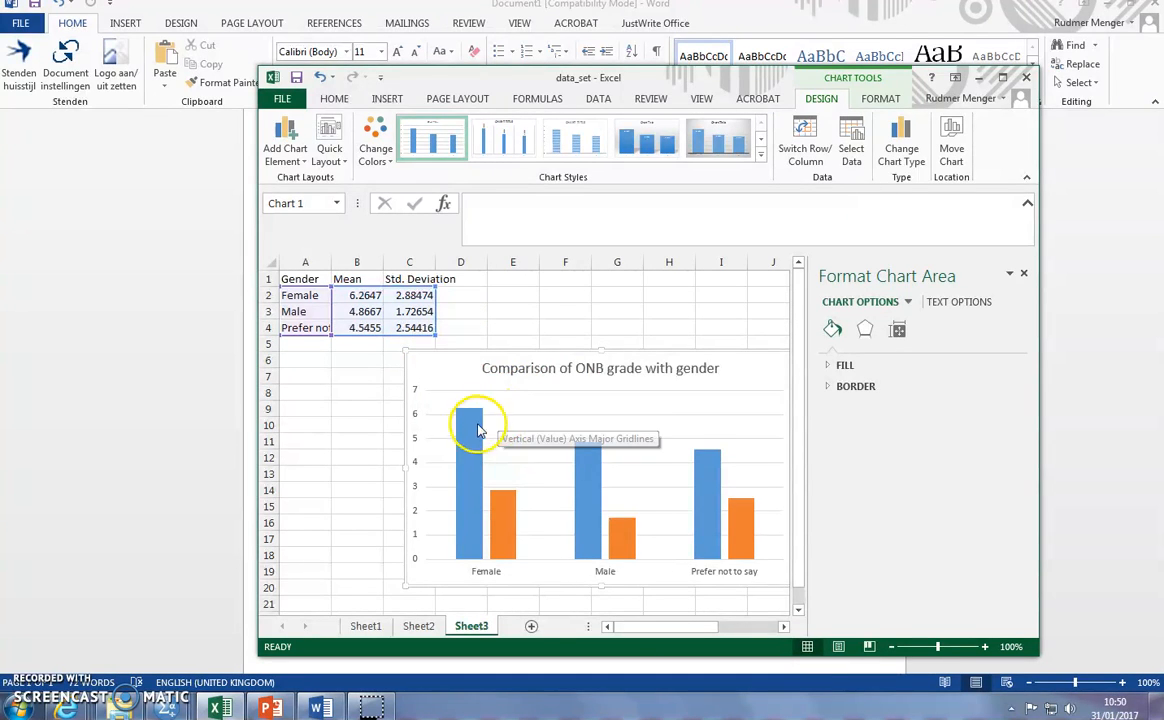
{"action": "mouse_move", "coordinate": [515, 548]}
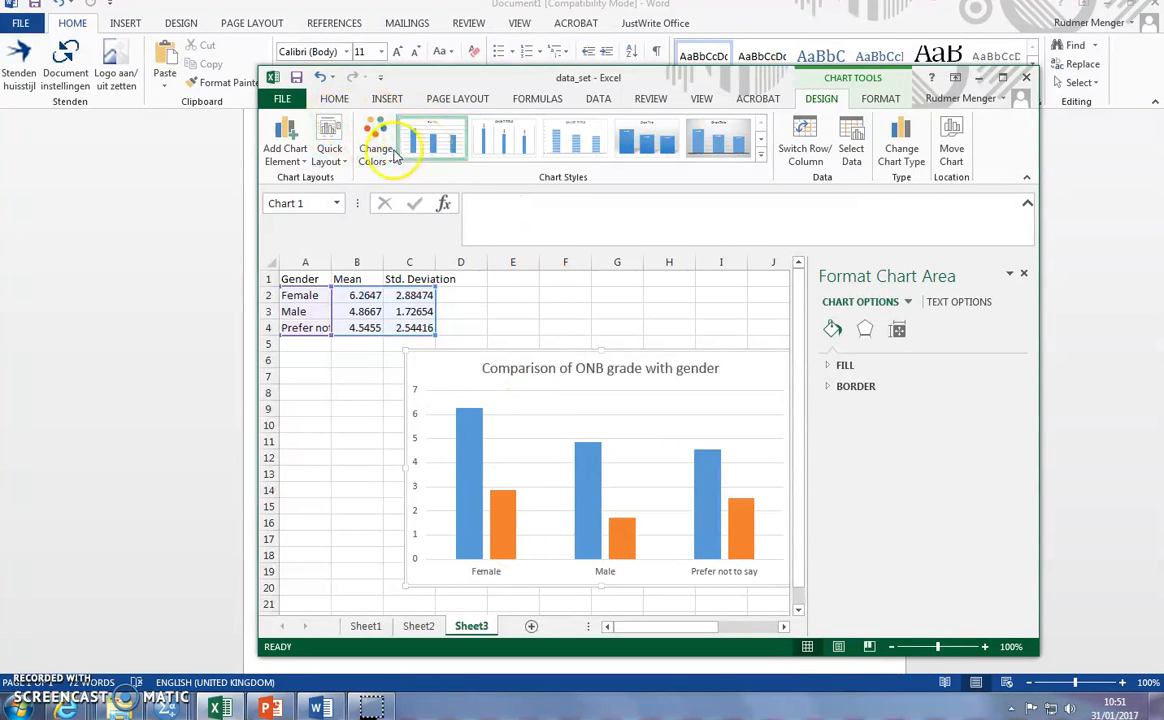
- Change the ONB grade chart's type from clustered to Stacked Column, with the genders as categories
{"action": "left_click", "coordinate": [327, 152]}
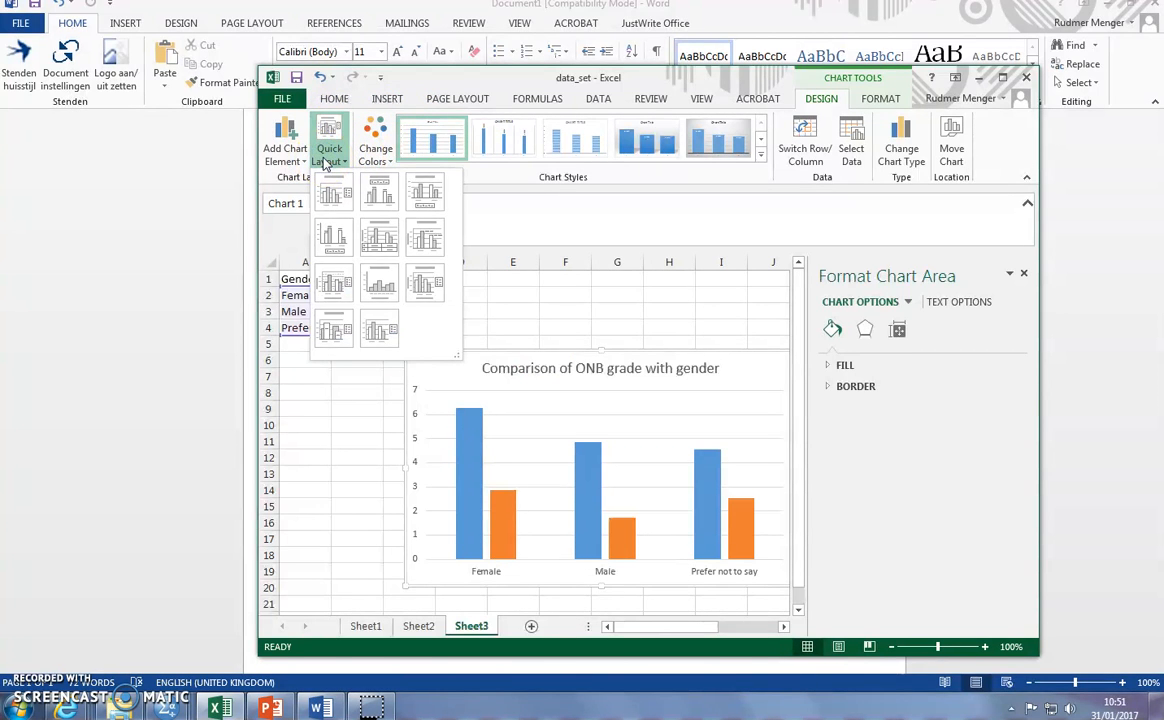
{"action": "left_click", "coordinate": [325, 162]}
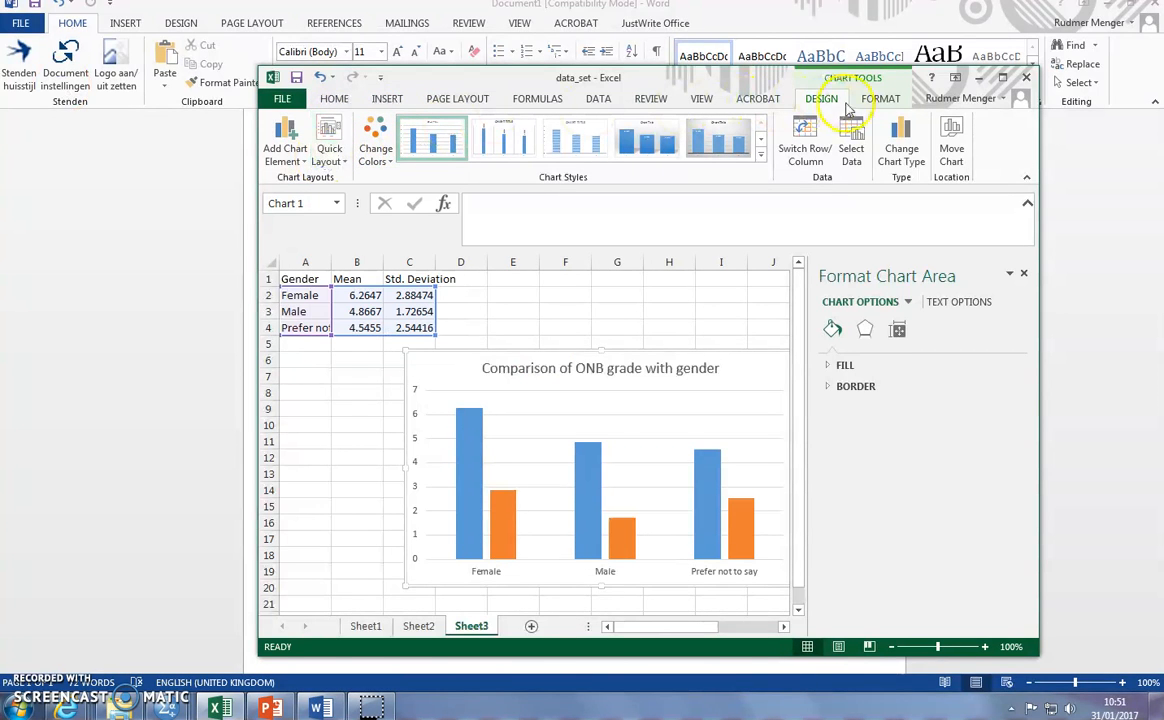
{"action": "left_click", "coordinate": [900, 145]}
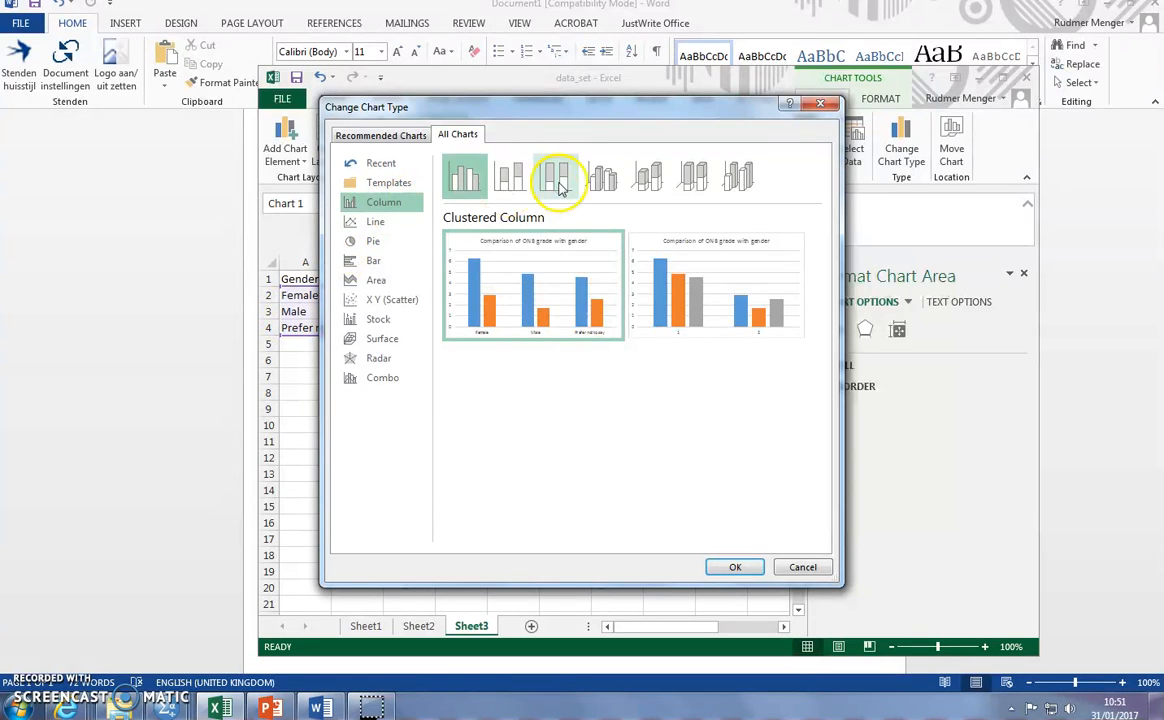
{"action": "left_click", "coordinate": [510, 177]}
{"action": "mouse_move", "coordinate": [617, 318]}
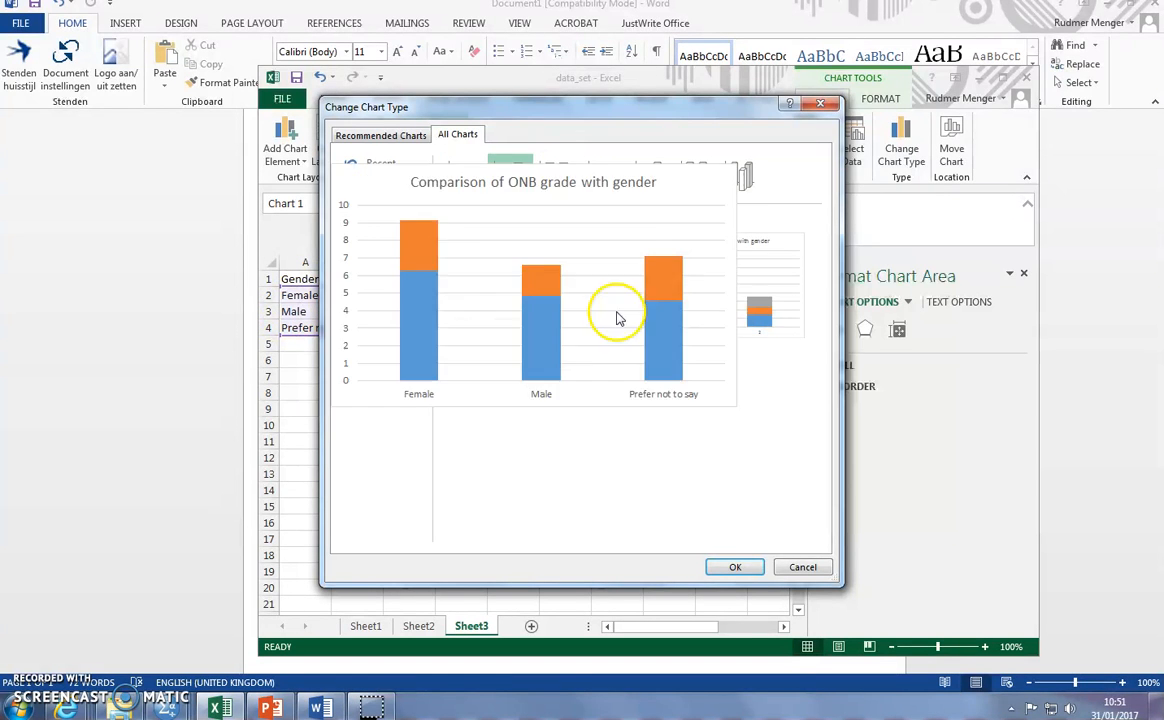
{"action": "left_click", "coordinate": [739, 566]}
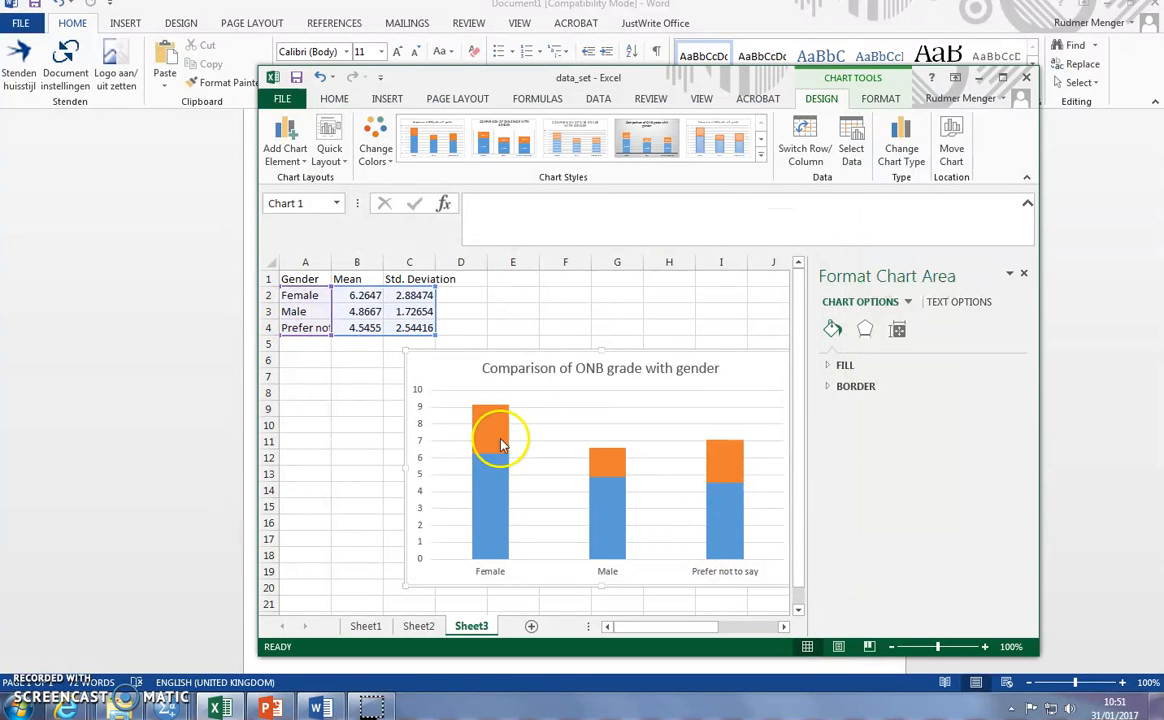
- Remove the standard deviations from the chart by reducing its data range to the means in B2:B4
{"action": "mouse_move", "coordinate": [506, 445]}
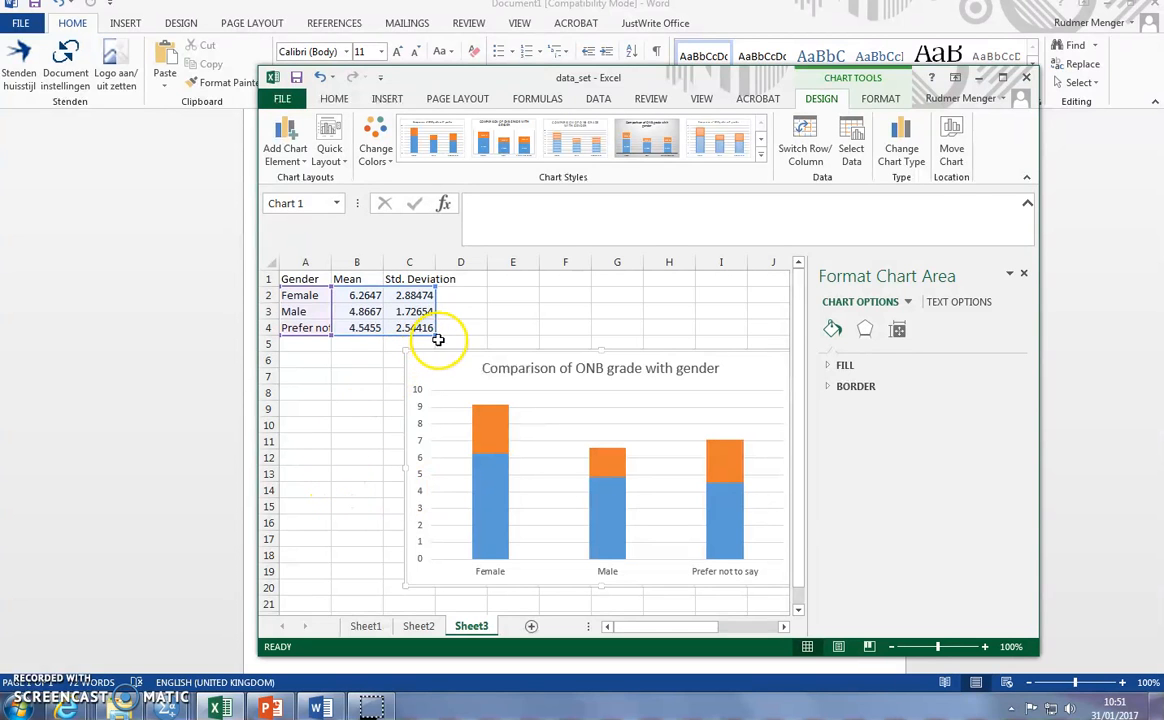
{"action": "left_click_drag", "start_coordinate": [436, 336], "coordinate": [385, 330]}
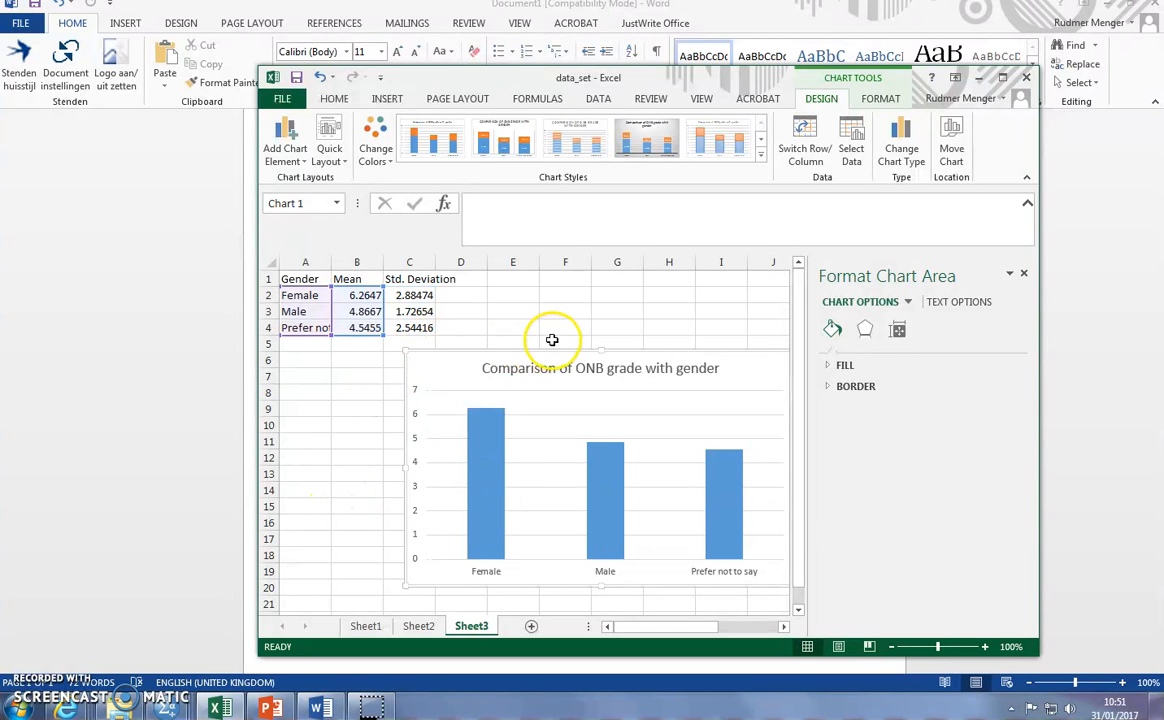